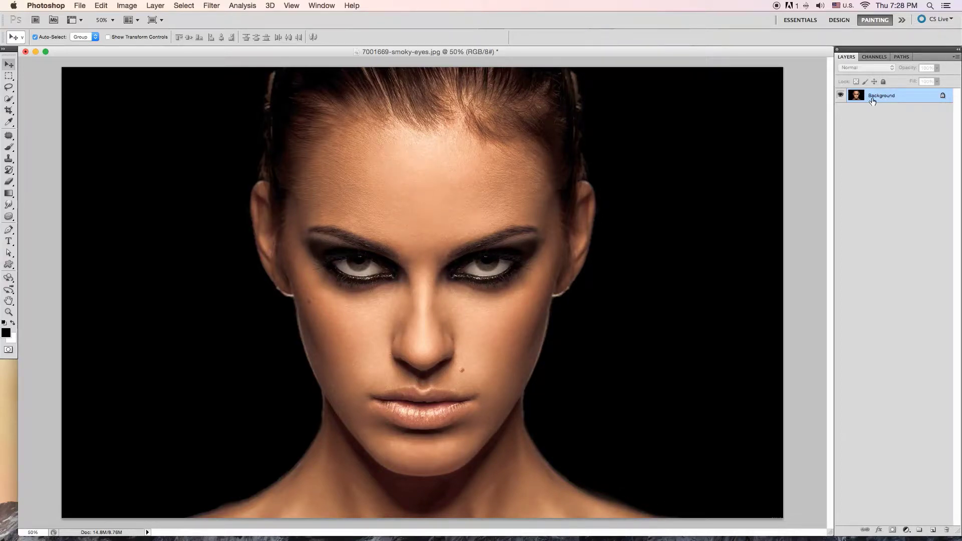
Change the Layers panel thumbnail display settings.
click(955, 59)
mouse_move(875, 309)
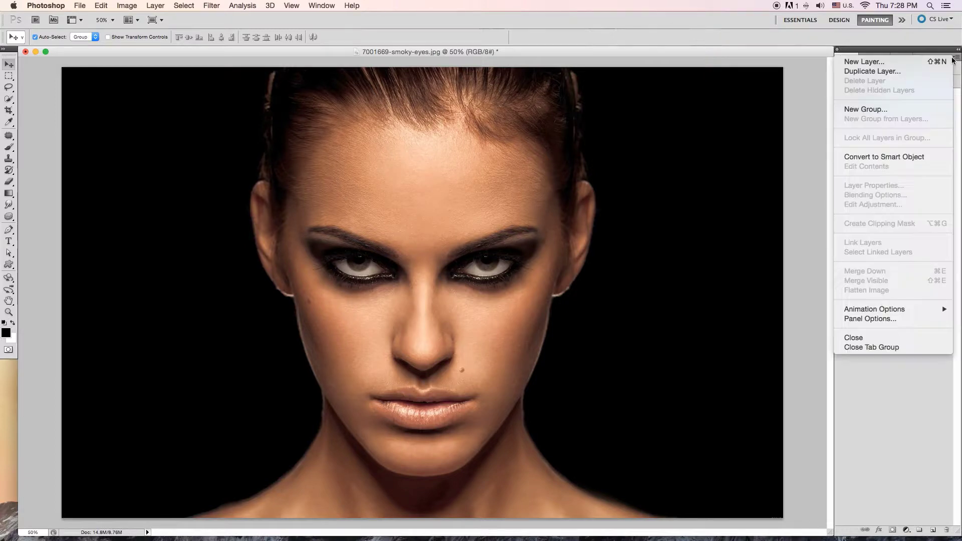
click(875, 320)
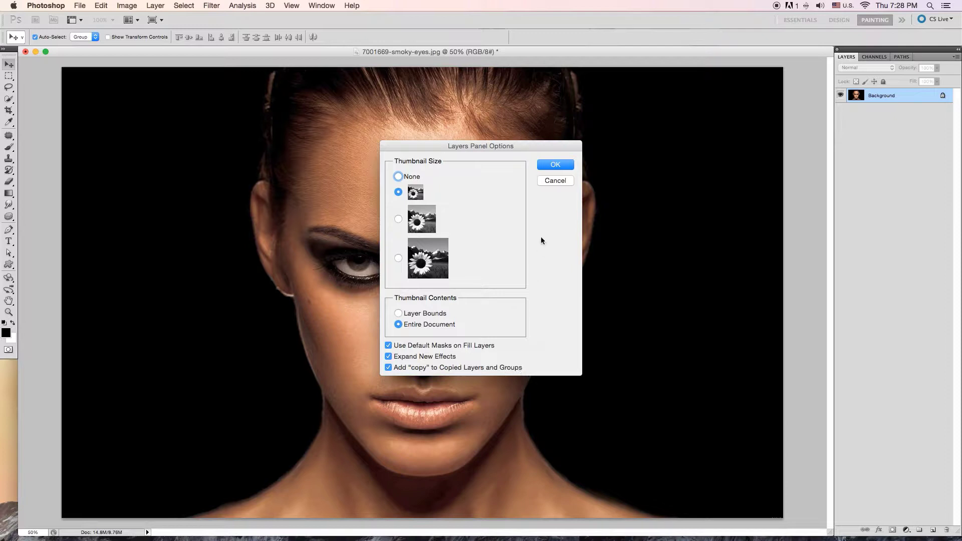
click(555, 166)
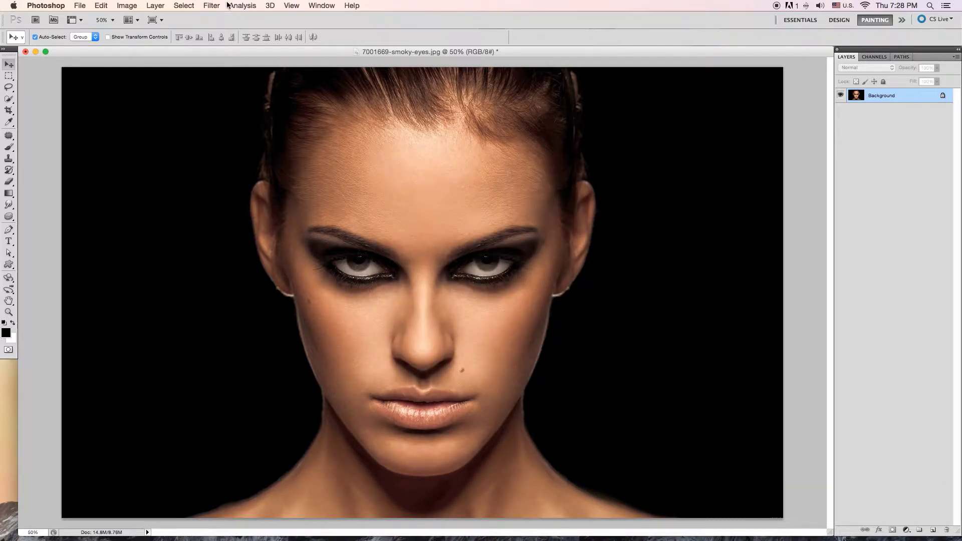
Confirm RGB 8-bit mode and the 2880×1800 image size without changes, then pick the Brush tool.
click(133, 4)
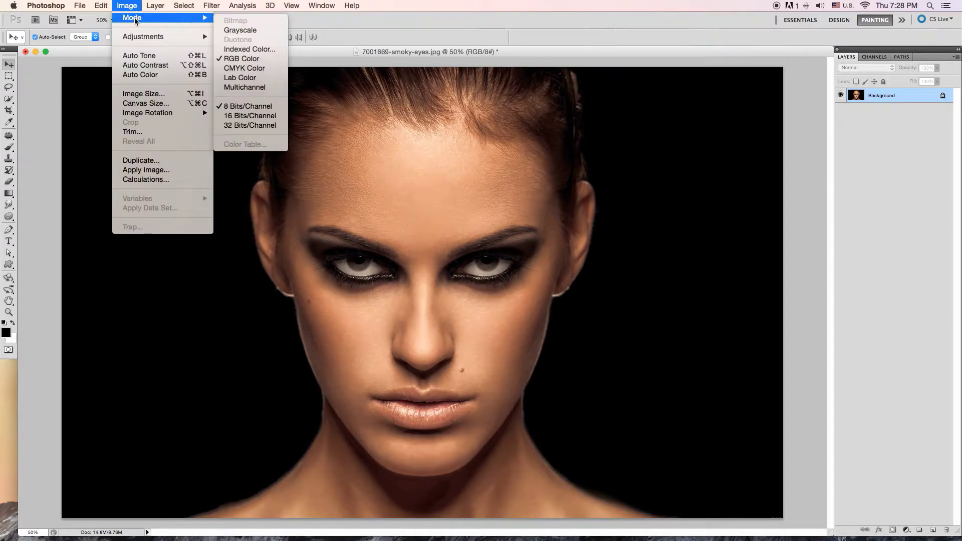
mouse_move(133, 17)
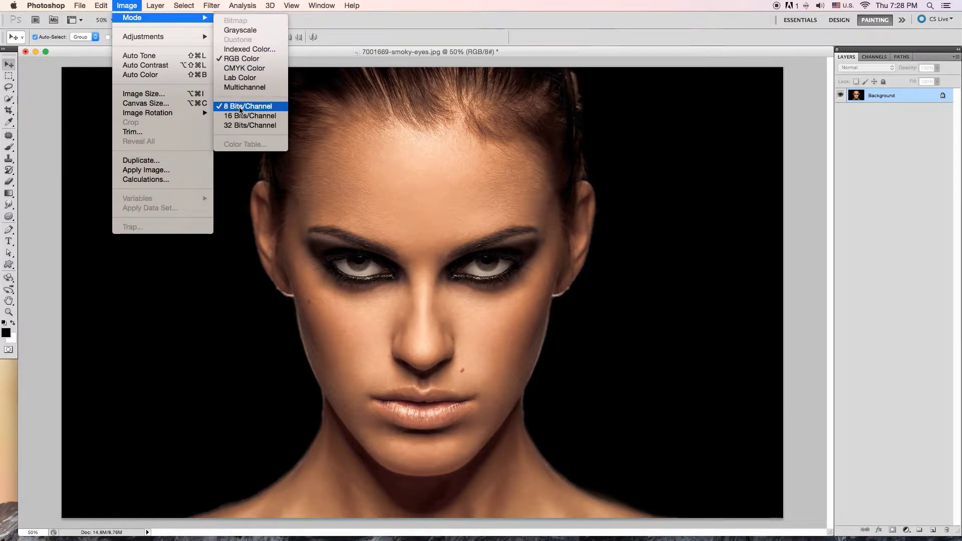
click(128, 6)
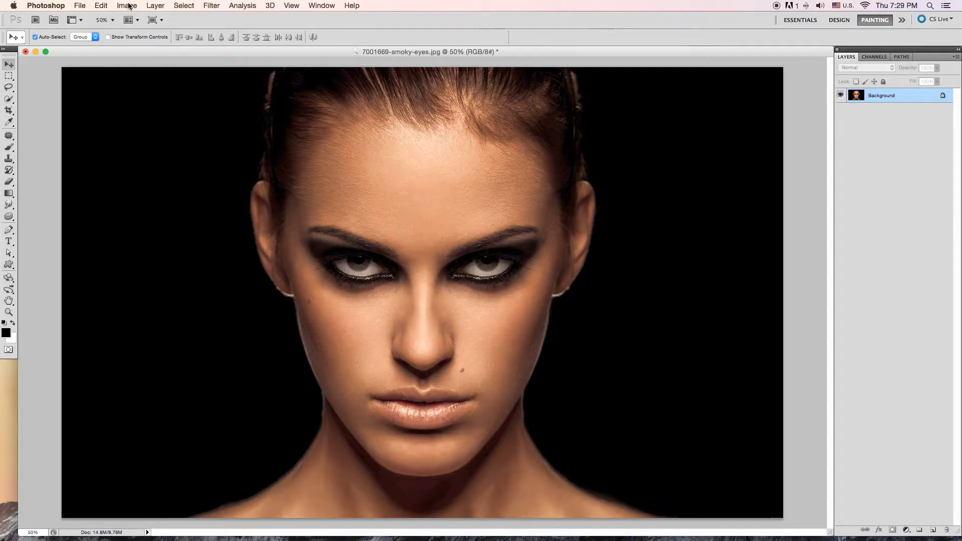
click(128, 6)
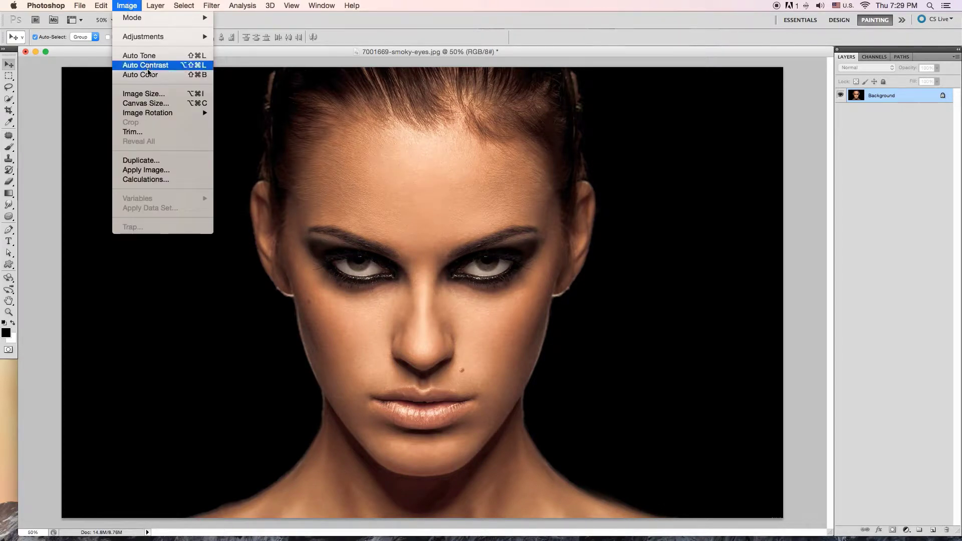
click(148, 98)
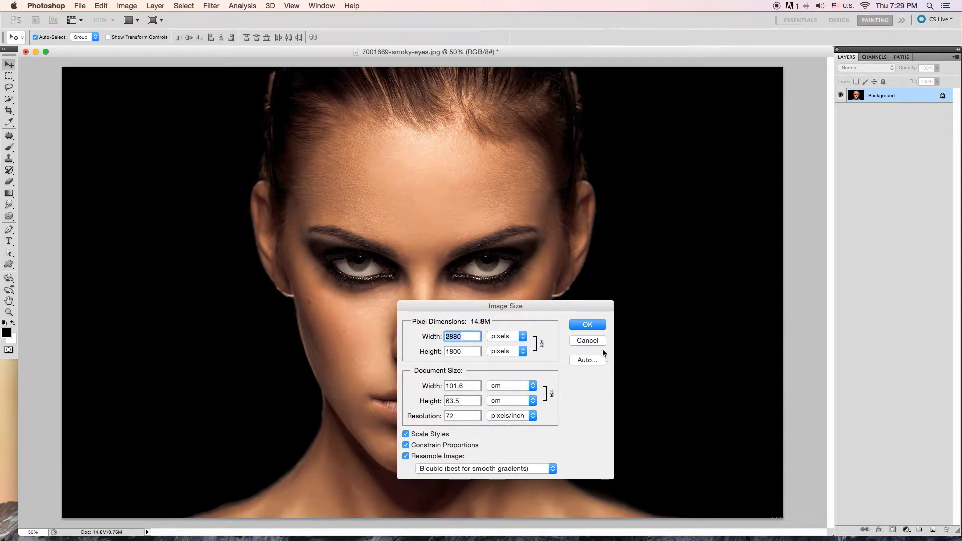
click(592, 341)
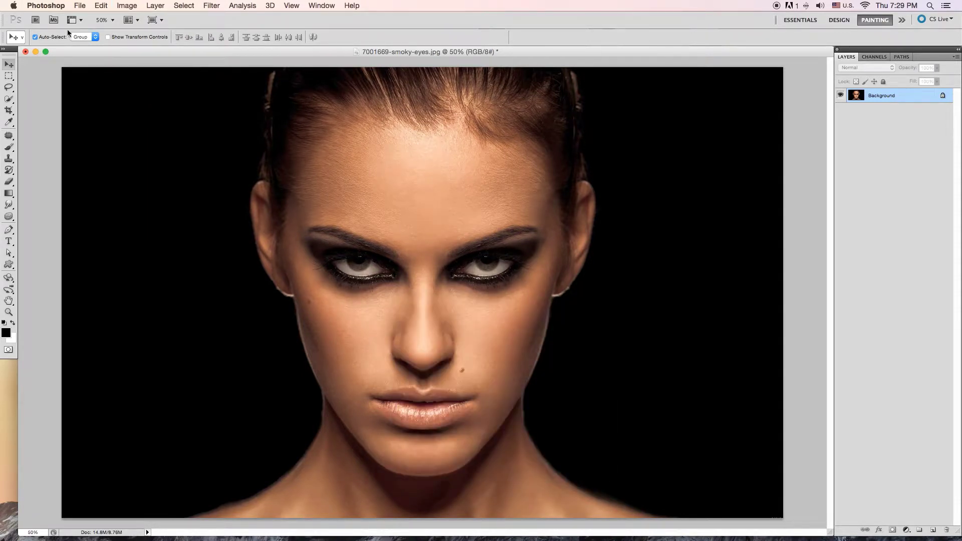
click(9, 147)
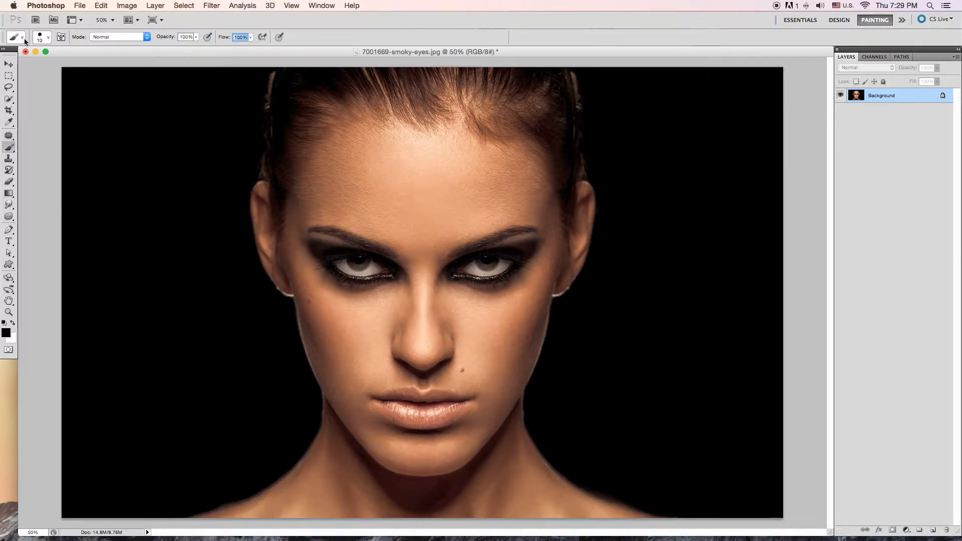
click(49, 6)
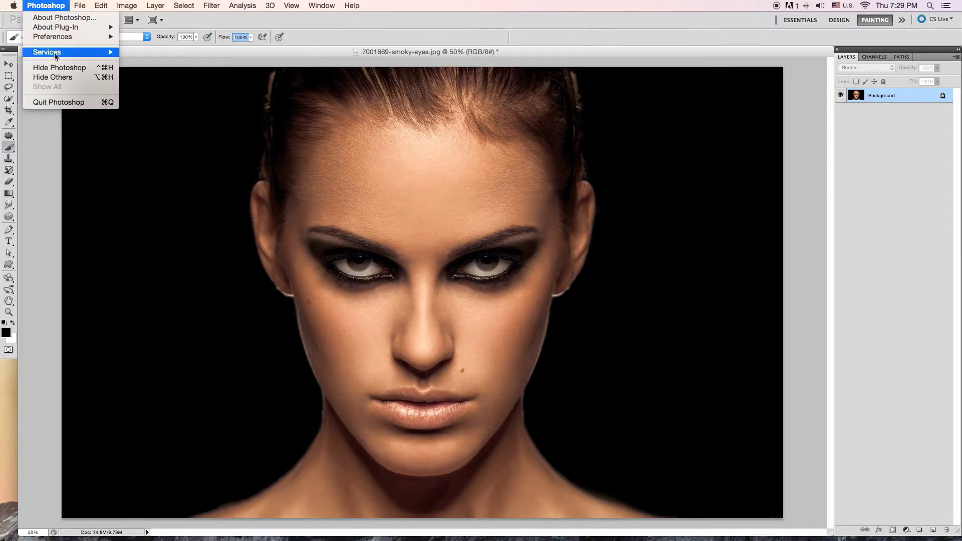
mouse_move(53, 36)
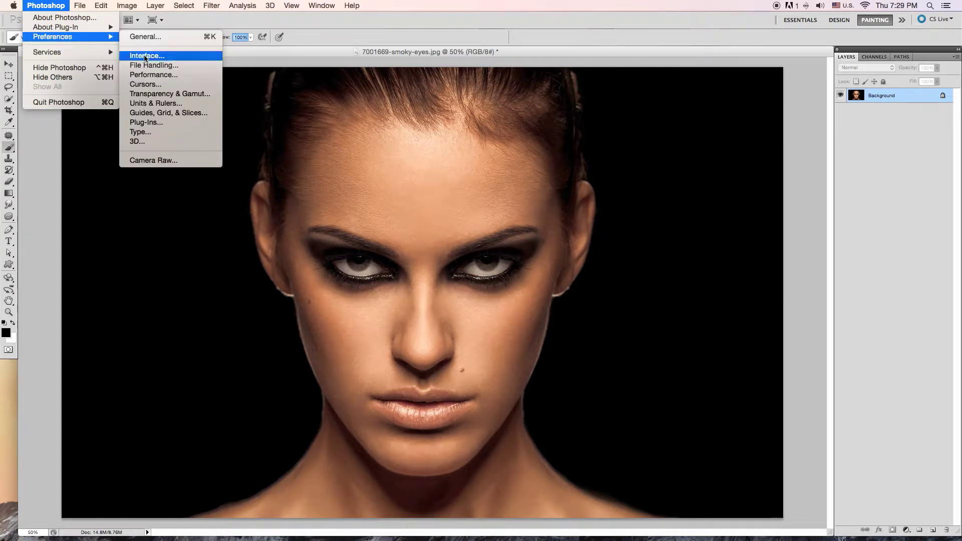
click(148, 58)
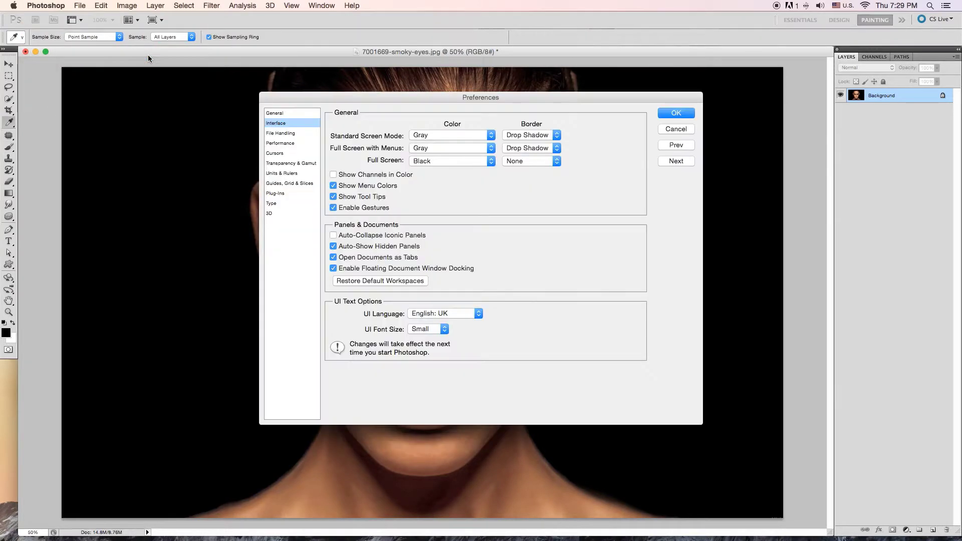
click(450, 314)
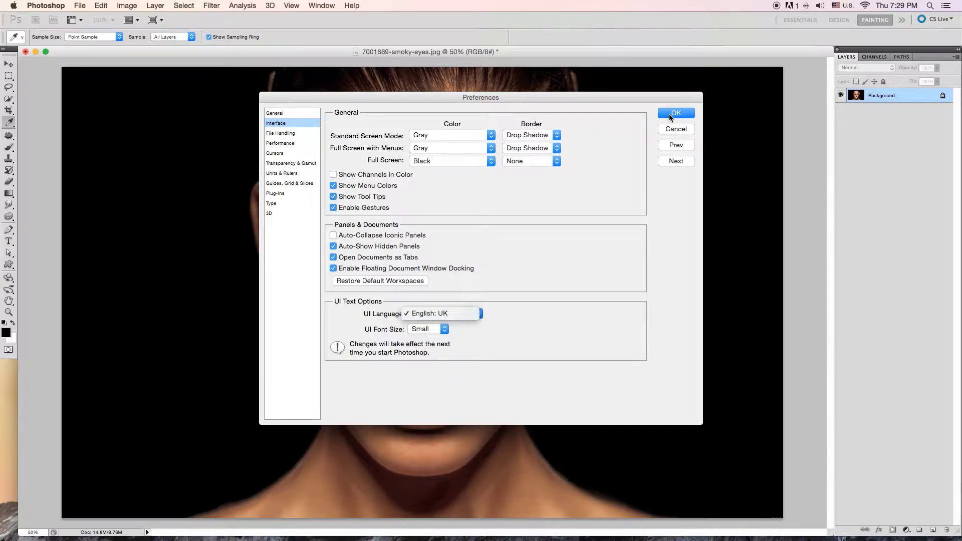
click(669, 113)
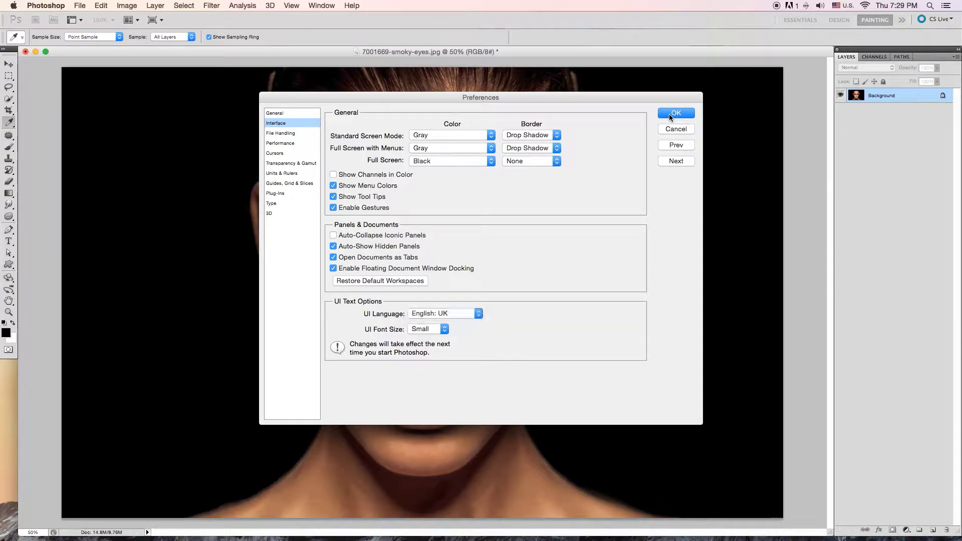
click(670, 113)
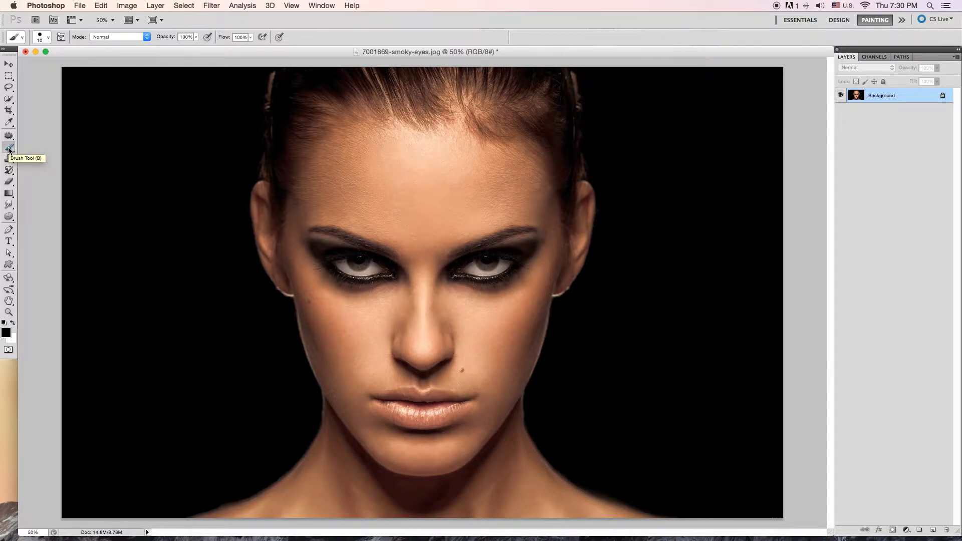
Load the skin and makeup .abr brush file through the Preset Manager.
click(49, 36)
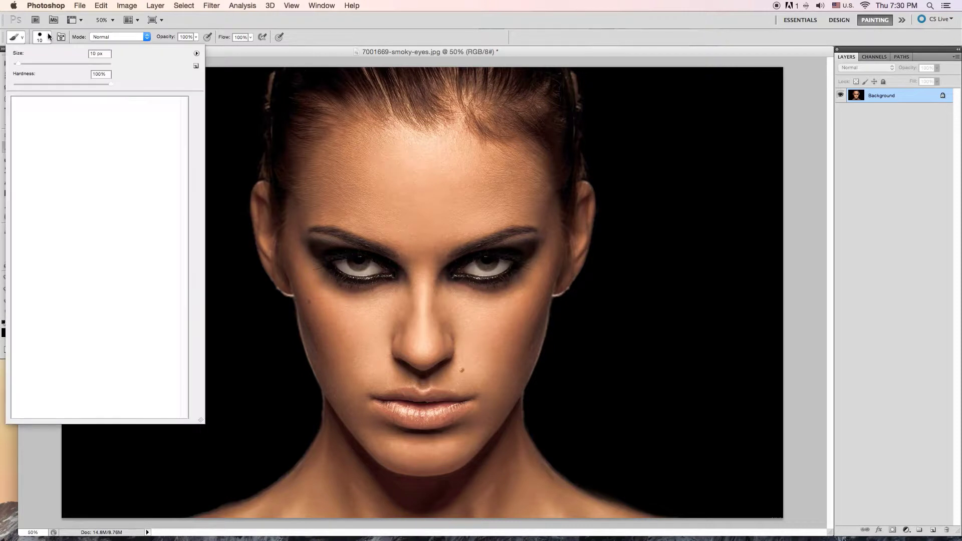
click(197, 54)
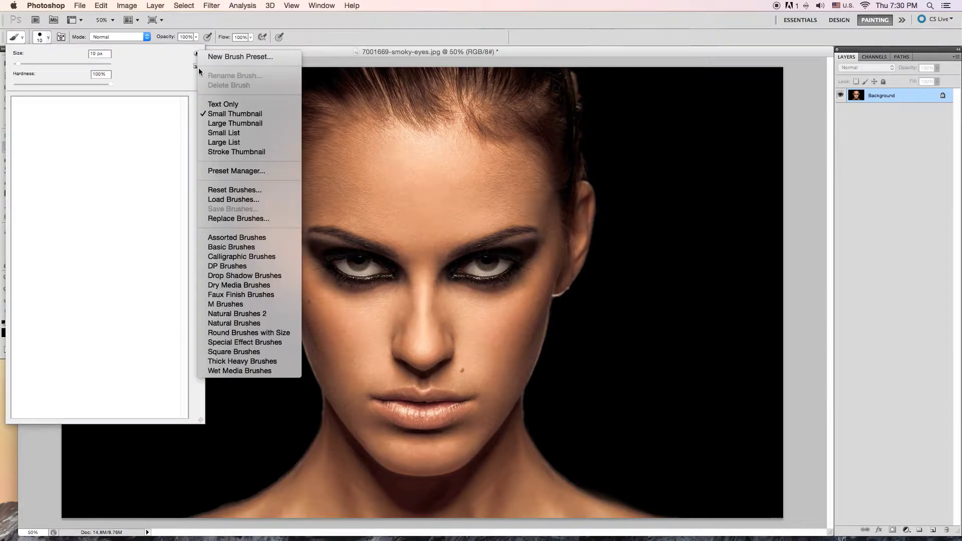
click(235, 172)
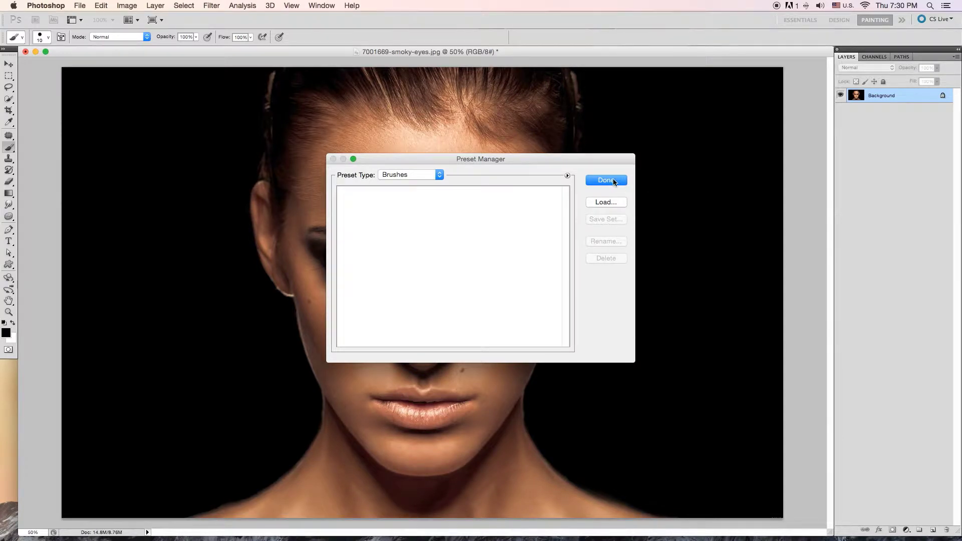
click(603, 203)
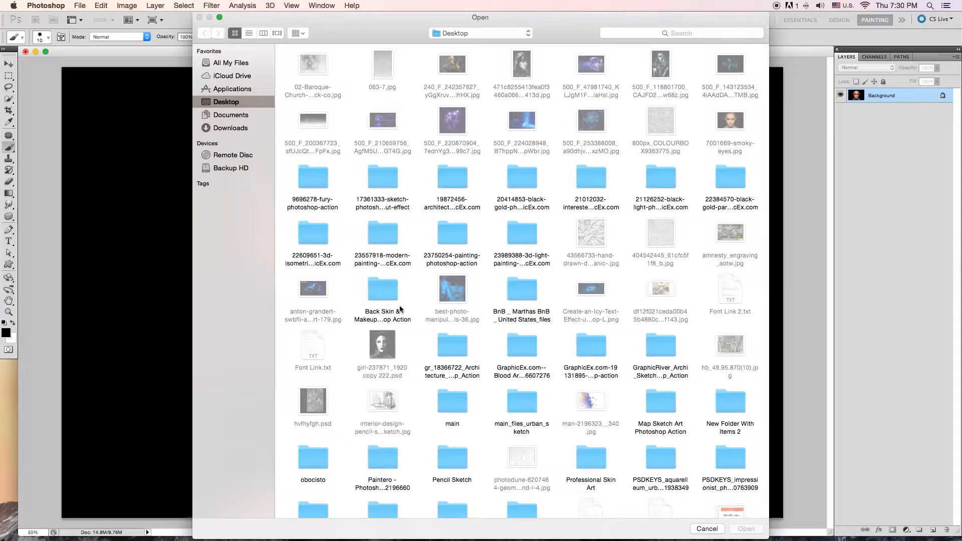
click(384, 287)
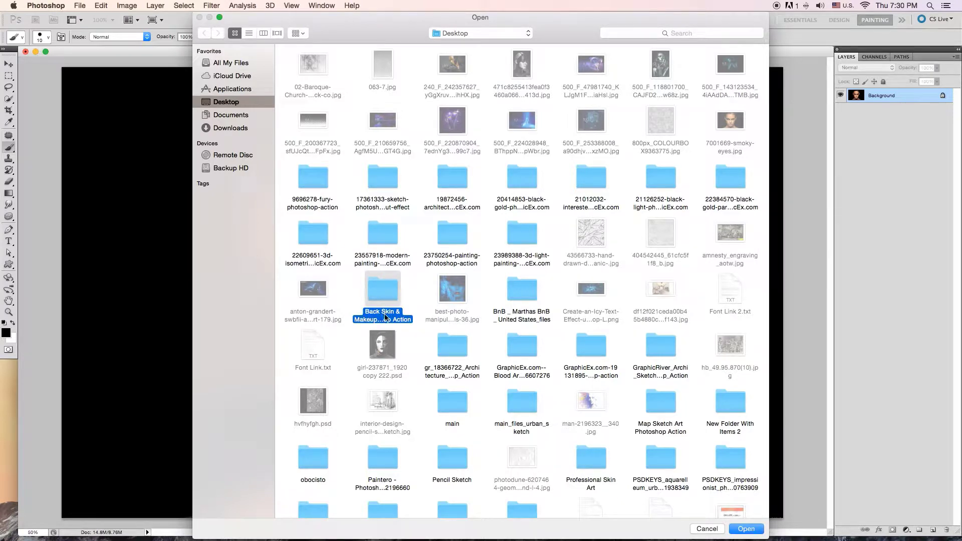
double_click(386, 289)
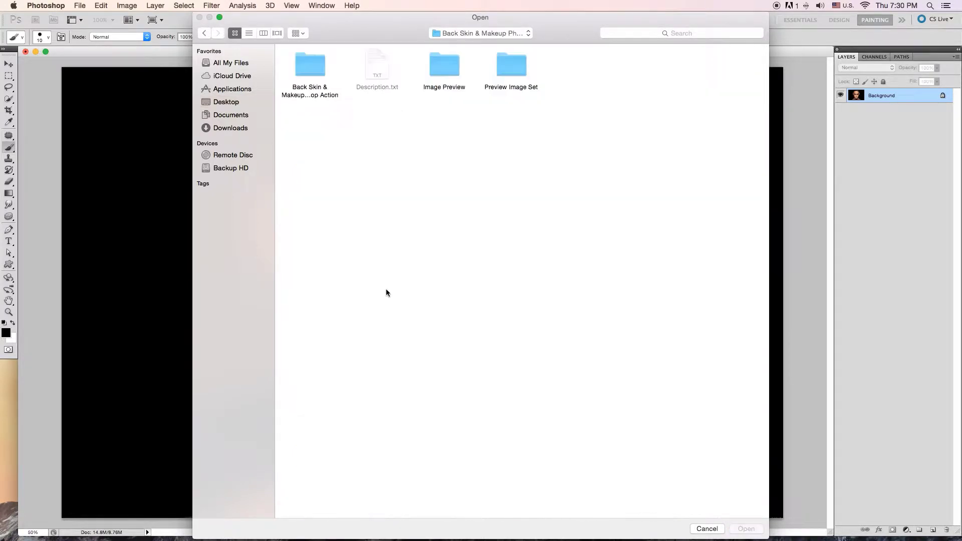
double_click(309, 70)
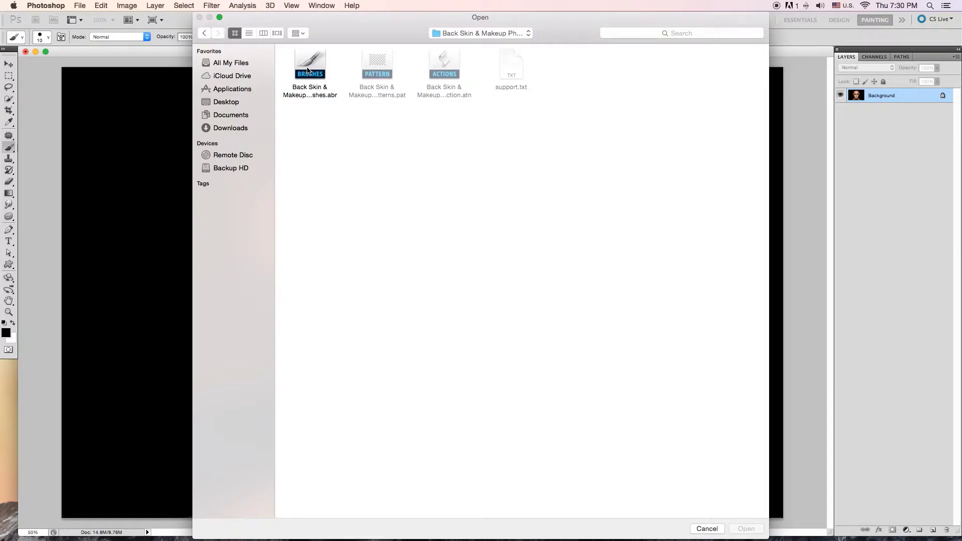
click(310, 70)
click(745, 529)
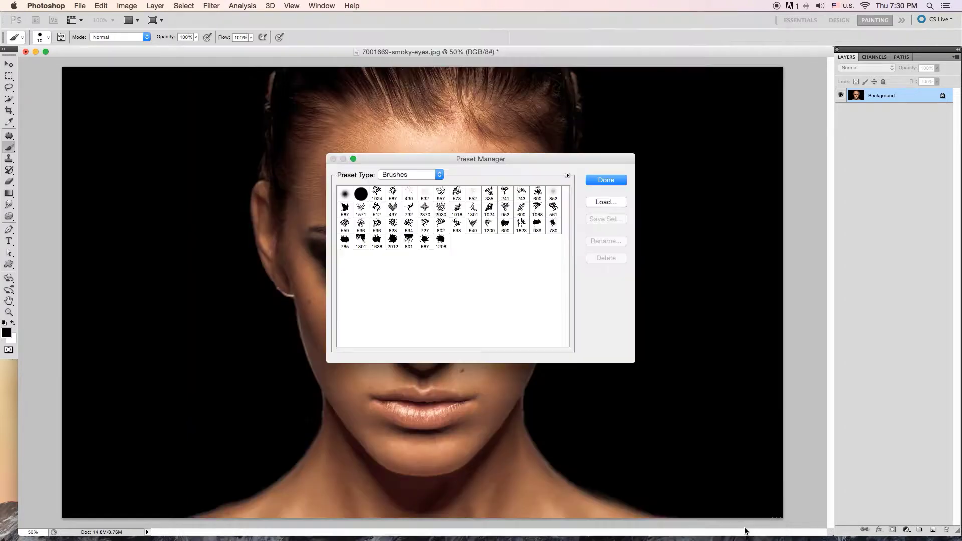
Load the four skin patterns from the .pat file into Patterns presets.
click(439, 175)
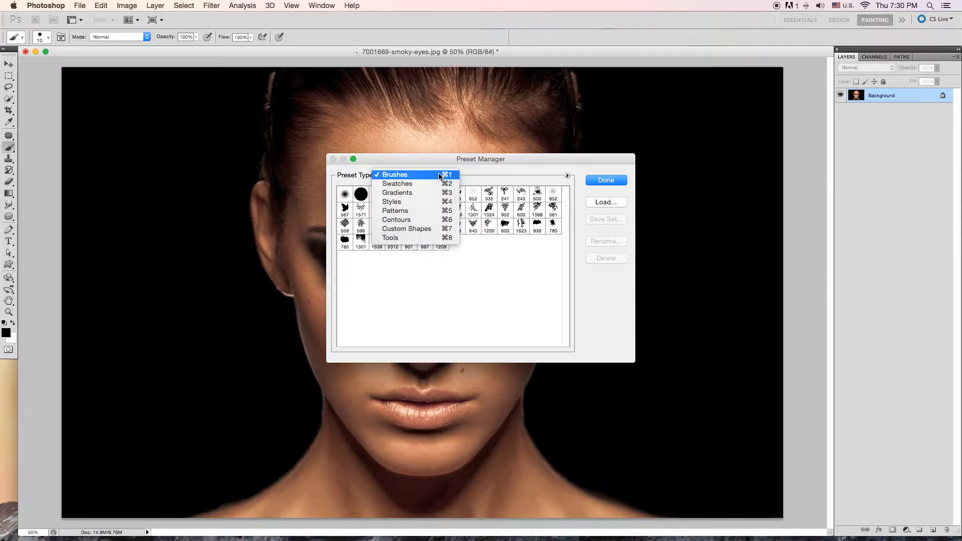
click(399, 211)
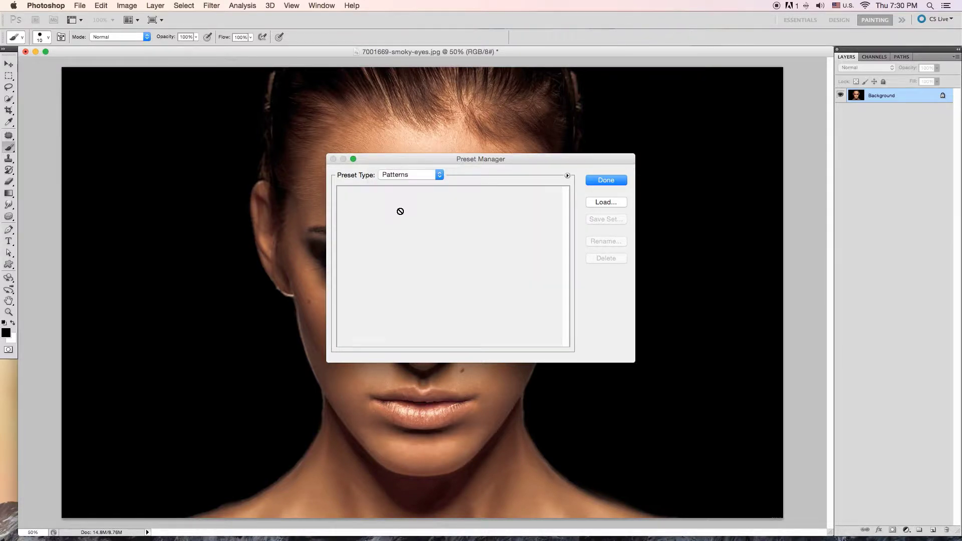
click(606, 202)
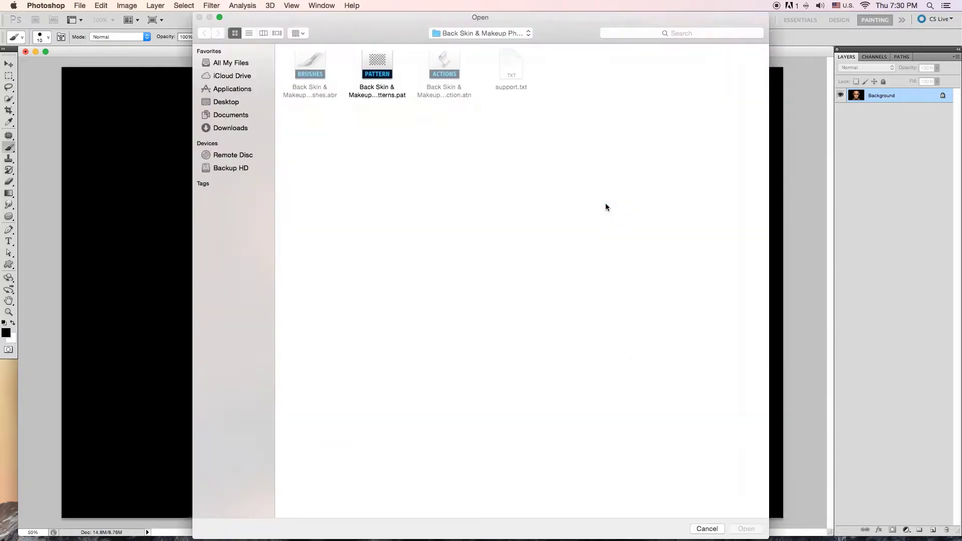
click(381, 64)
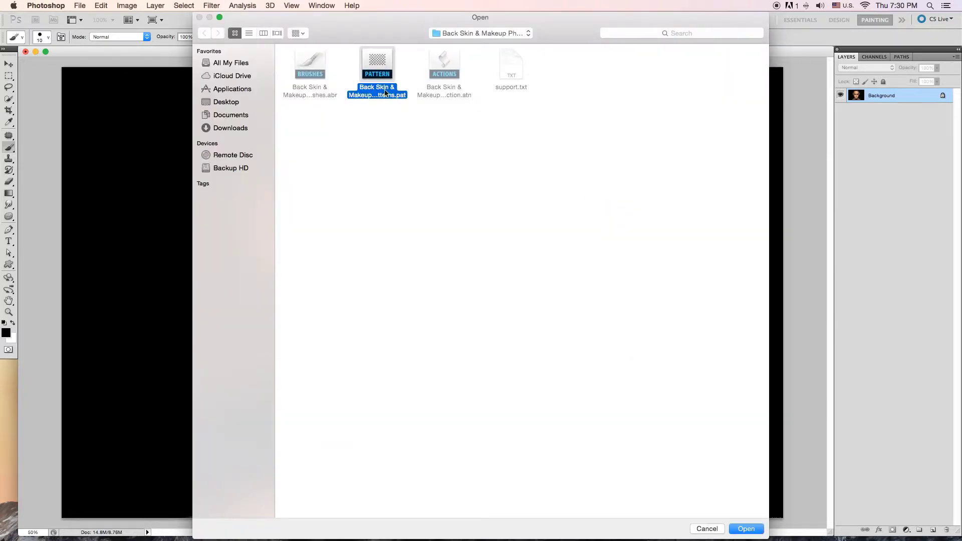
click(742, 528)
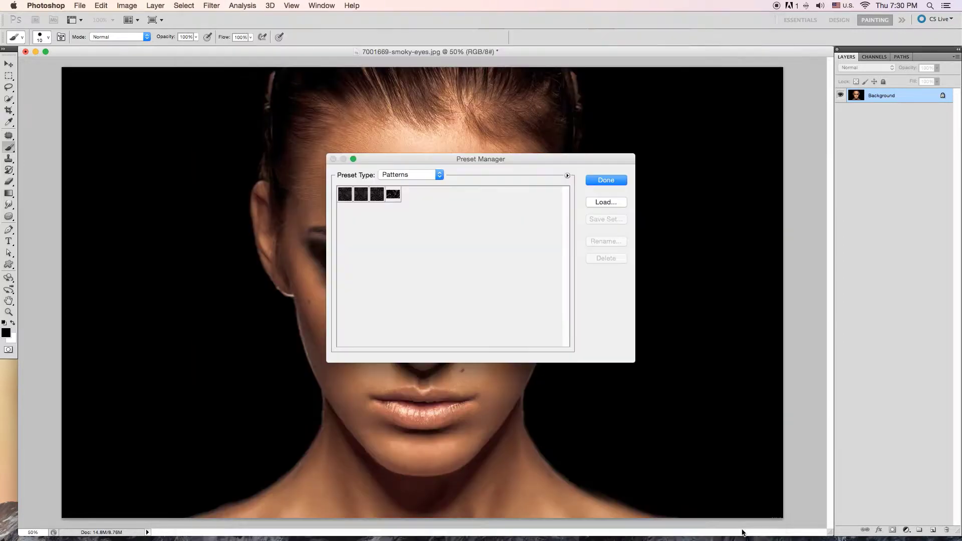
click(612, 181)
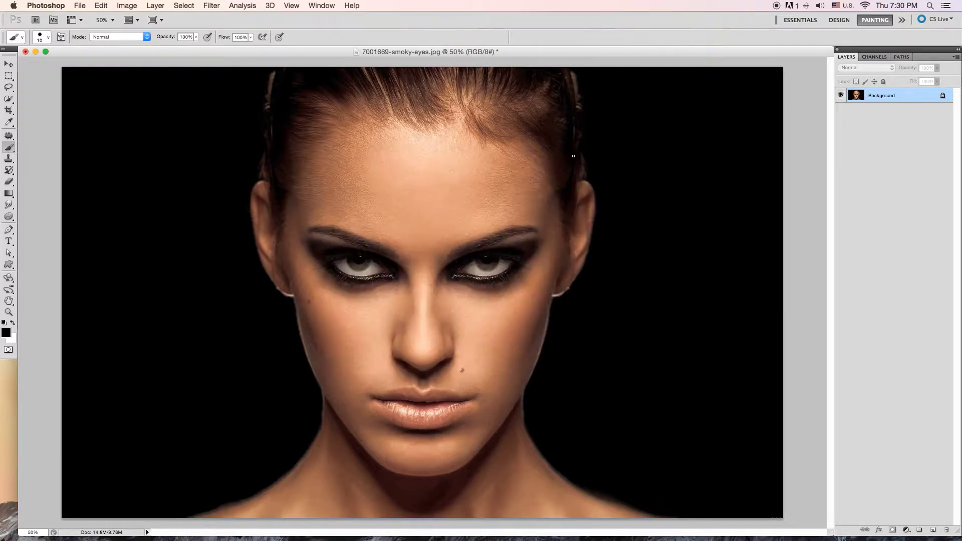
Show the Actions panel and load the Back Skin & Makeup .atn action set.
click(322, 5)
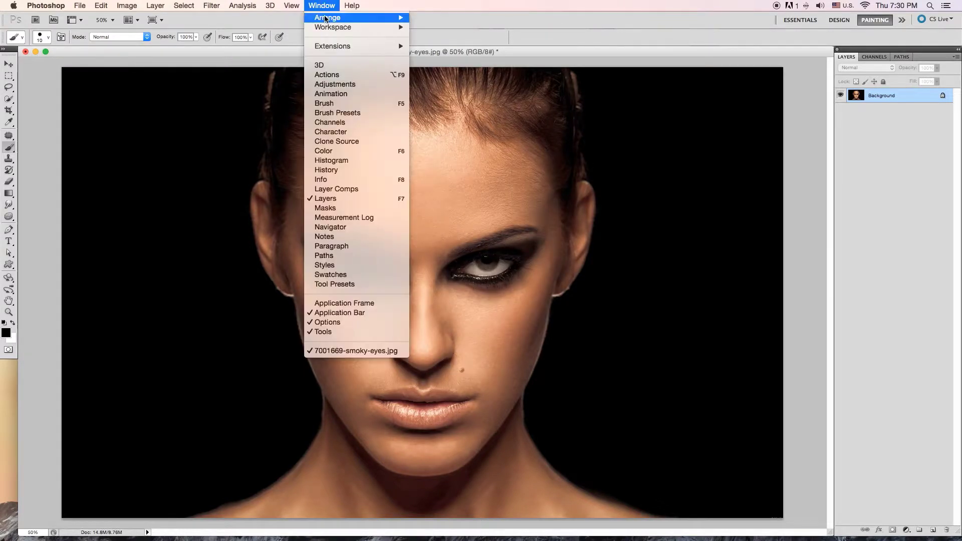
click(332, 77)
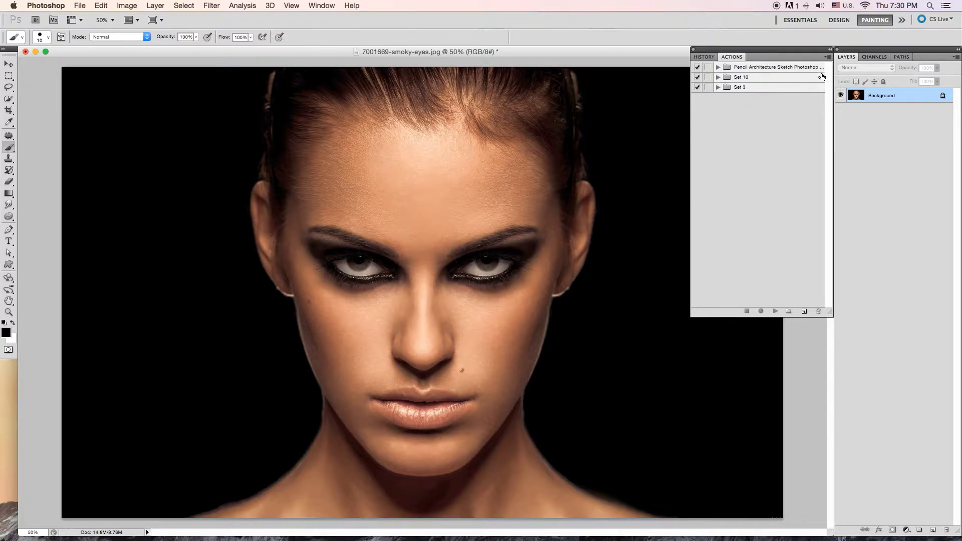
click(827, 58)
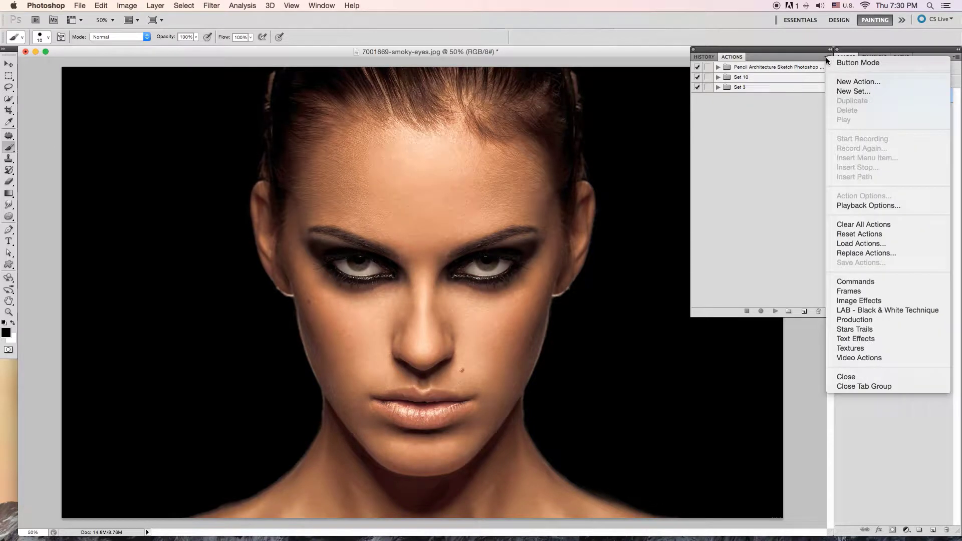
click(863, 244)
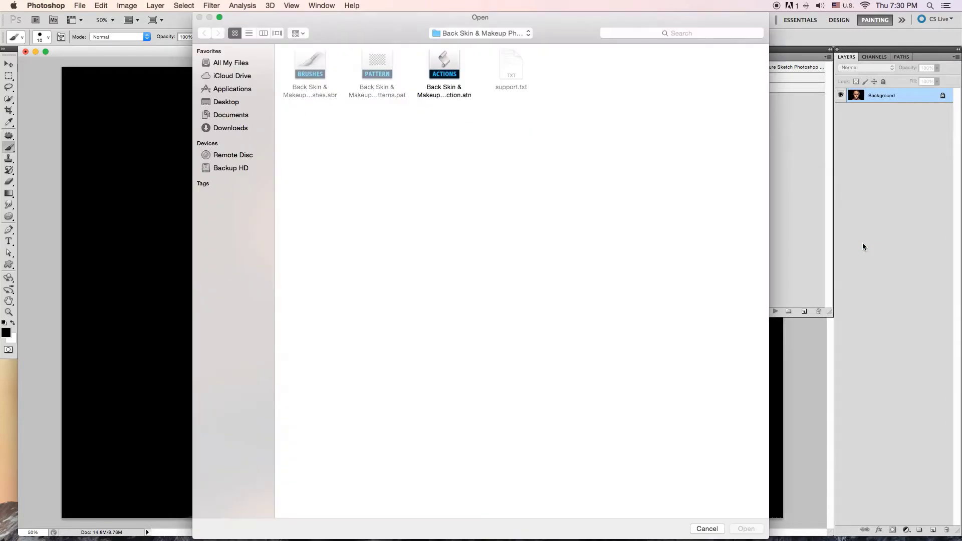
click(445, 59)
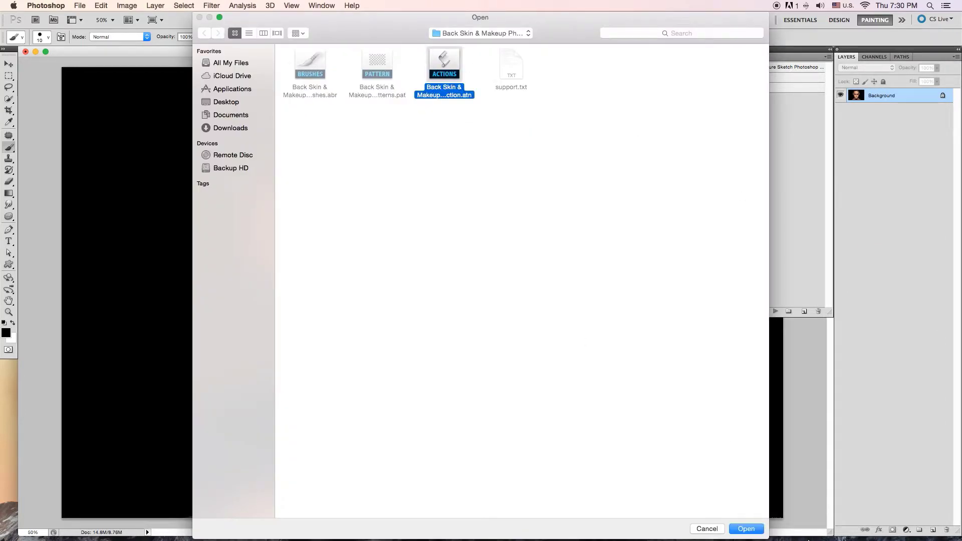
click(747, 530)
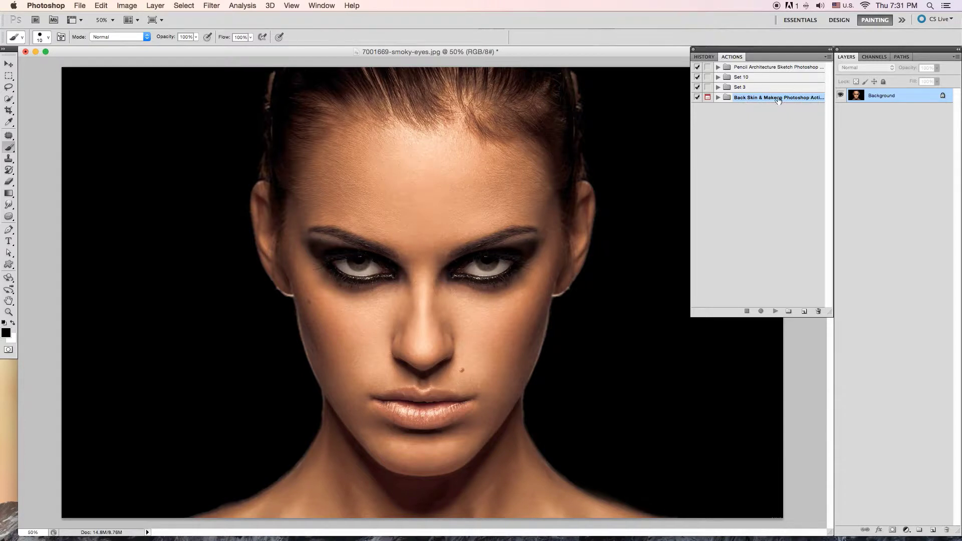
click(717, 98)
click(719, 99)
Quick-select the model's hair, face and neck.
click(9, 99)
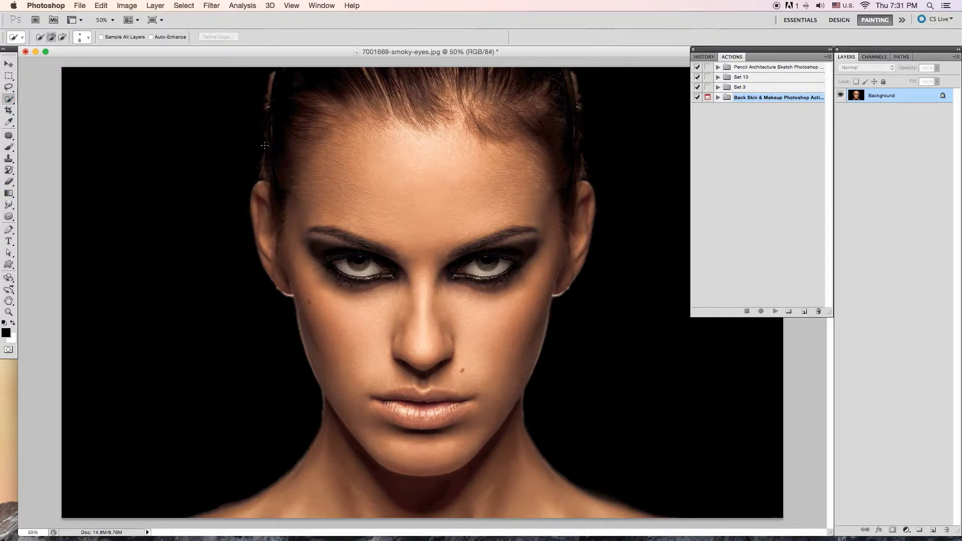
mouse_move(265, 145)
mouse_down()
mouse_move(559, 132)
mouse_move(509, 365)
mouse_up()
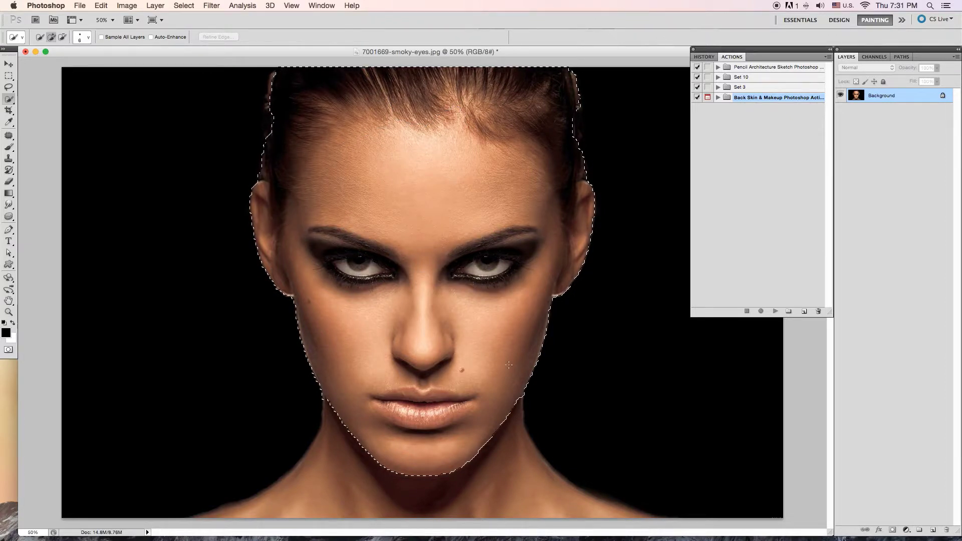
drag(509, 366, 321, 501)
drag(635, 514, 646, 517)
drag(288, 508, 233, 512)
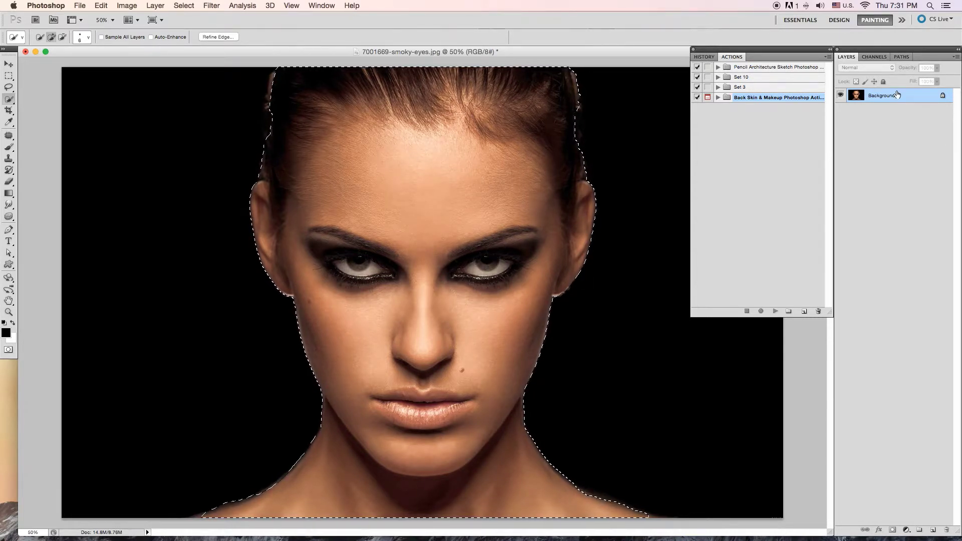
Fill the selection with red on a new layer above the photo.
click(933, 530)
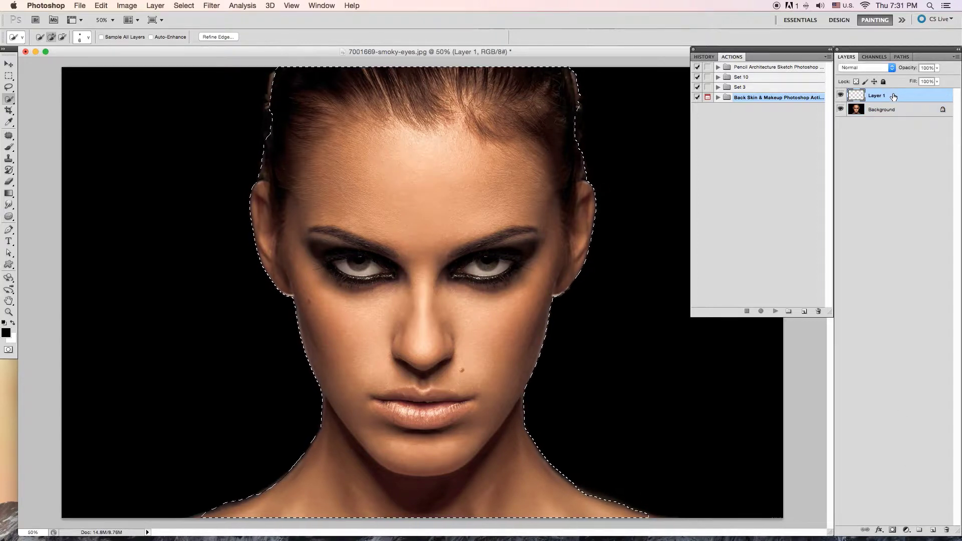
click(6, 334)
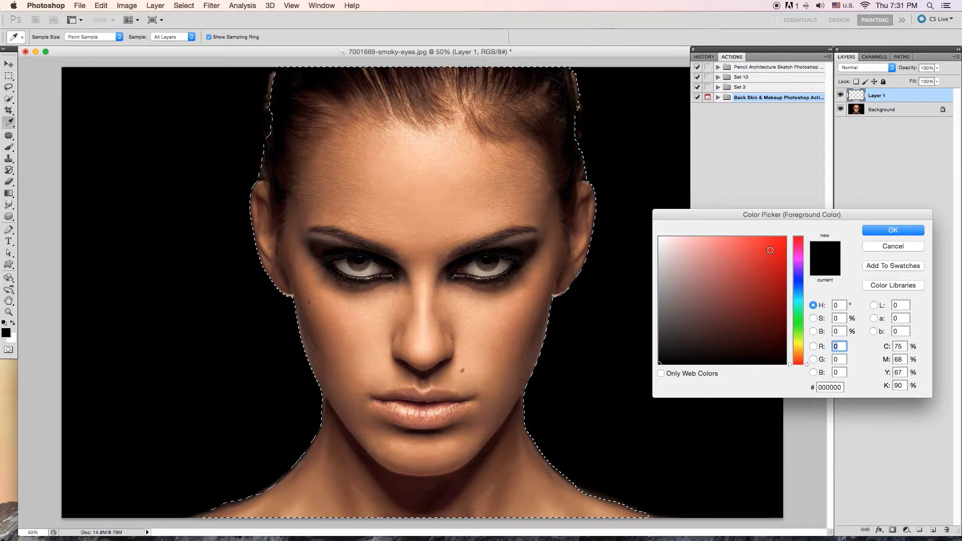
click(870, 229)
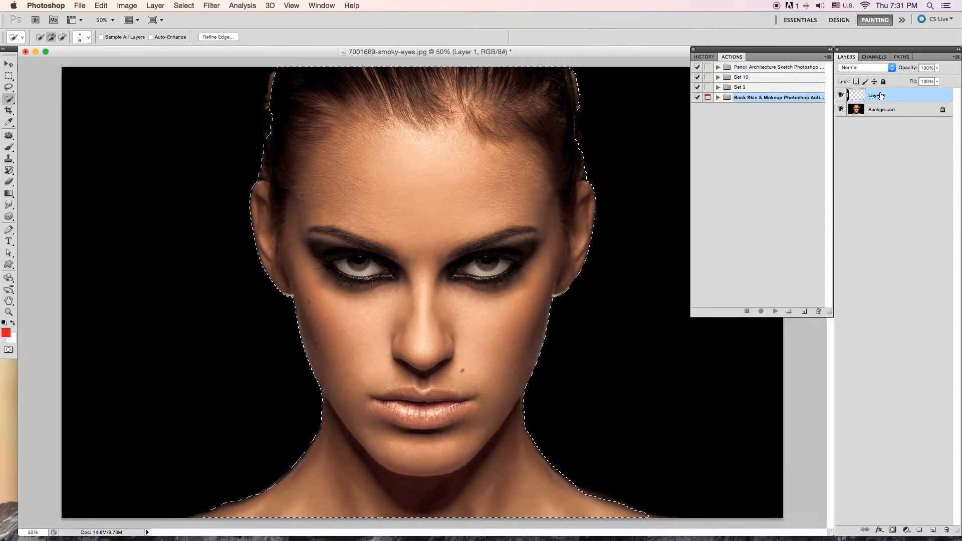
key(alt+BackSpace)
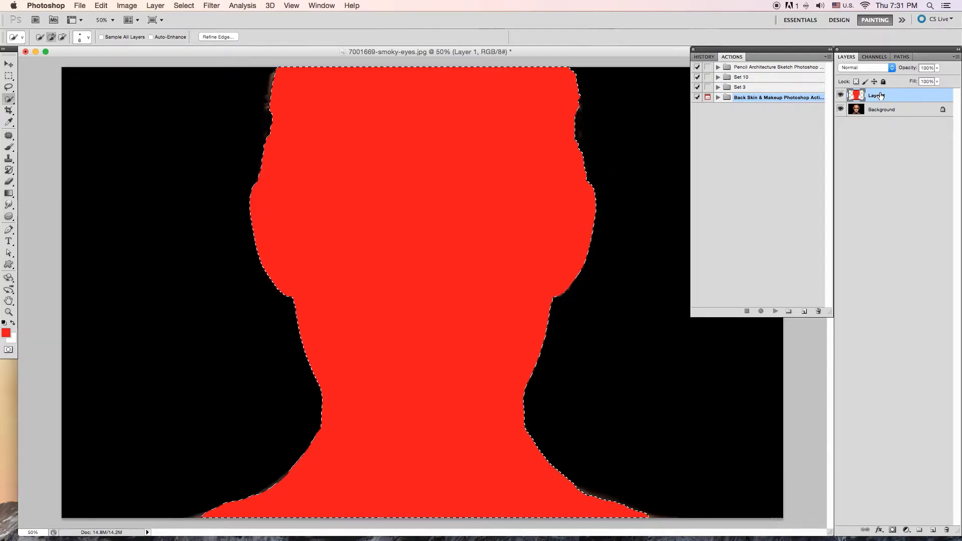
Deselect and rename Layer 1 to 'mark' in Layer Properties.
key(super+d)
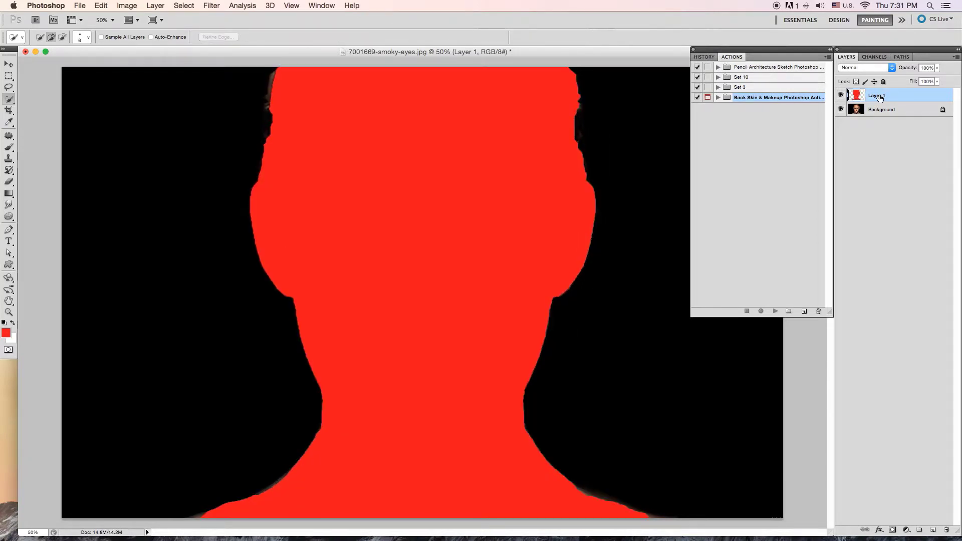
right_click(881, 97)
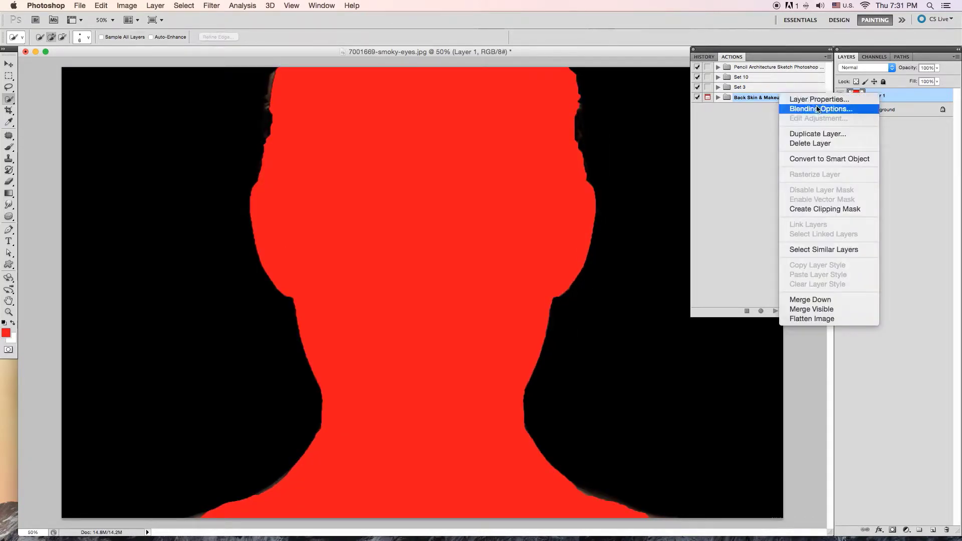
click(816, 98)
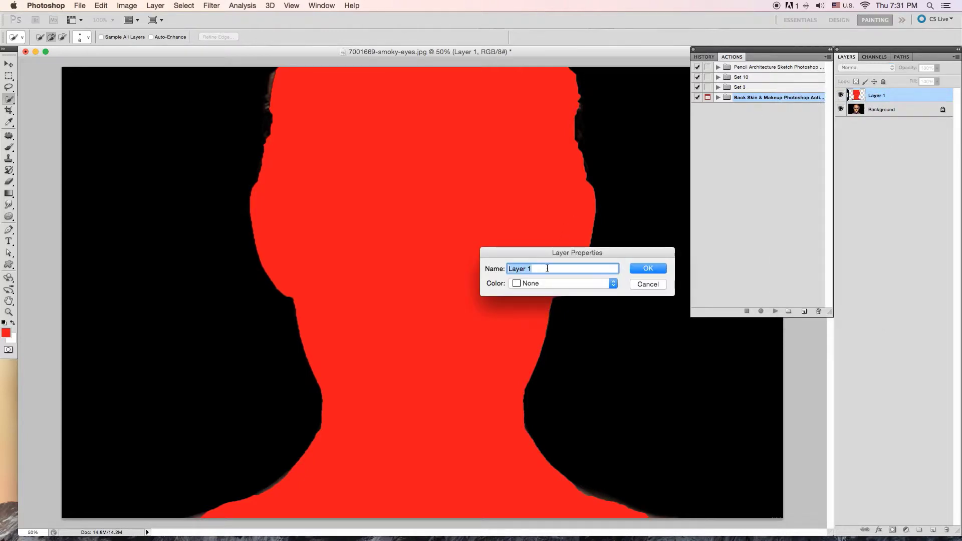
text(m)
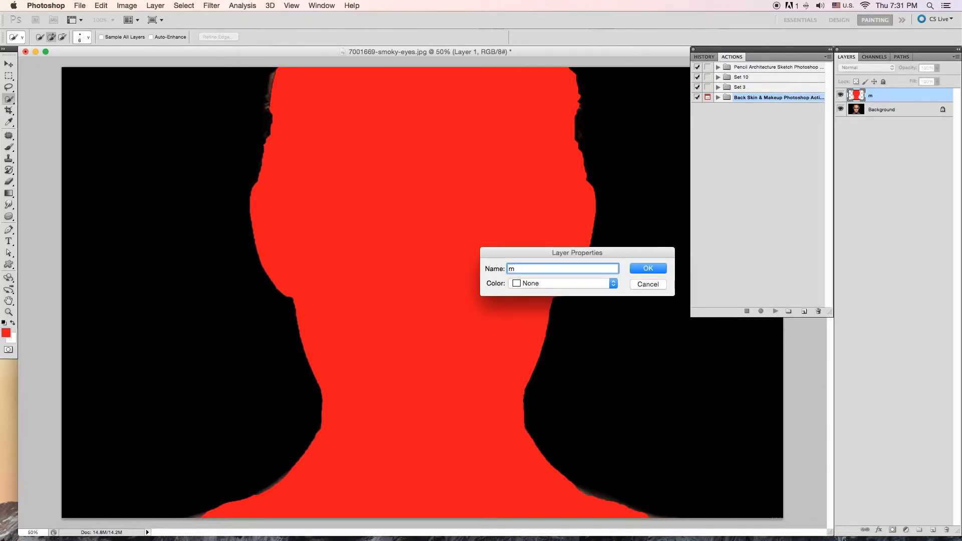
text(ark)
drag(535, 268, 498, 266)
click(648, 268)
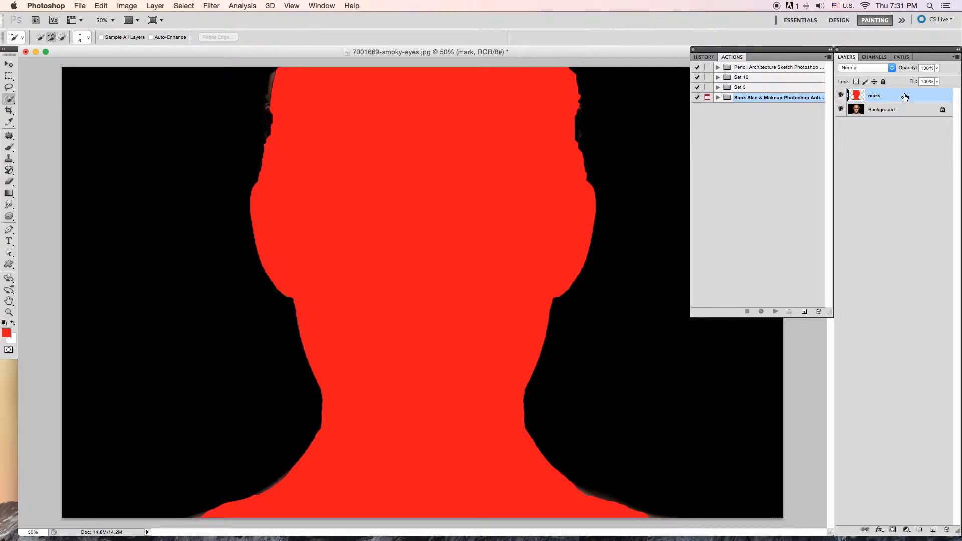
click(719, 98)
Select the Back Skin & Makeup Action and play it until the eye-painting prompt.
click(742, 107)
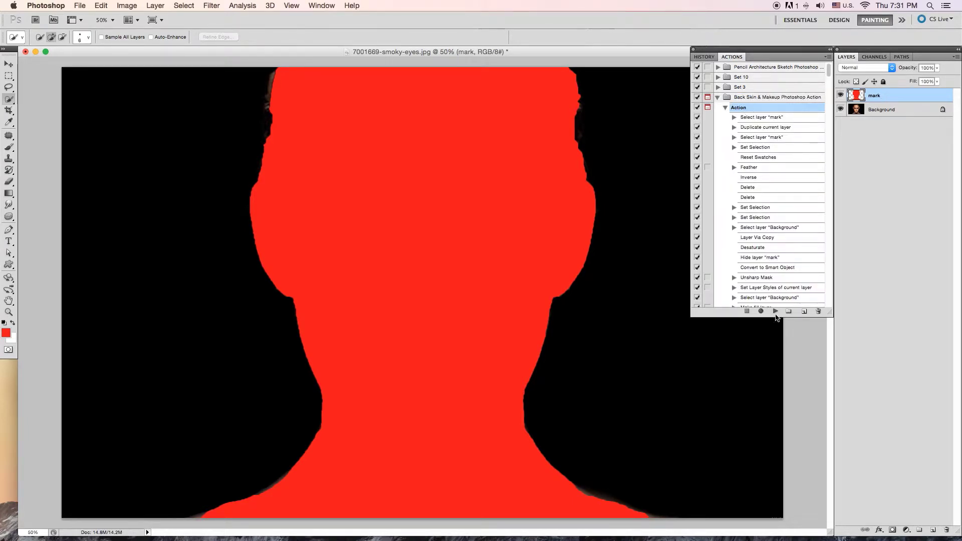
click(775, 312)
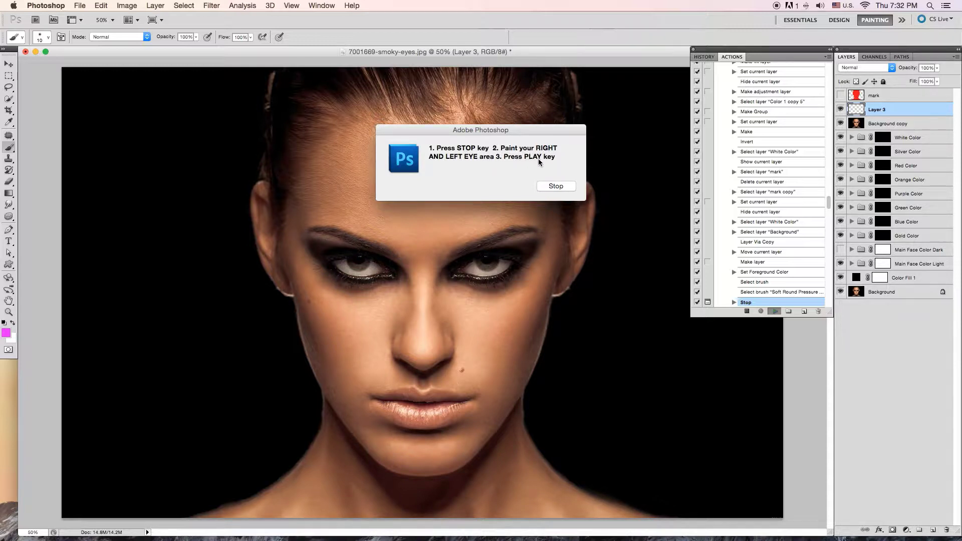
Paint both eyes magenta with an enlarged brush, then resume the makeup action.
click(558, 185)
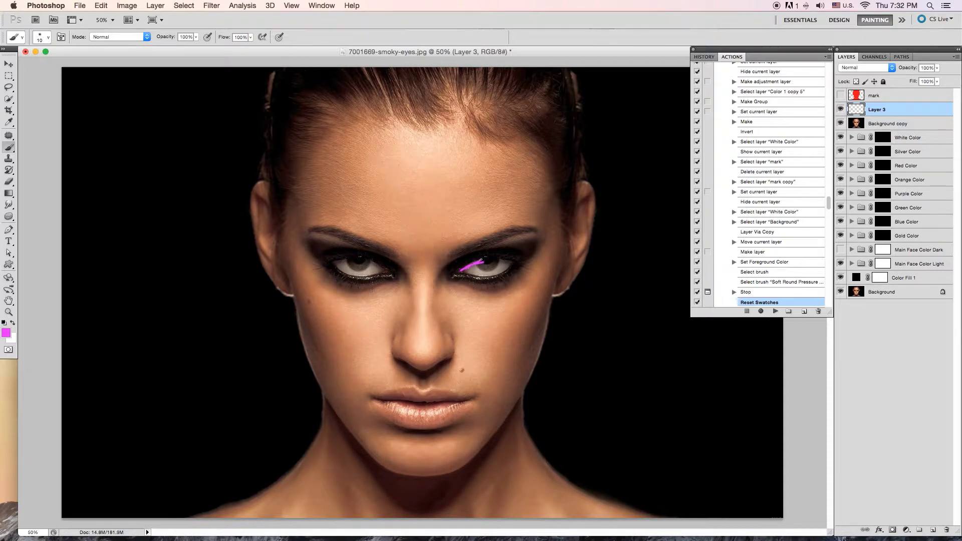
drag(482, 260, 512, 262)
key(bracketright)
drag(474, 269, 496, 266)
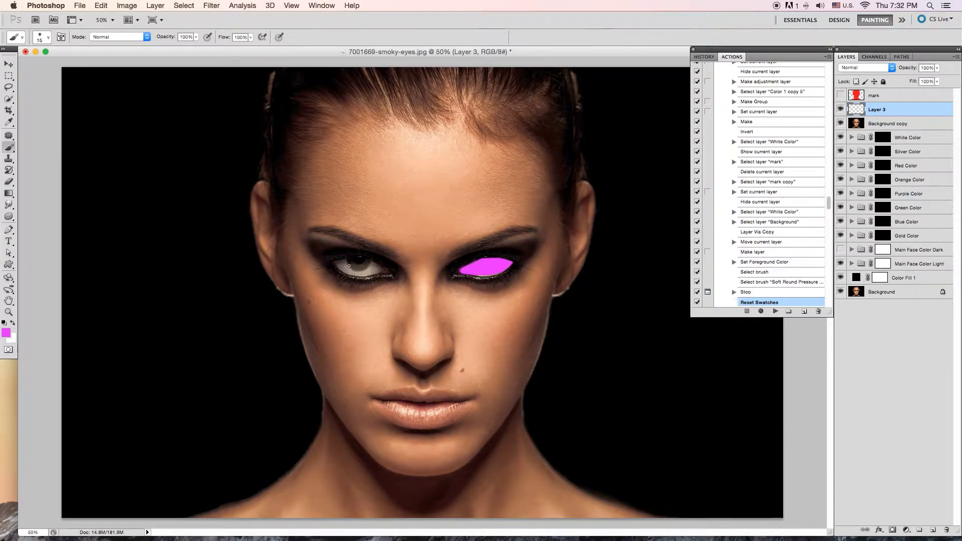
mouse_move(341, 260)
mouse_down()
mouse_move(383, 267)
mouse_move(360, 274)
mouse_up()
key(bracketright)
mouse_move(339, 262)
mouse_down()
mouse_move(382, 271)
mouse_move(346, 267)
mouse_up()
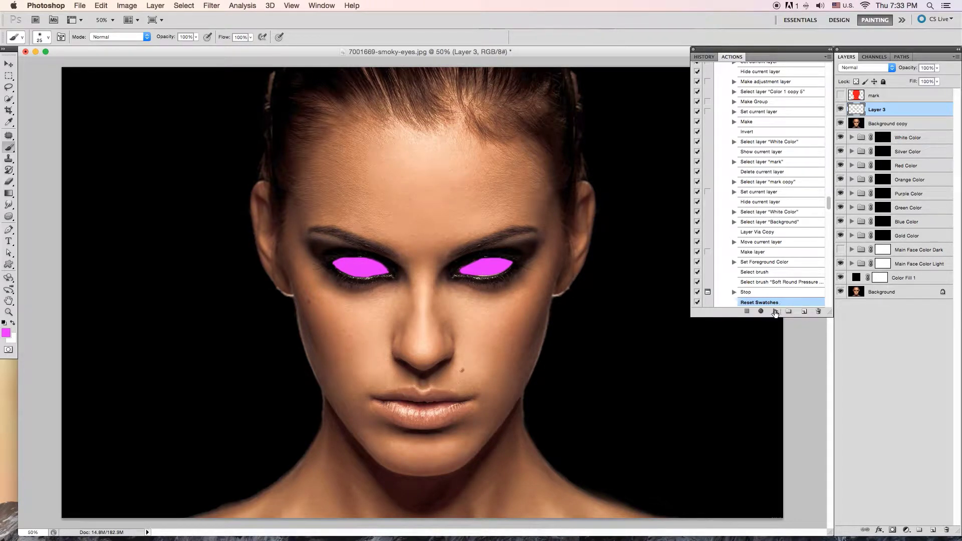
click(775, 312)
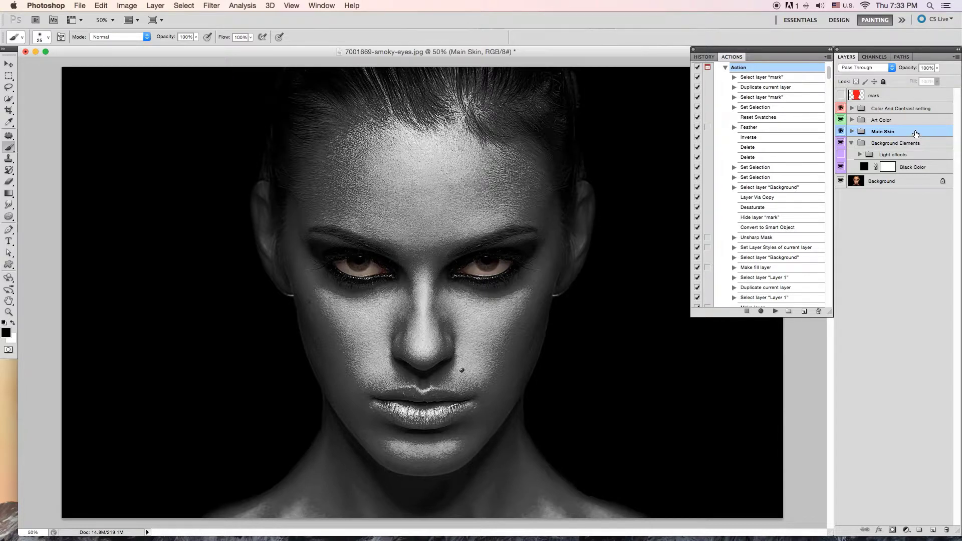
Expand Main Skin and Main Face Color Light, hide Main Face Color Dark, and select Layer 1.
click(852, 143)
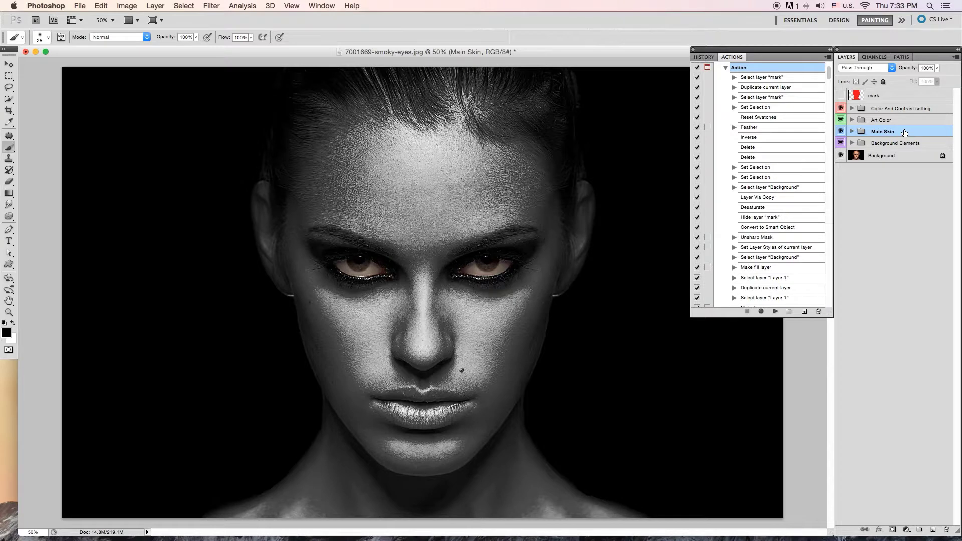
click(852, 131)
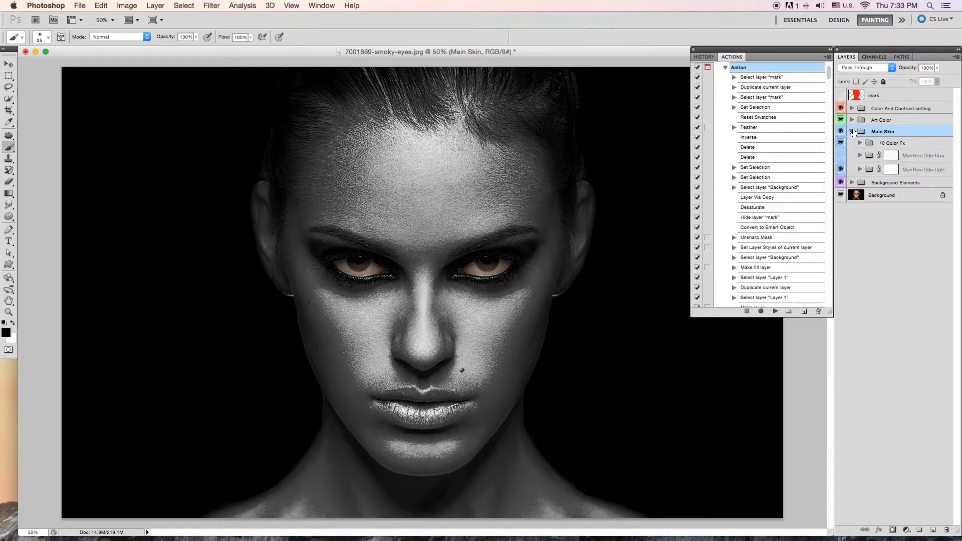
click(913, 172)
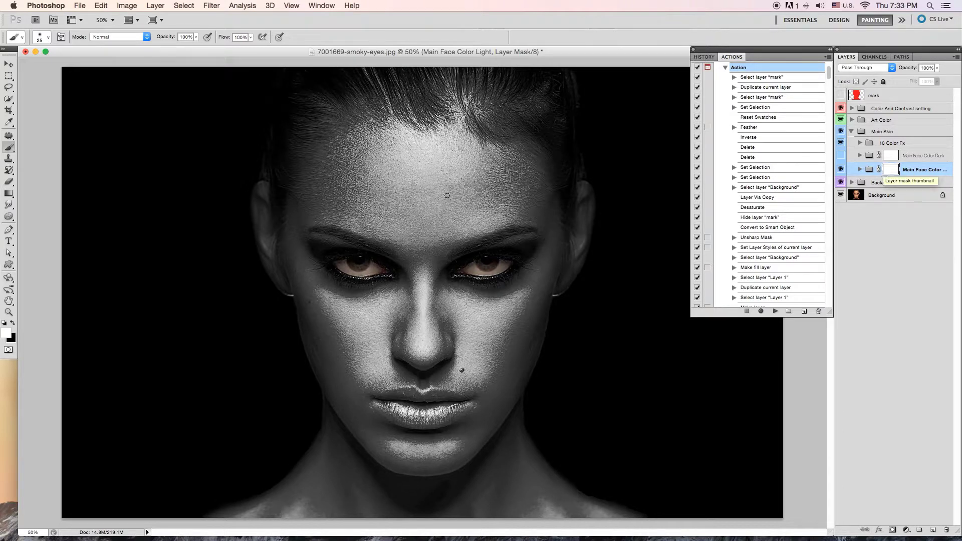
click(841, 156)
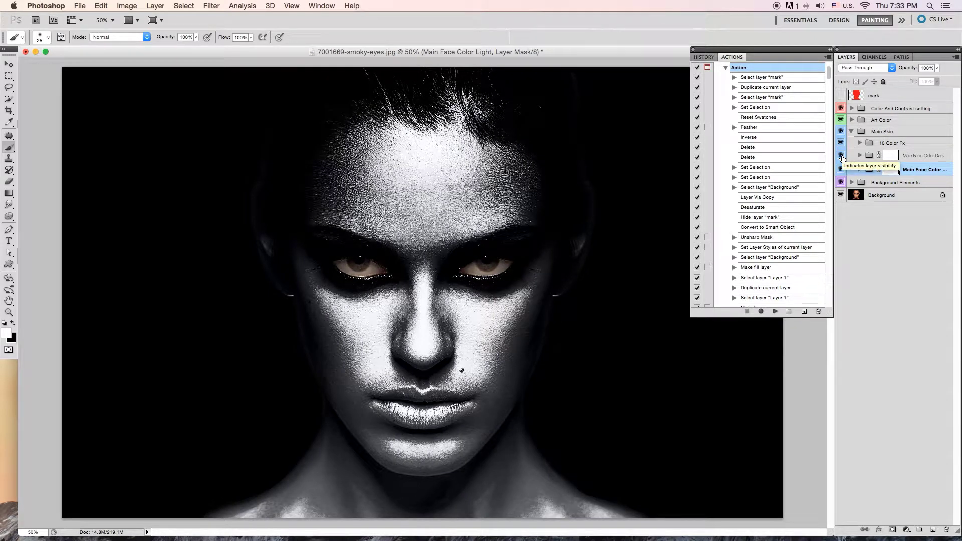
click(842, 157)
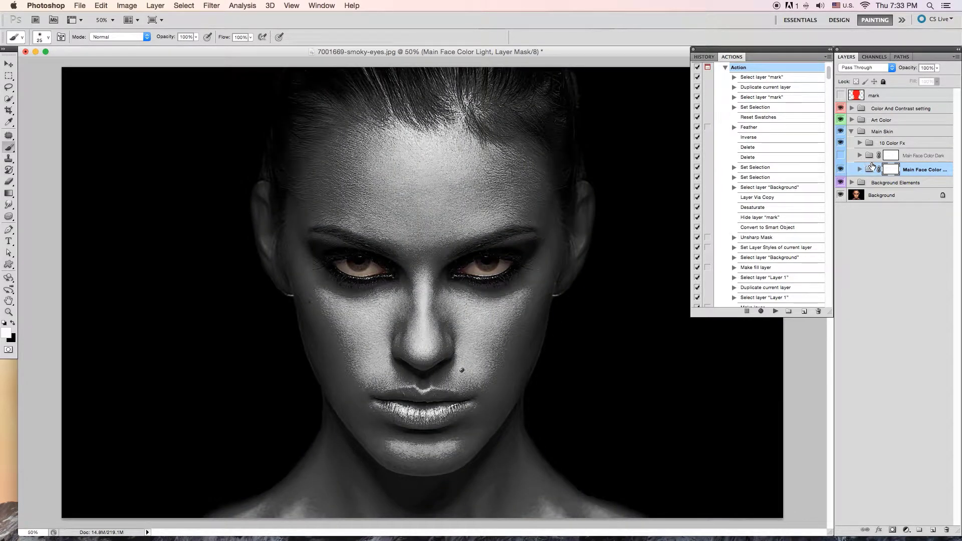
click(859, 170)
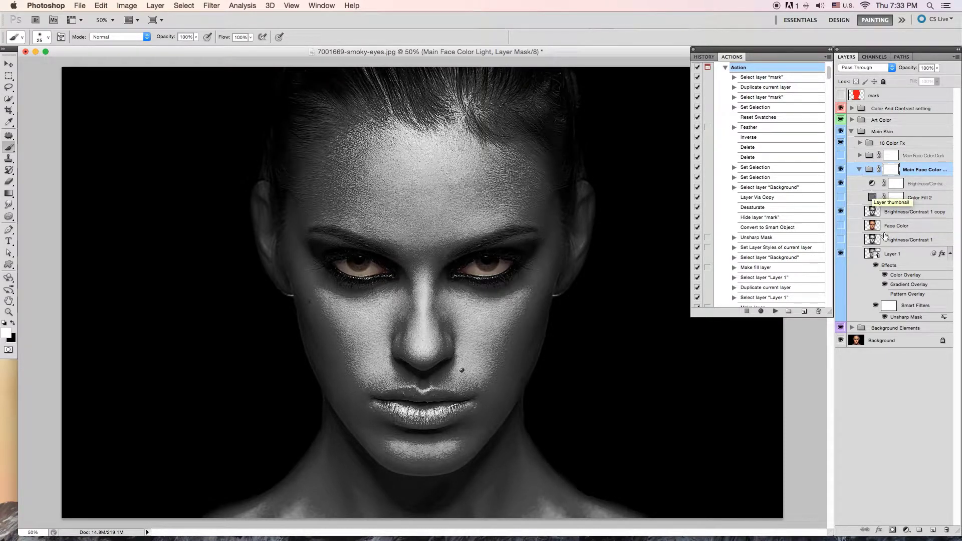
click(917, 276)
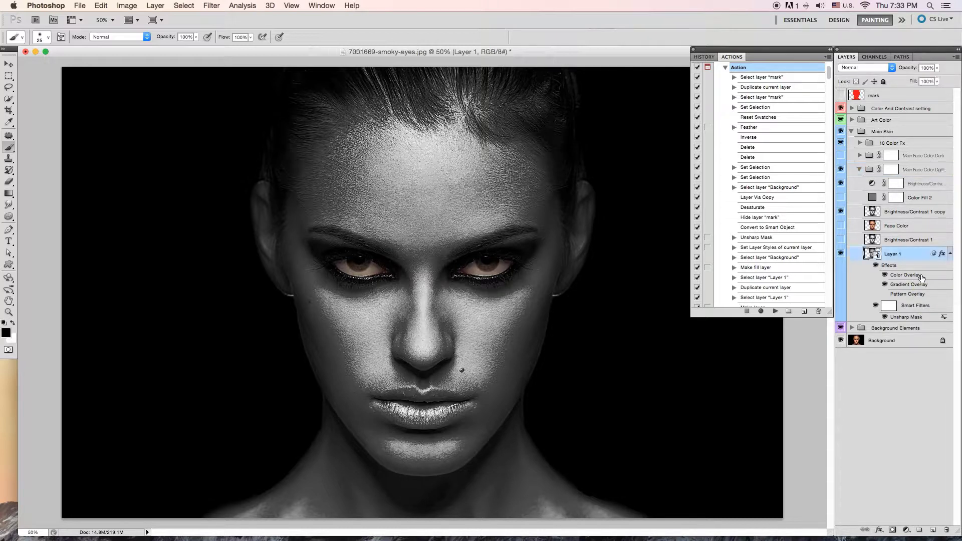
double_click(919, 276)
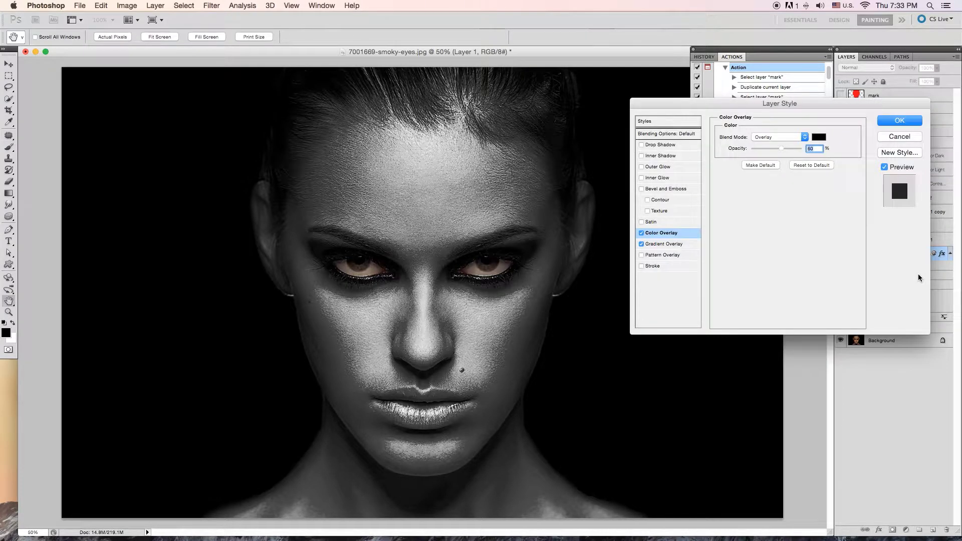
text(75)
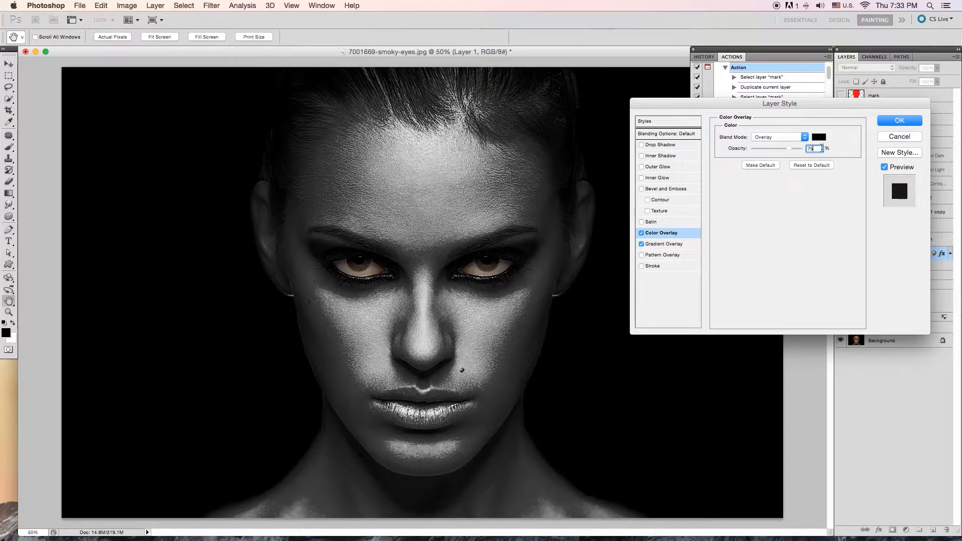
click(781, 149)
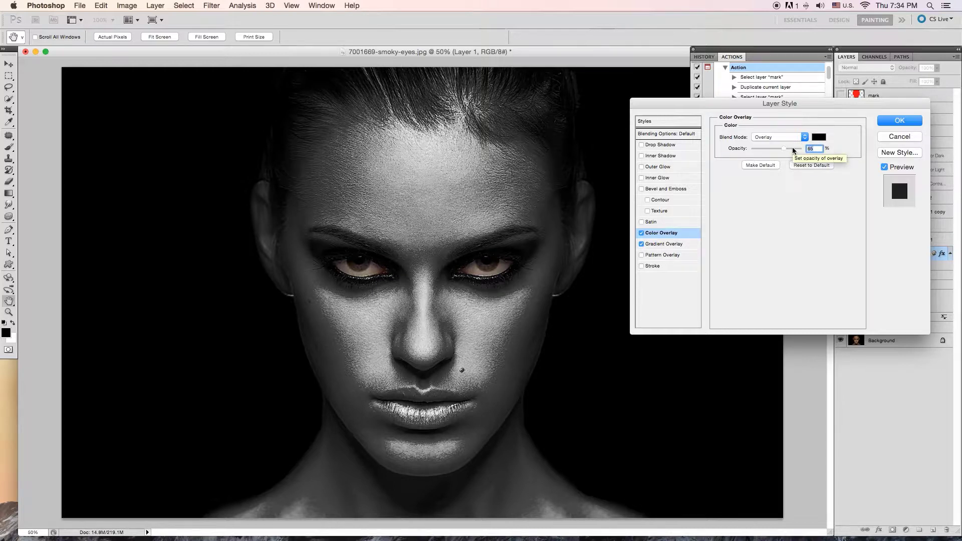
text(60)
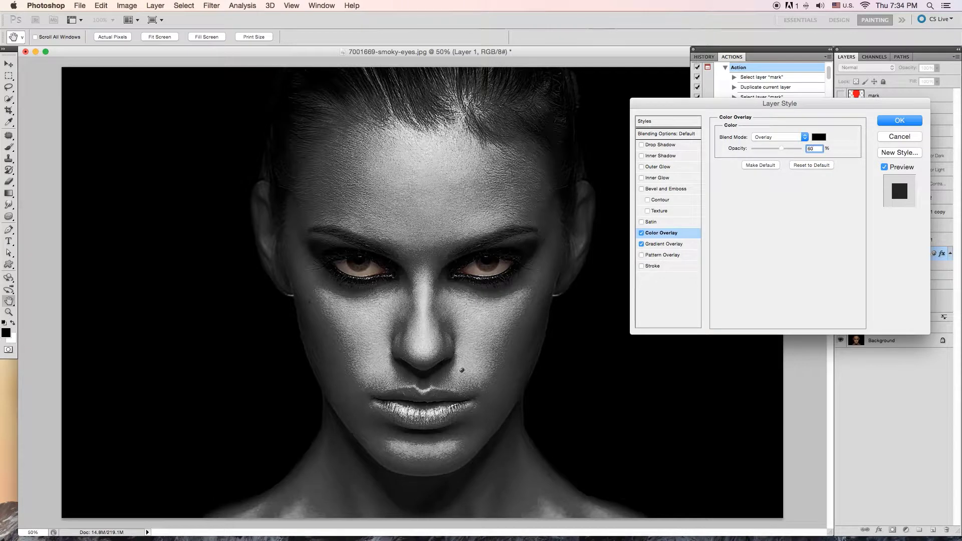
click(899, 121)
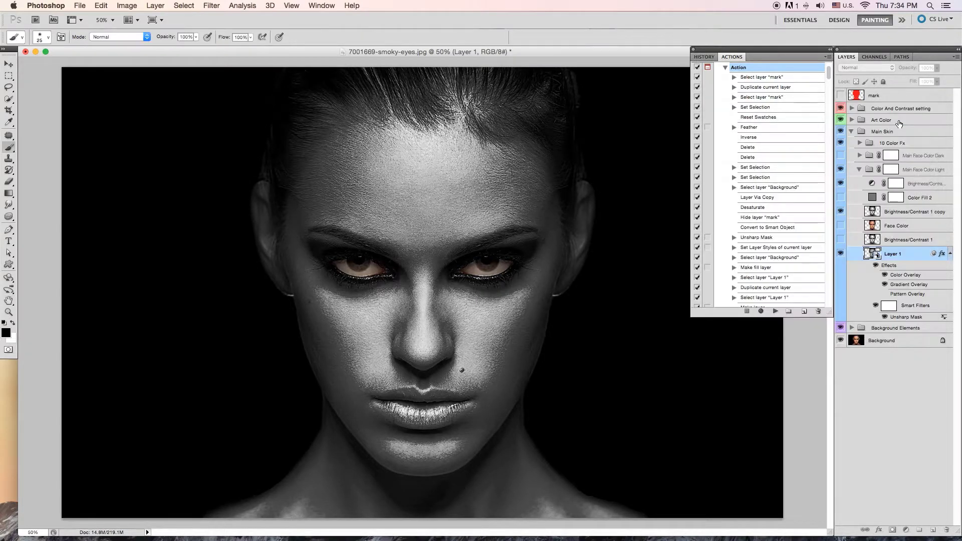
Preview Face Color, then set Brightness/Contrast 2 to brightness -54 and contrast -13.
click(894, 230)
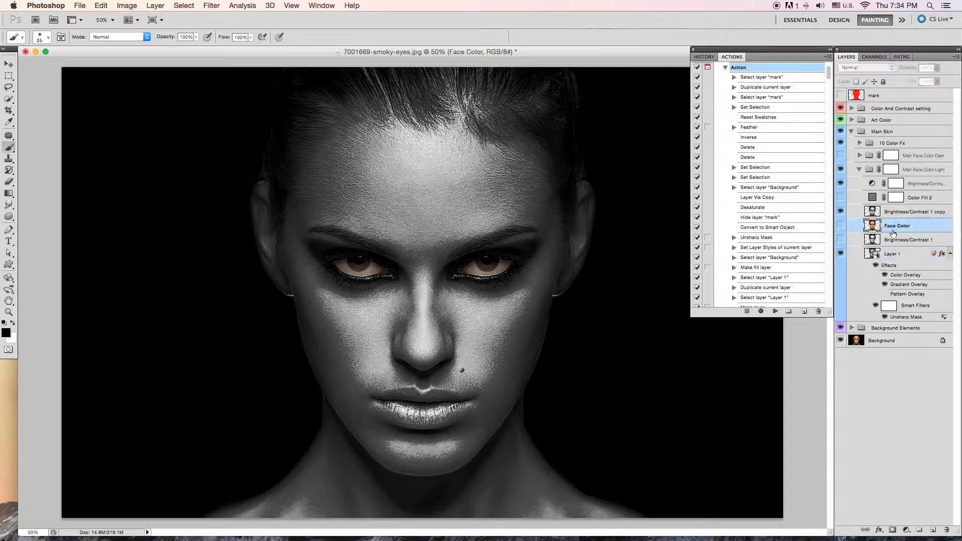
click(841, 227)
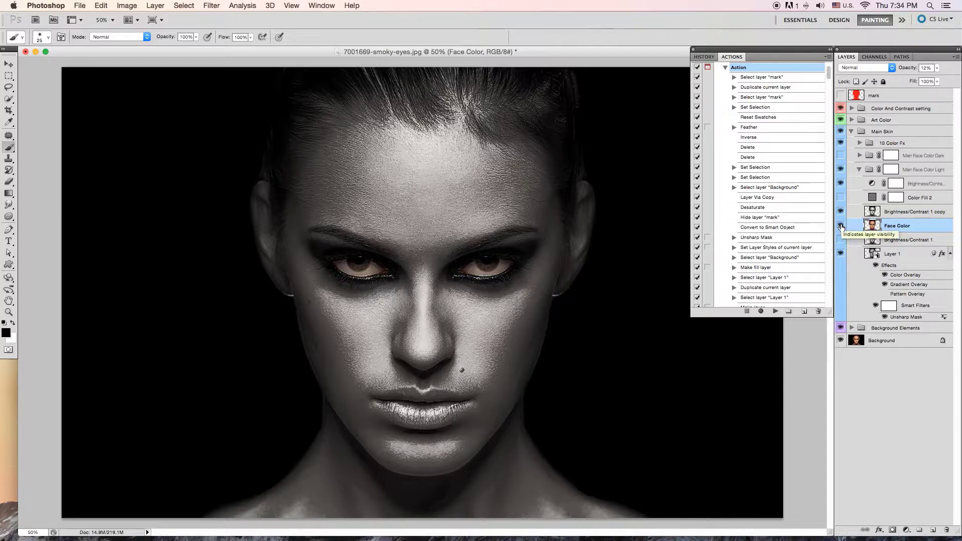
click(841, 227)
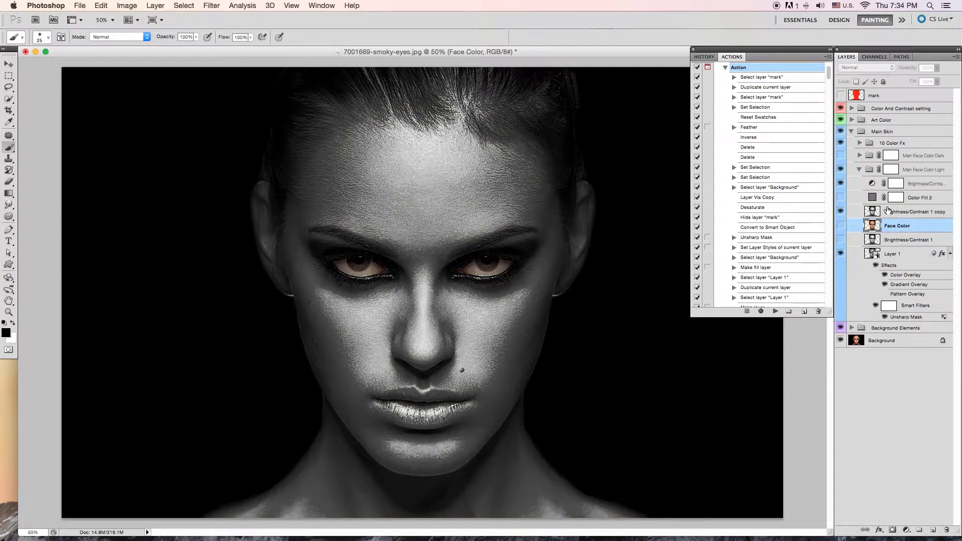
double_click(874, 184)
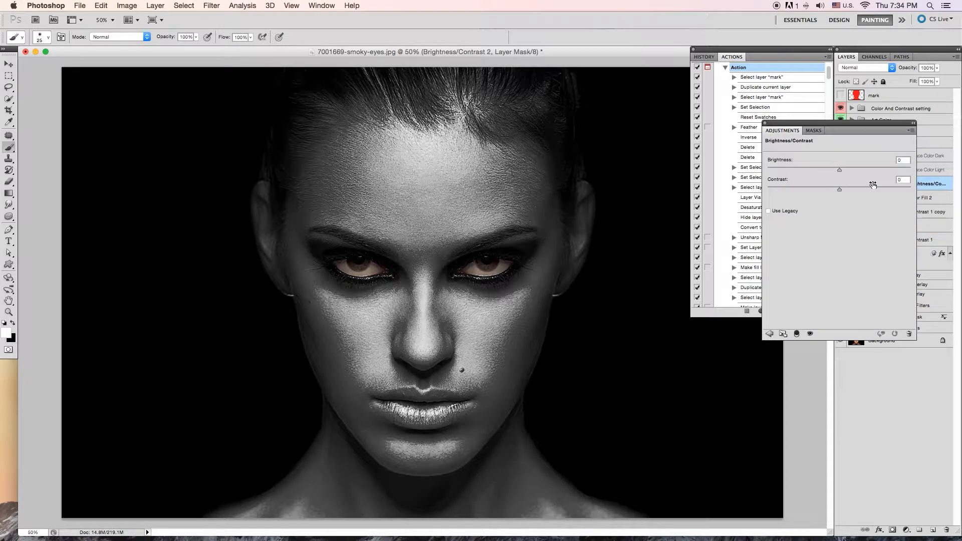
mouse_move(840, 169)
mouse_down()
mouse_move(813, 171)
mouse_move(852, 189)
mouse_up()
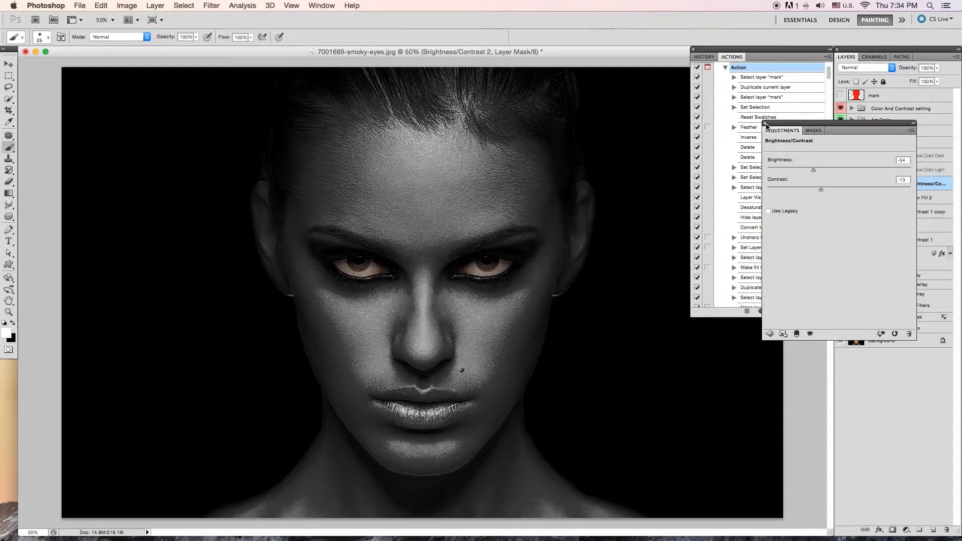
click(764, 122)
click(858, 170)
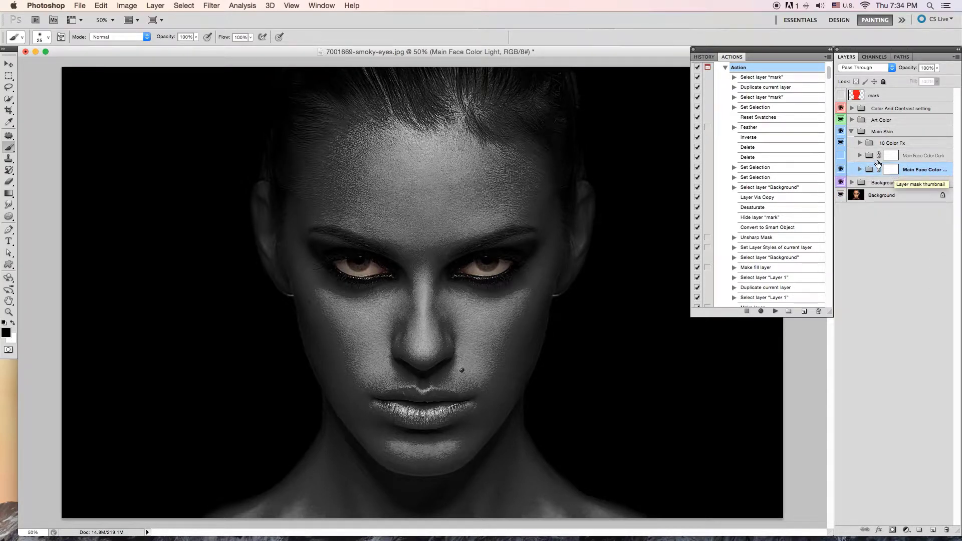
Paint the lips white on the Silver Color layer mask in the Art Color group.
click(852, 132)
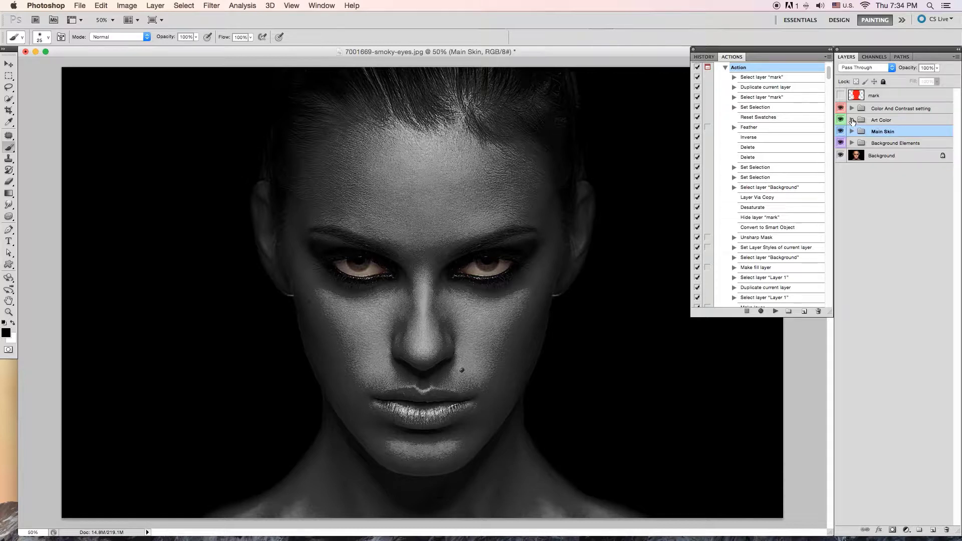
click(852, 120)
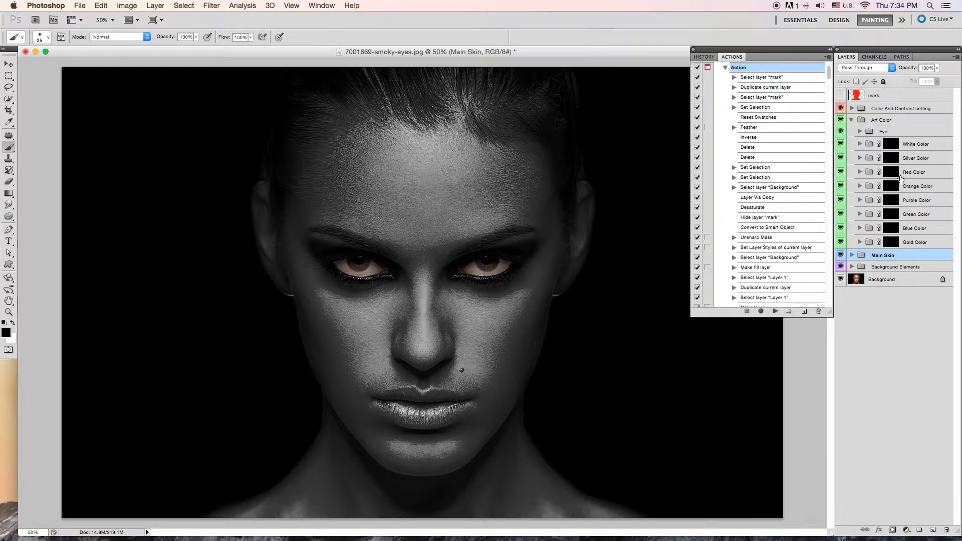
click(888, 159)
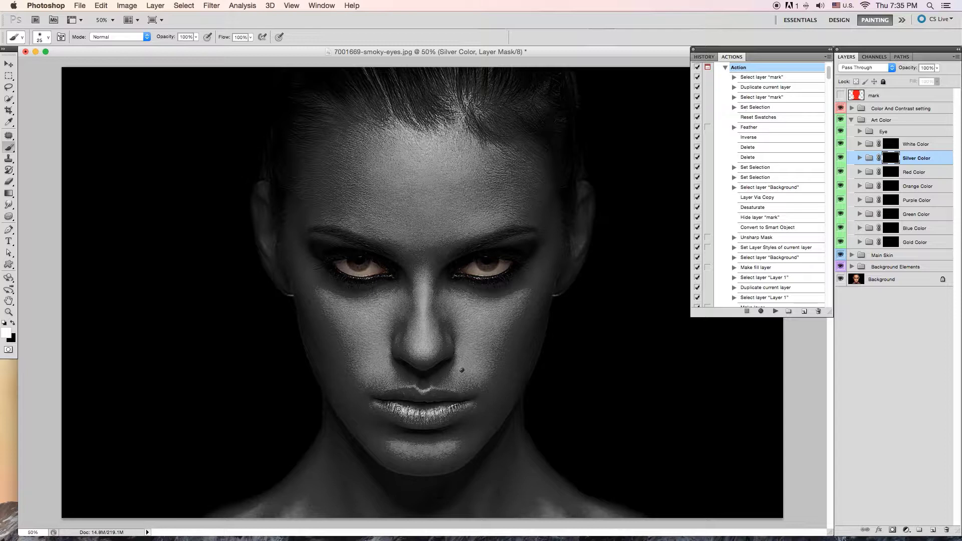
drag(398, 409, 401, 405)
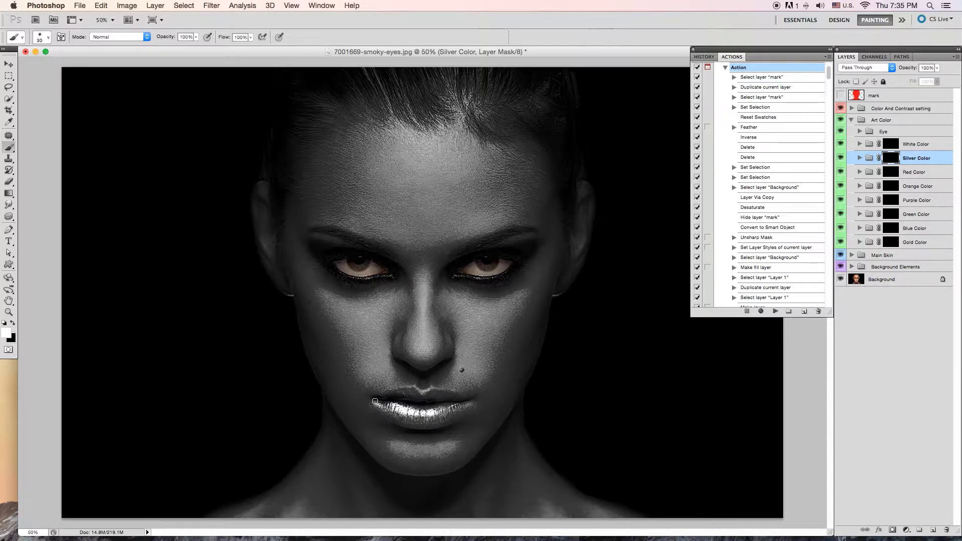
mouse_move(394, 419)
mouse_down()
mouse_move(432, 422)
mouse_move(458, 409)
mouse_move(445, 417)
mouse_move(410, 394)
mouse_up()
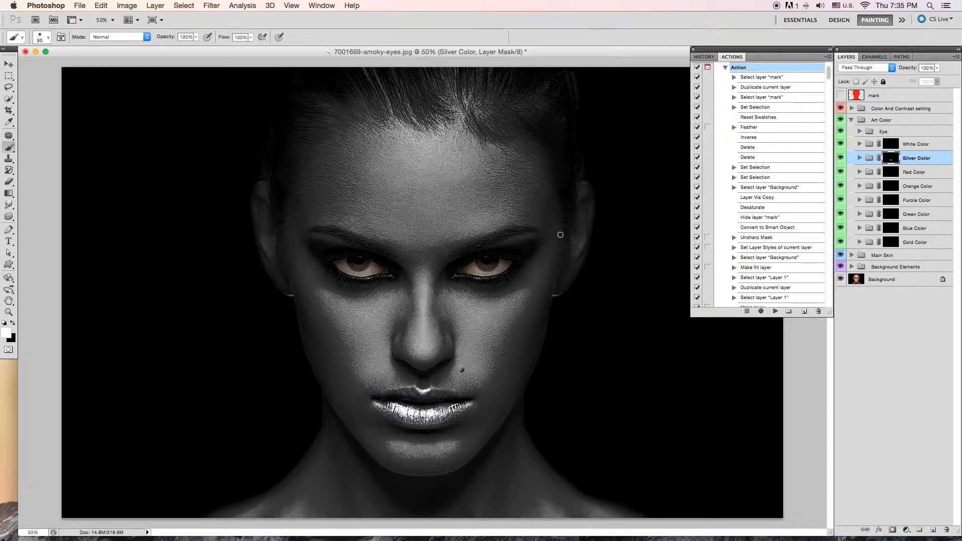
Switch to a hard round brush and shrink it to 15 px.
click(48, 37)
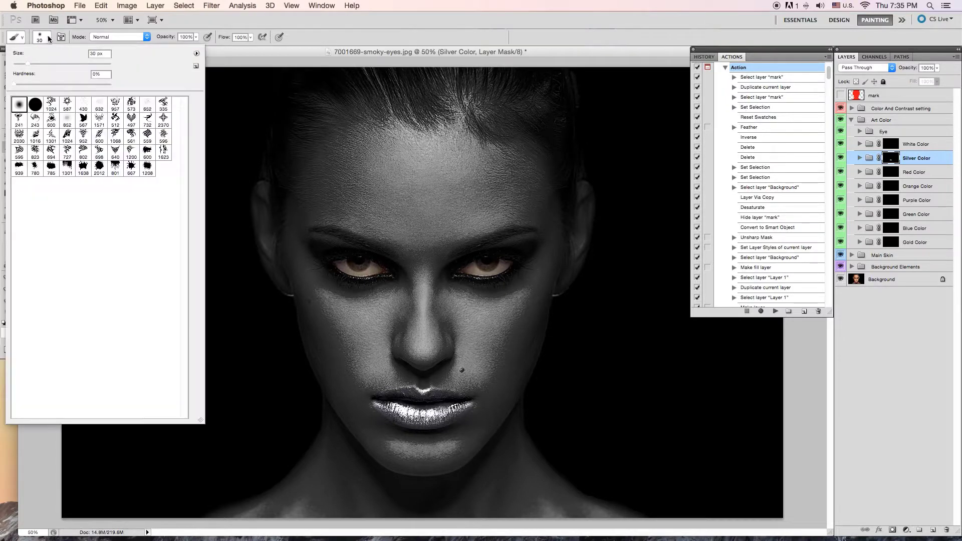
click(35, 105)
click(588, 47)
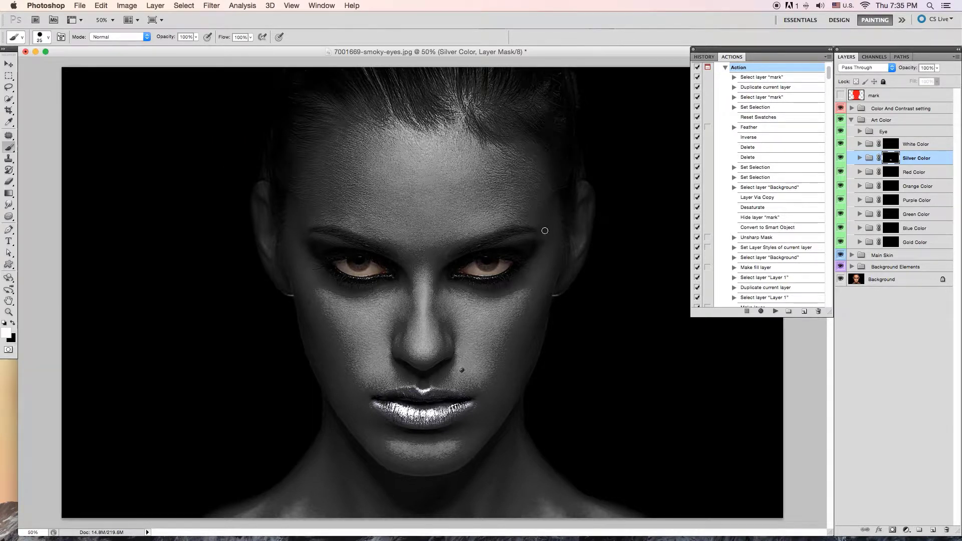
key(bracketleft)
Paint a dark wing from the right eye up toward the temple, darkening its lower lash line.
drag(553, 229, 509, 246)
drag(560, 222, 511, 248)
mouse_move(563, 219)
mouse_down()
mouse_move(473, 286)
mouse_move(446, 279)
mouse_up()
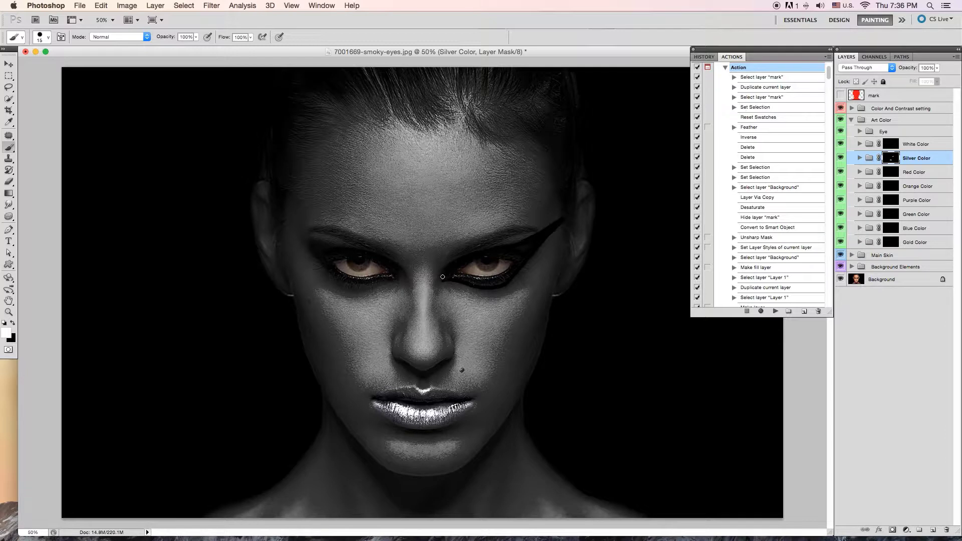
drag(438, 283, 464, 285)
mouse_move(510, 277)
mouse_down()
mouse_move(442, 282)
mouse_move(499, 288)
mouse_move(536, 252)
mouse_up()
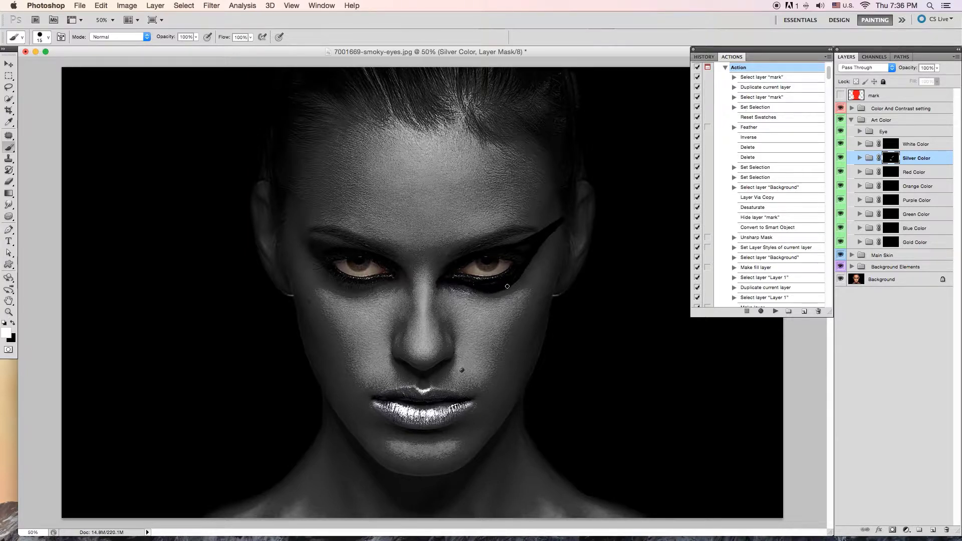
mouse_move(507, 286)
mouse_down()
mouse_move(569, 218)
mouse_move(534, 254)
mouse_move(509, 240)
mouse_move(489, 251)
mouse_move(504, 243)
mouse_up()
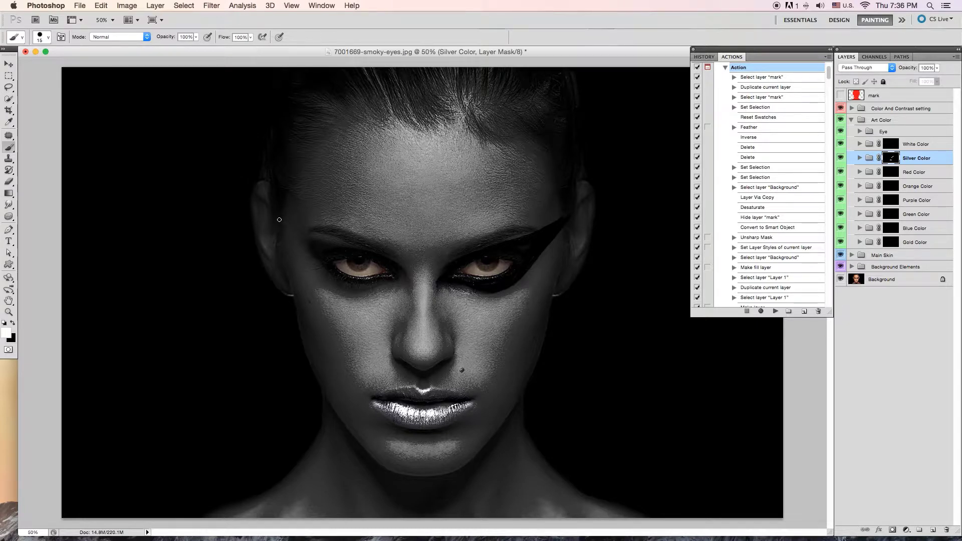
Paint a matching dark wing around the left eye, then load the 1024 px decorative brush tip.
drag(279, 220, 351, 253)
mouse_move(282, 226)
mouse_down()
mouse_move(316, 252)
mouse_move(340, 288)
mouse_move(323, 274)
mouse_move(361, 290)
mouse_move(395, 280)
mouse_move(344, 283)
mouse_up()
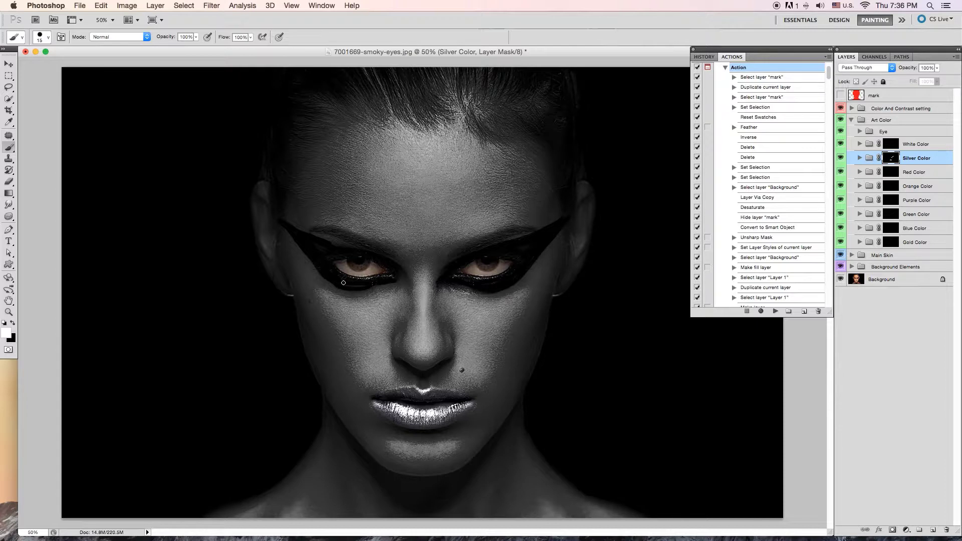
drag(302, 252, 336, 286)
drag(334, 287, 401, 285)
drag(292, 228, 368, 253)
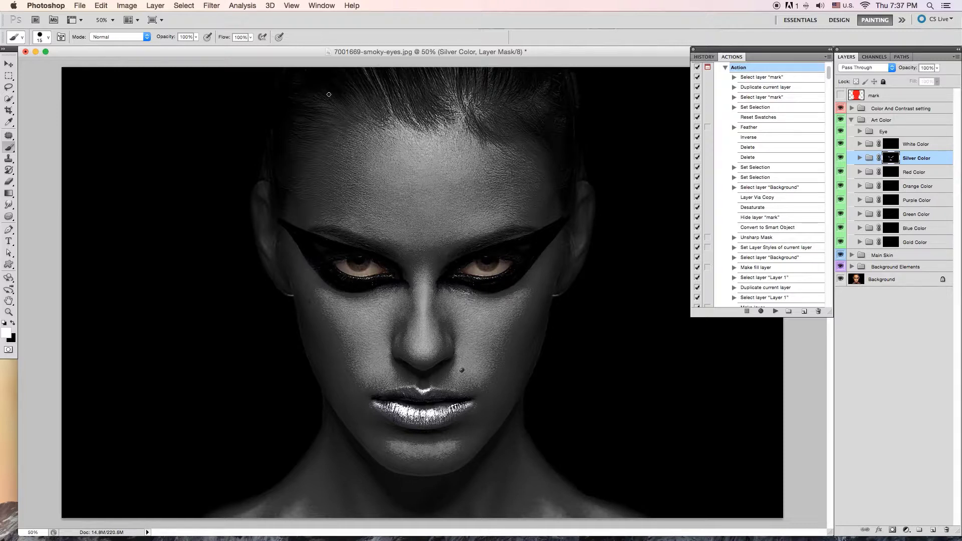
click(48, 37)
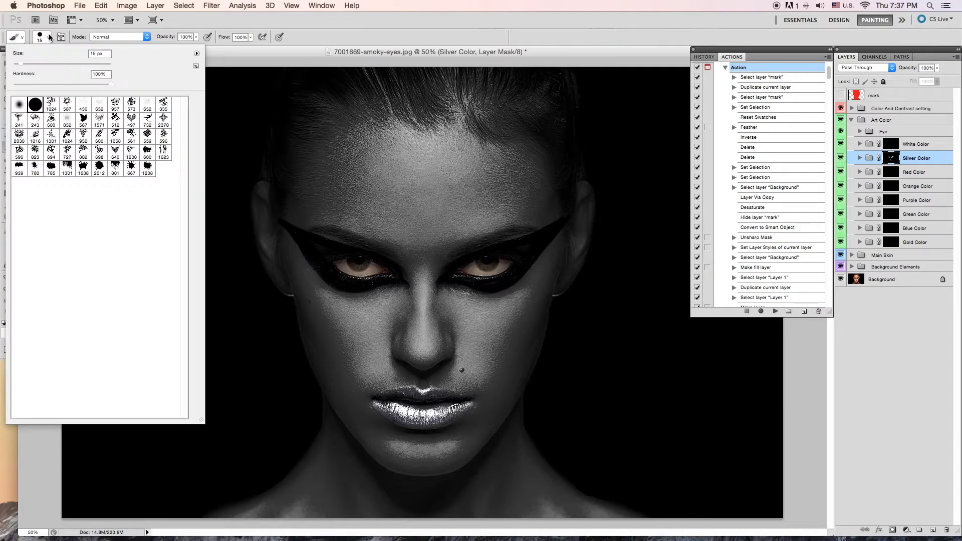
click(67, 136)
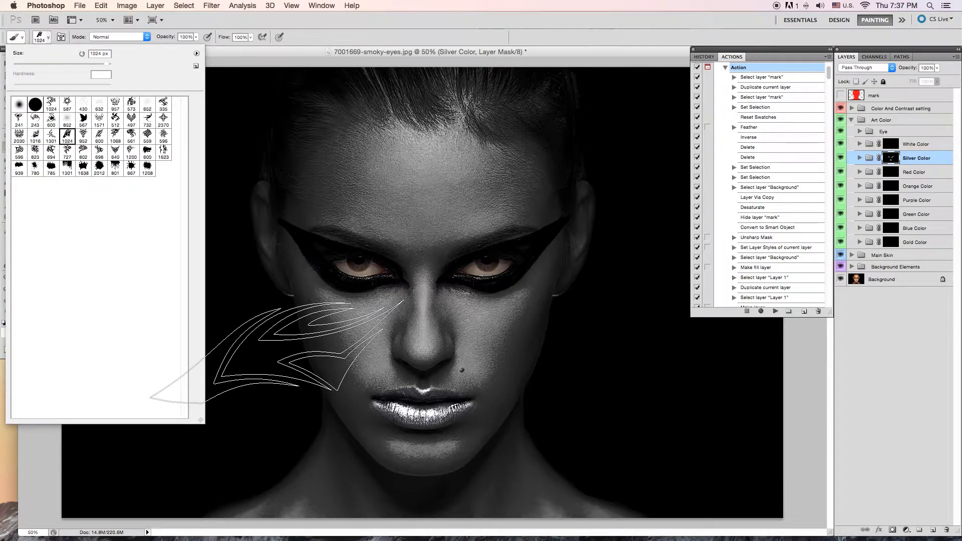
Stamp silver streaks on the left cheek and a Flip X mirrored copy on the right cheek.
click(278, 351)
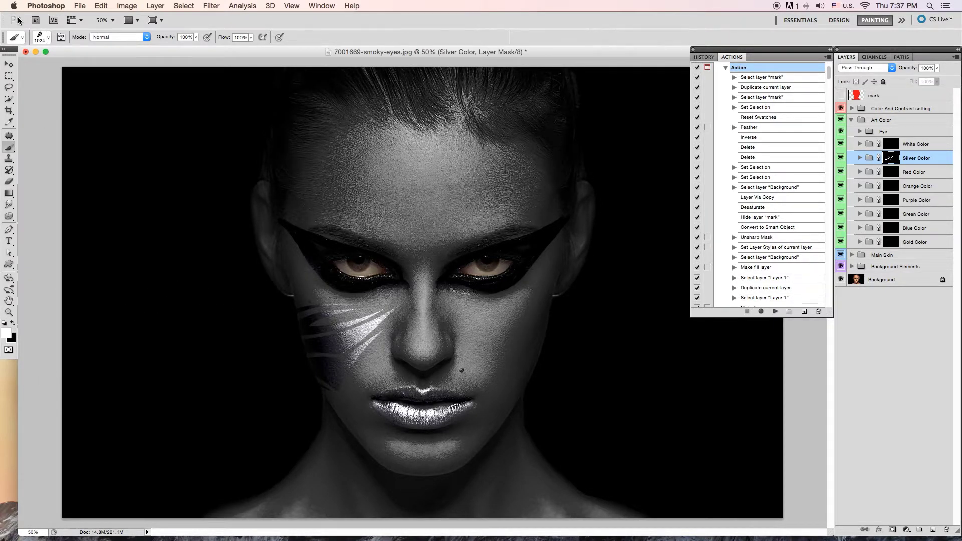
click(61, 37)
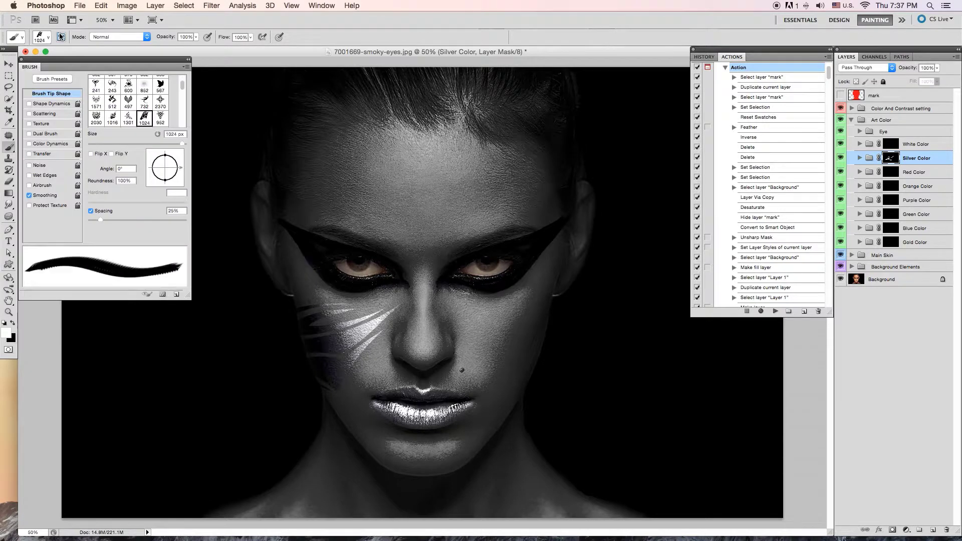
click(91, 154)
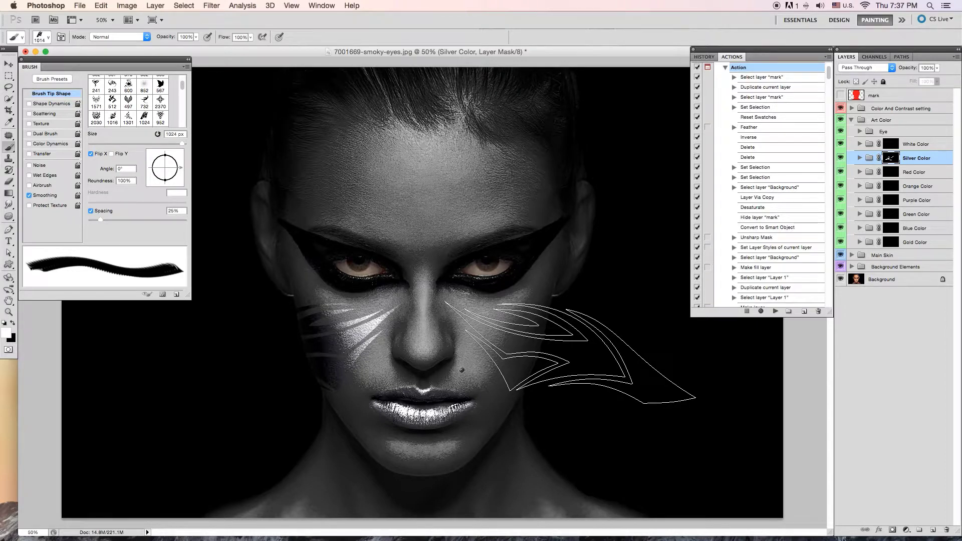
click(570, 353)
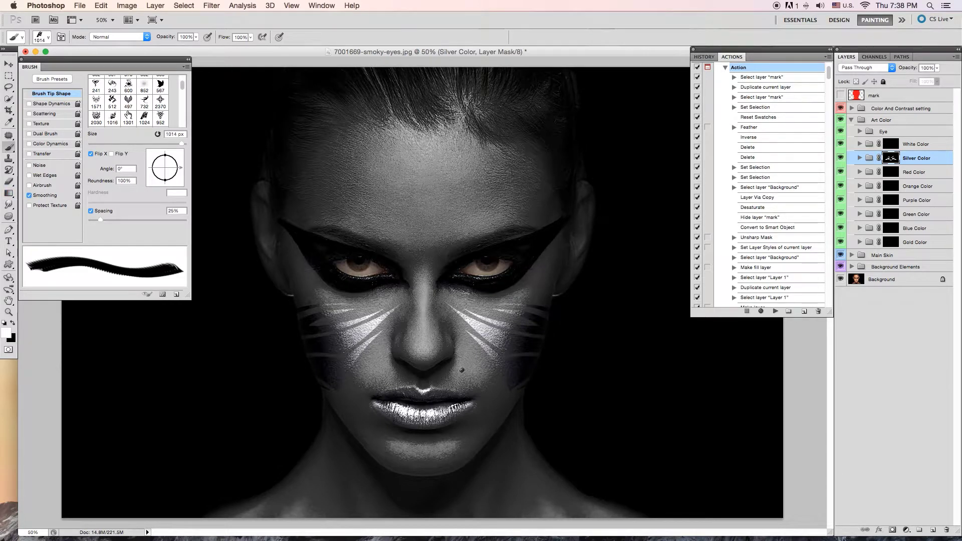
Choose the 732 dragon brush tip and set its size to 250 px.
click(48, 36)
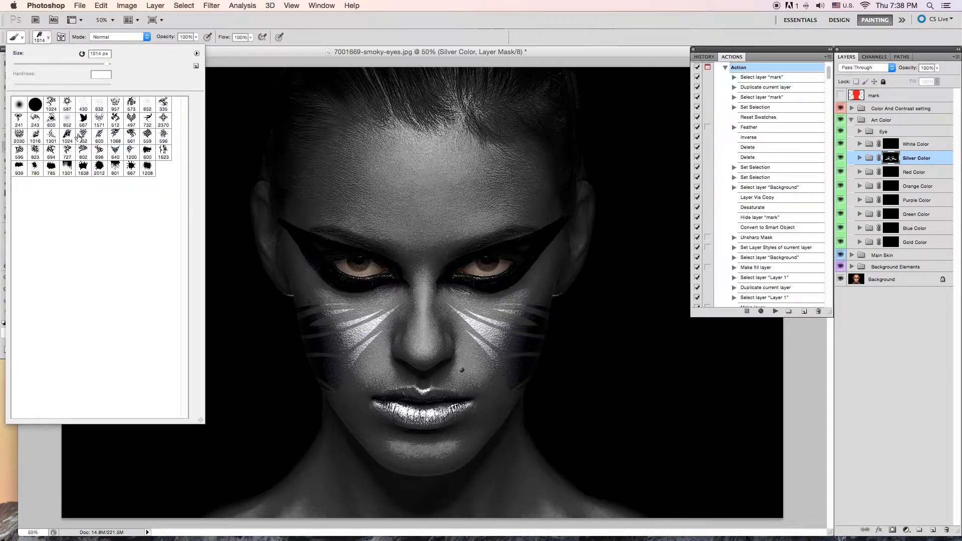
click(150, 122)
click(98, 53)
text(2)
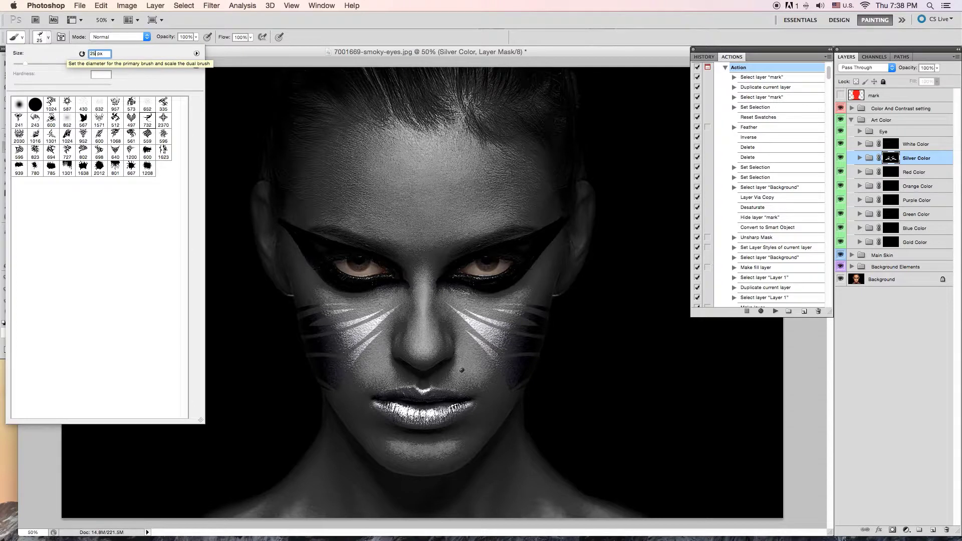
text(50)
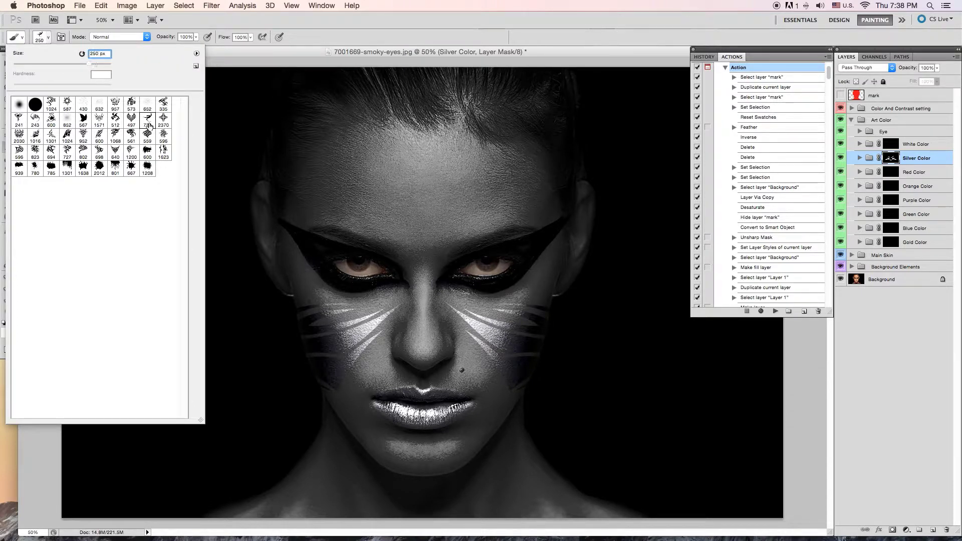
click(148, 122)
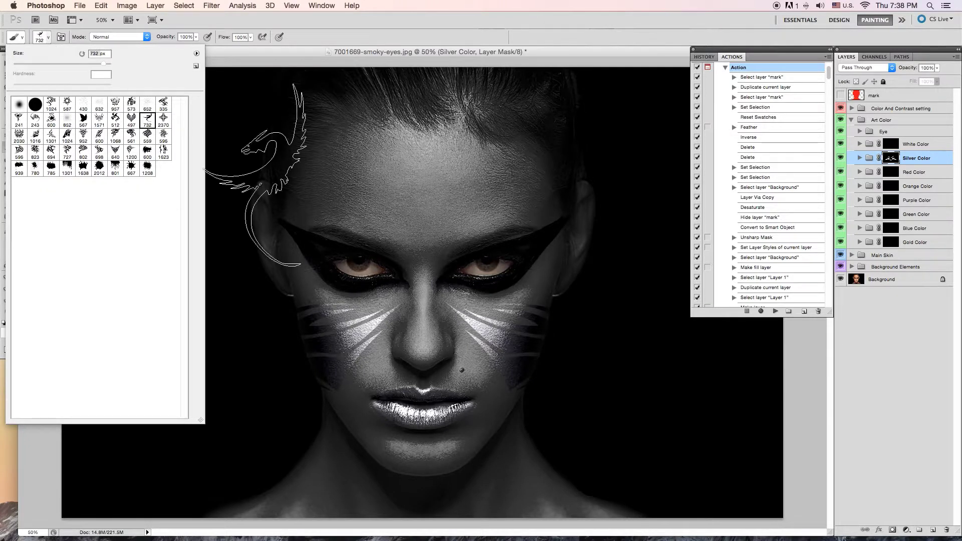
double_click(108, 52)
text(250)
key(Return)
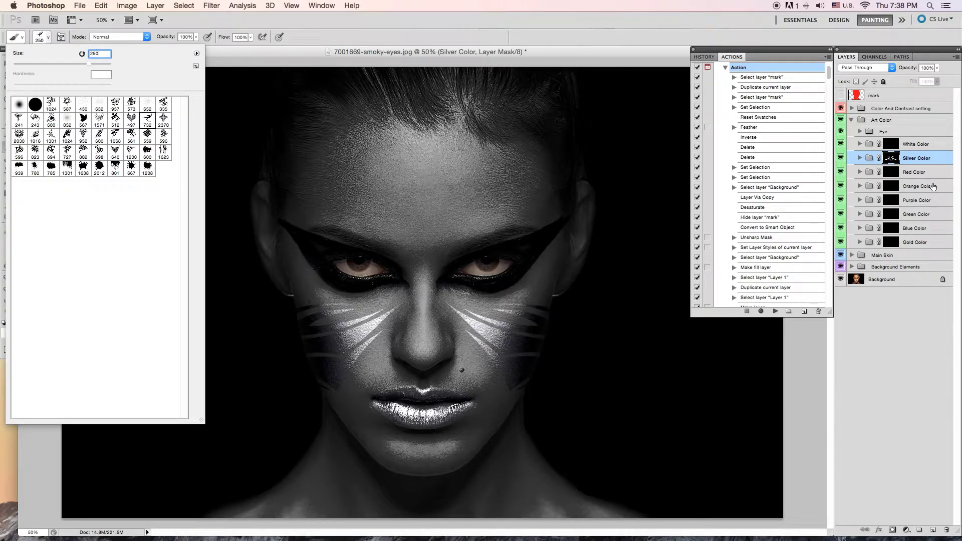
Stamp the dragon mark on the forehead through the Orange Color layer mask.
click(934, 244)
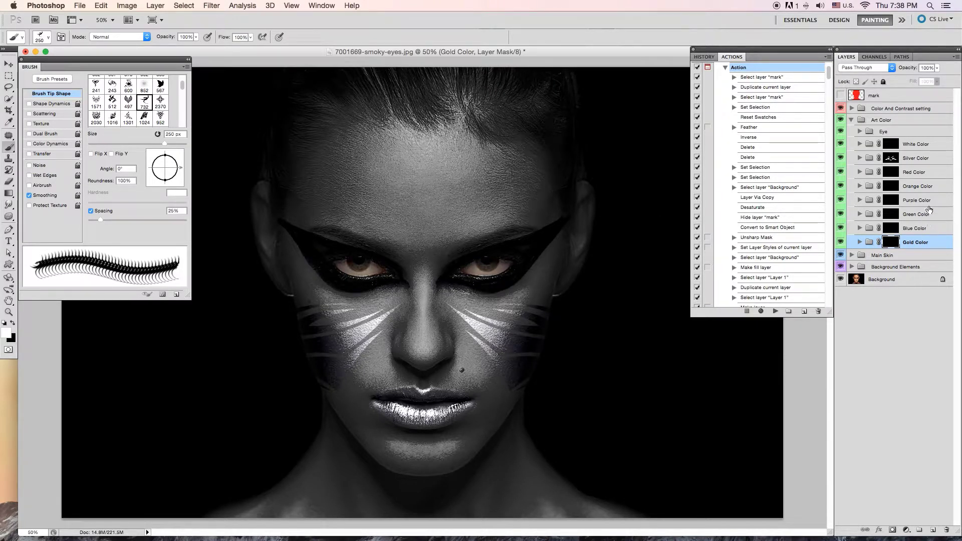
click(933, 188)
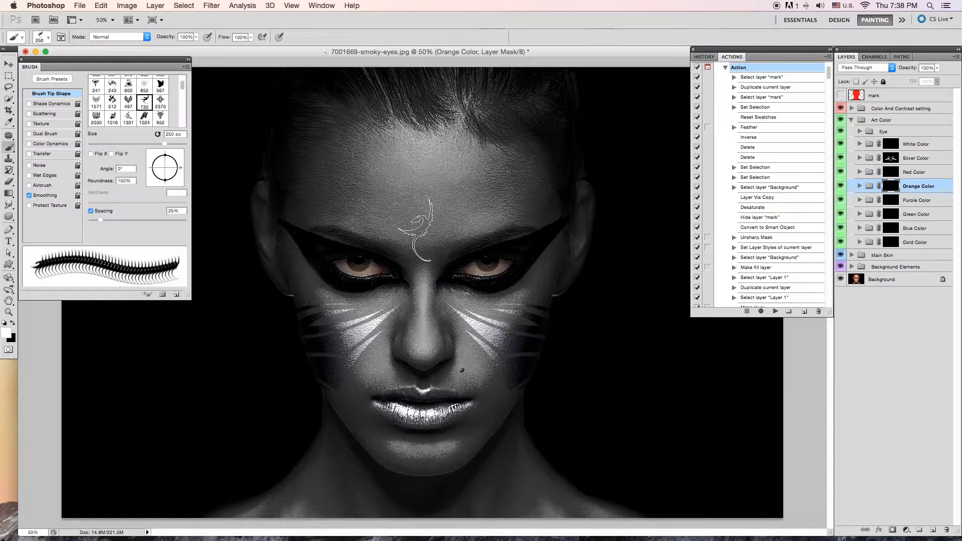
click(417, 231)
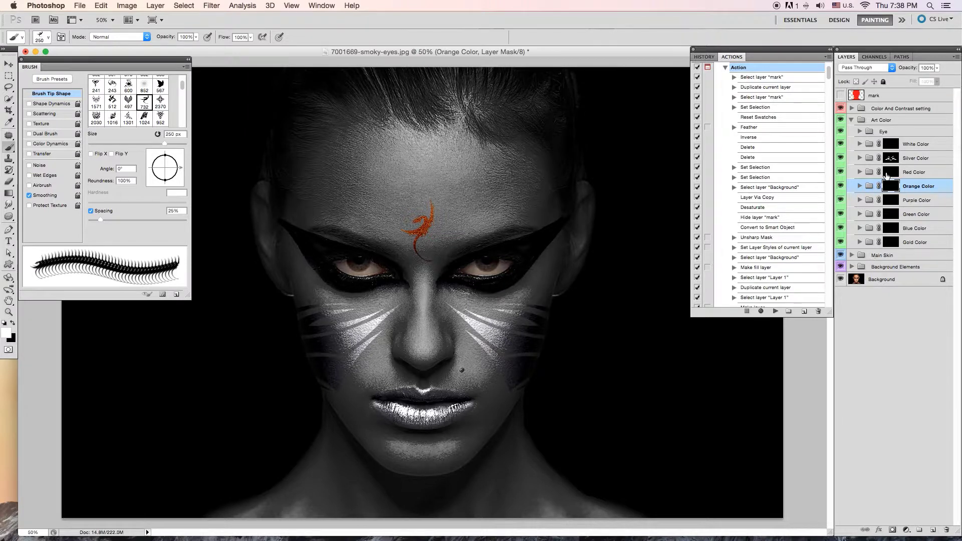
click(854, 122)
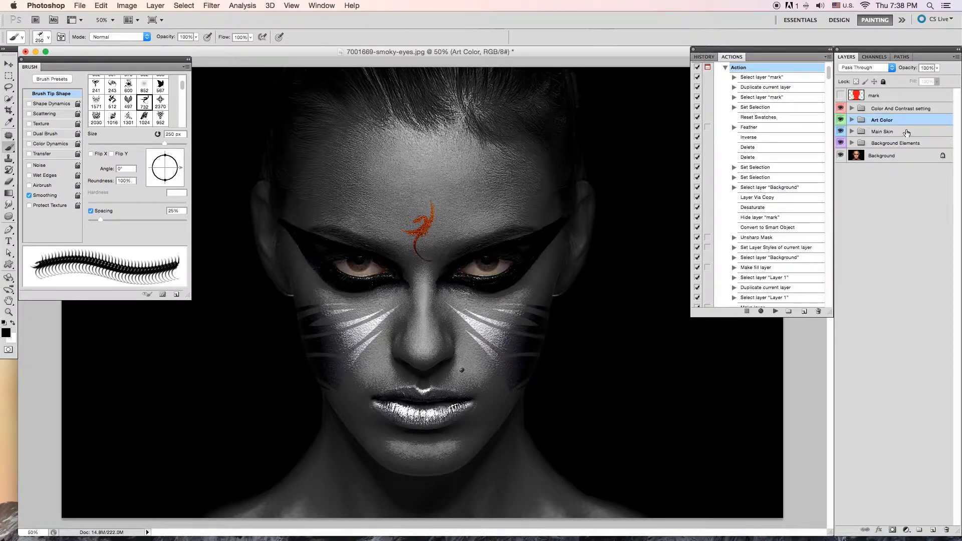
Lower Brightness/Contrast 2 brightness under Main Skin > Main Face Color Light to about -77.
click(898, 132)
click(852, 132)
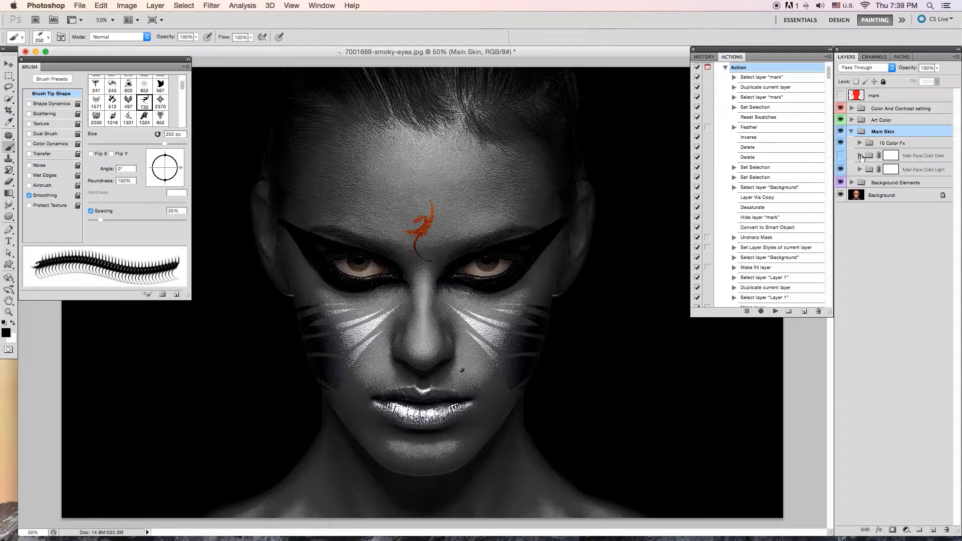
click(918, 167)
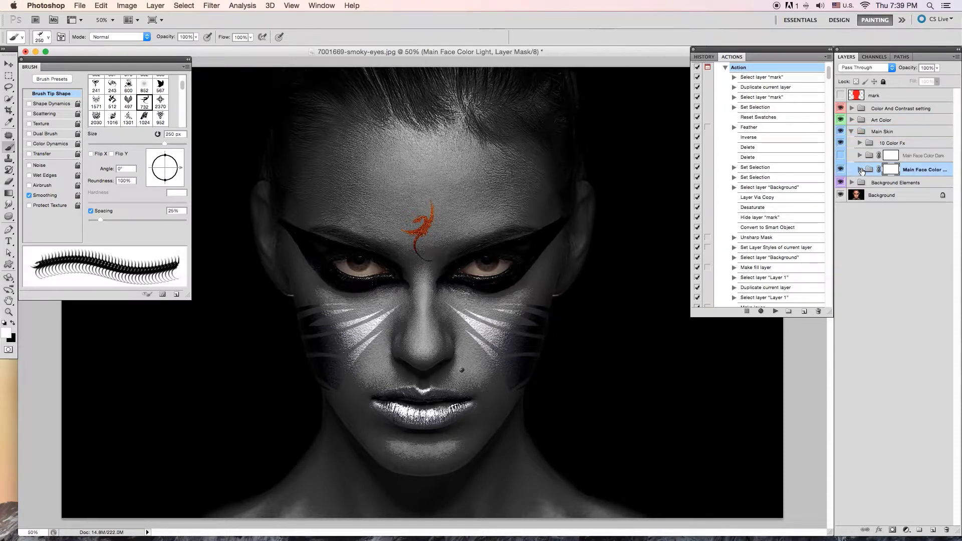
click(860, 169)
double_click(873, 183)
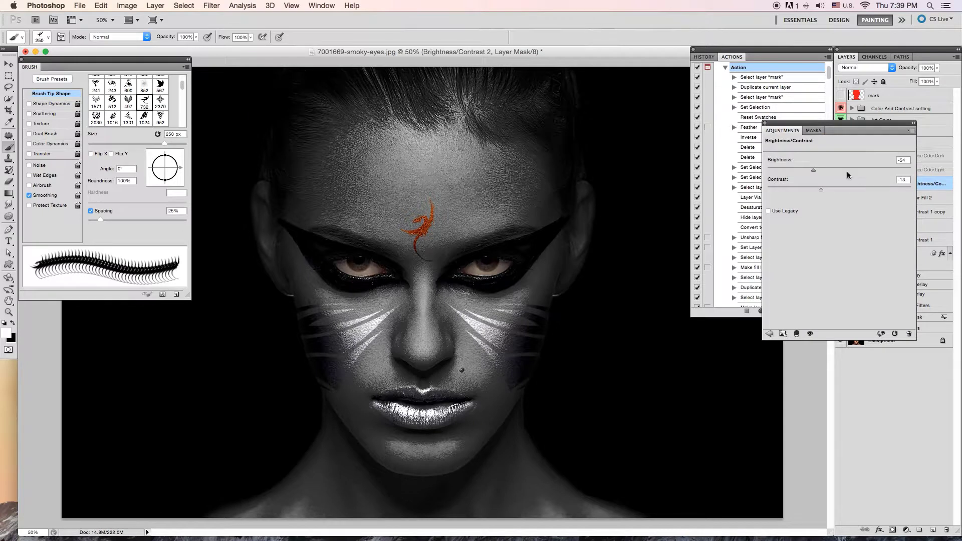
drag(815, 168, 797, 169)
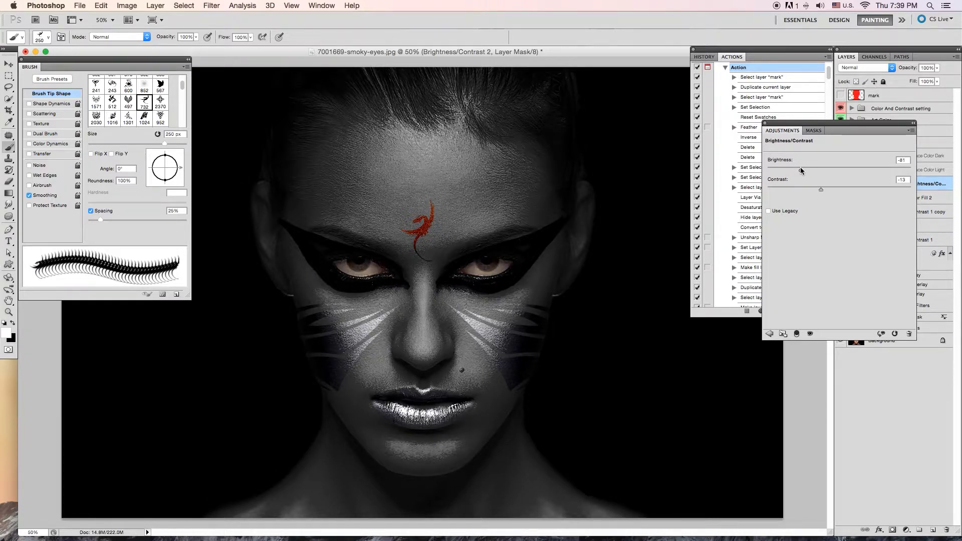
drag(801, 170, 802, 170)
click(764, 123)
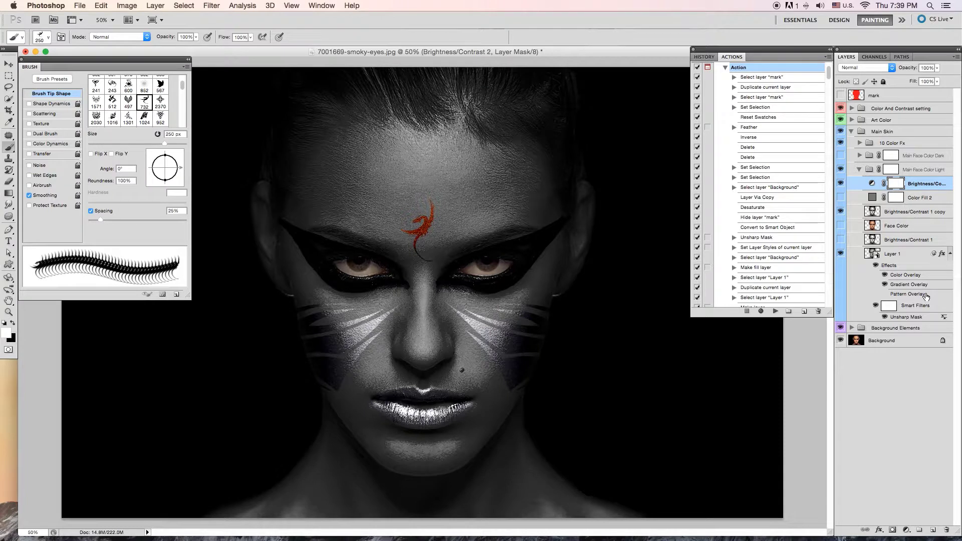
Set Layer 1's Color Overlay opacity to 90%.
double_click(908, 275)
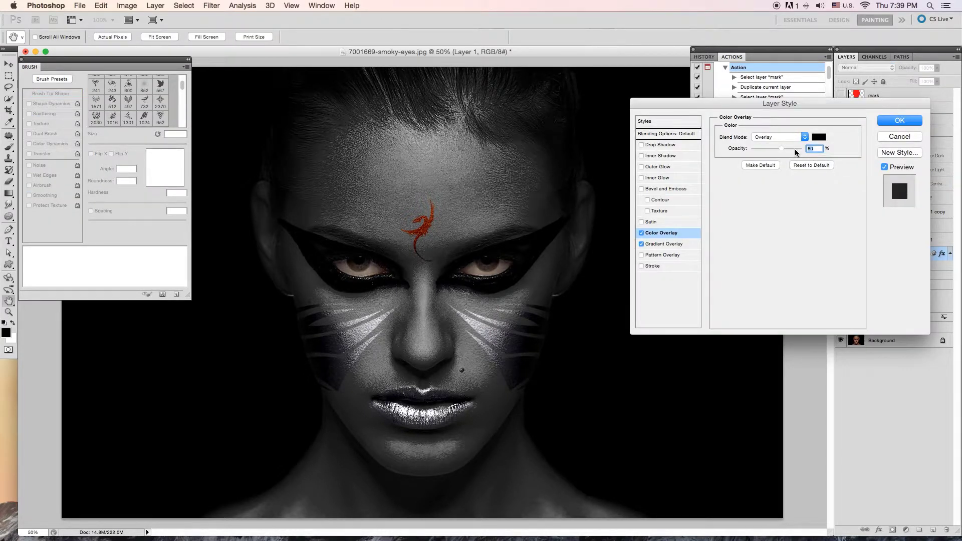
text(9)
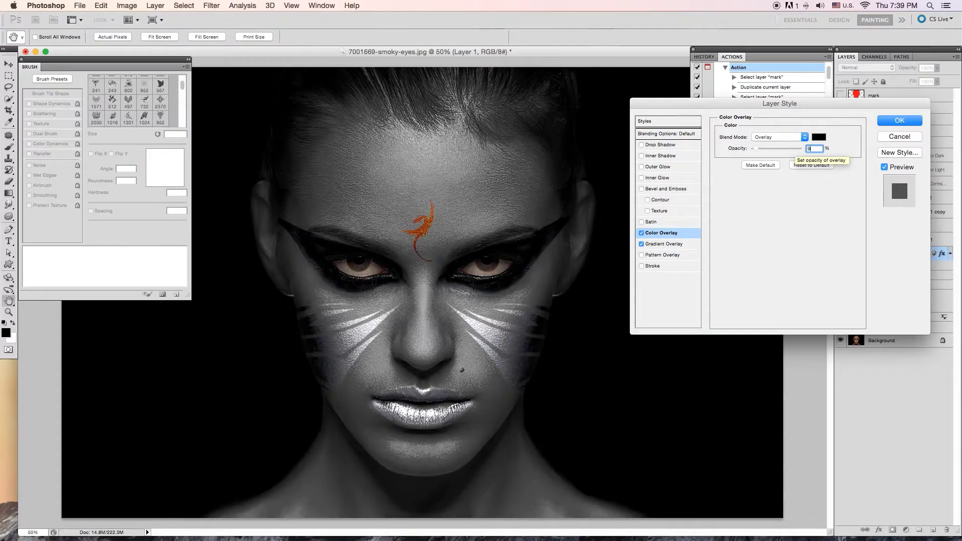
text(0)
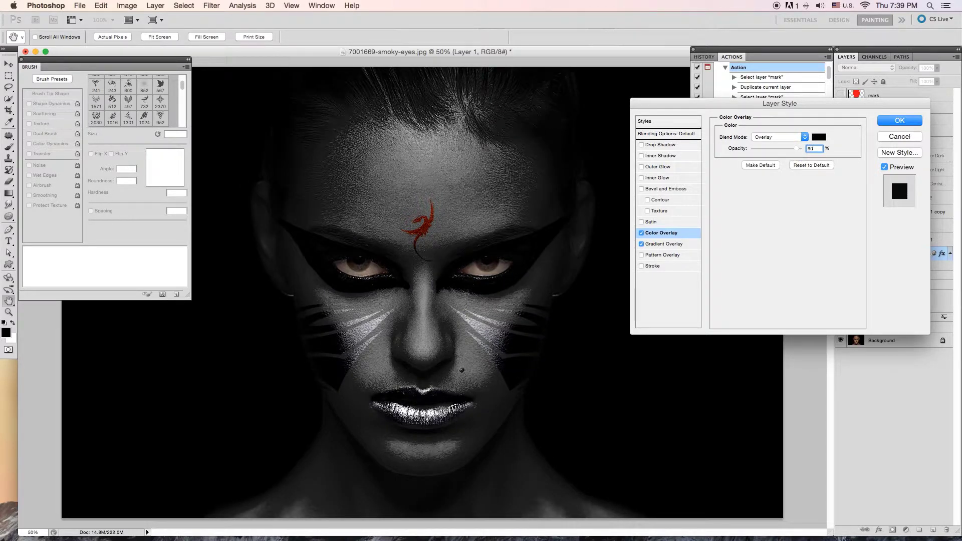
click(910, 122)
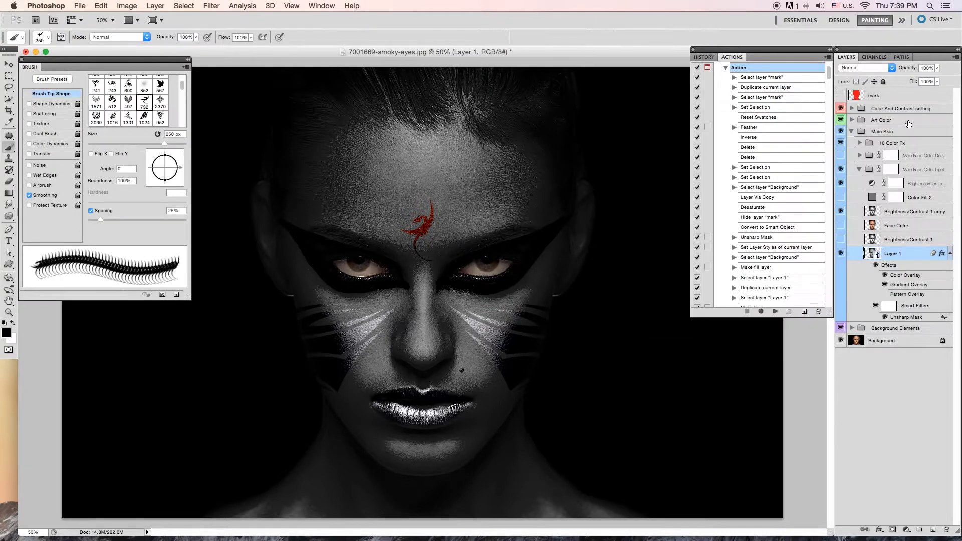
Close the Brush panel, collapse Main Skin and select the Color And Contrast group.
click(21, 59)
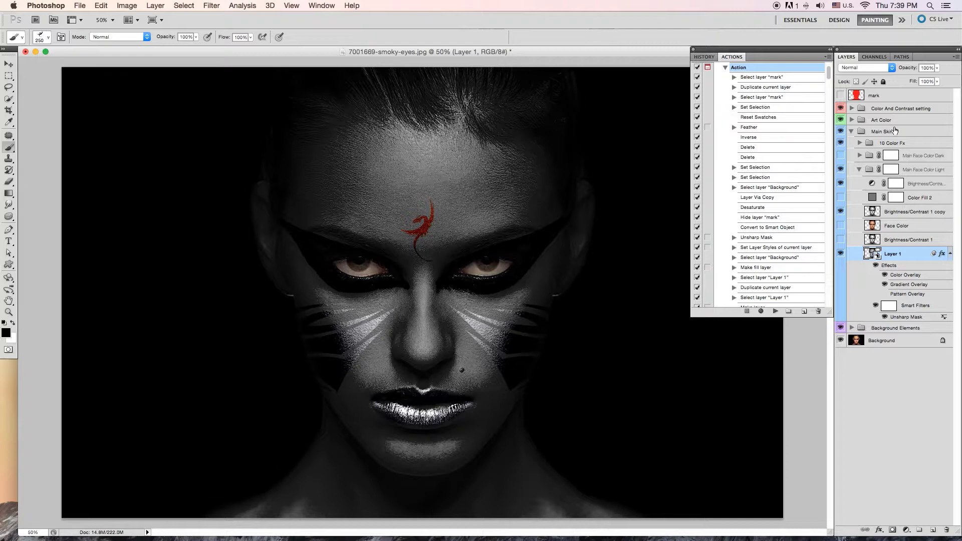
click(852, 132)
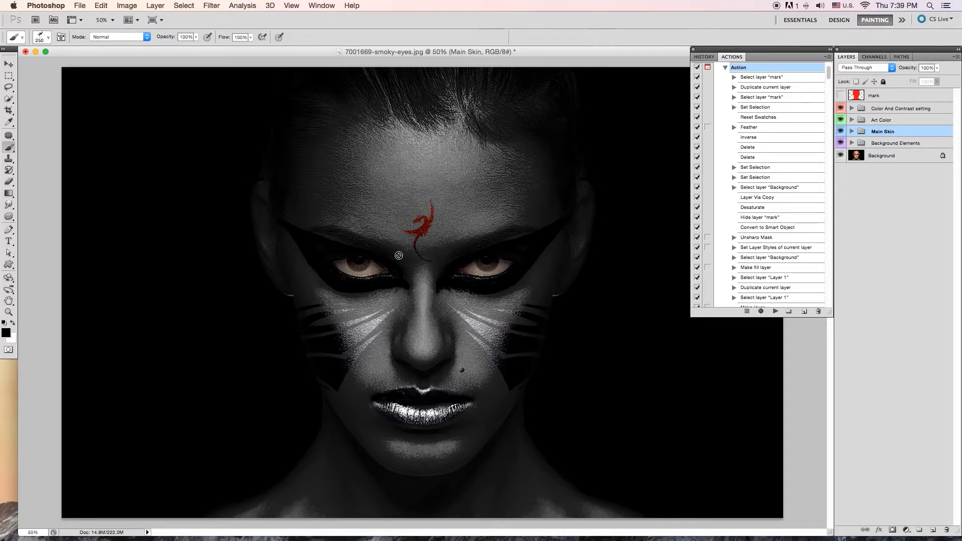
click(900, 113)
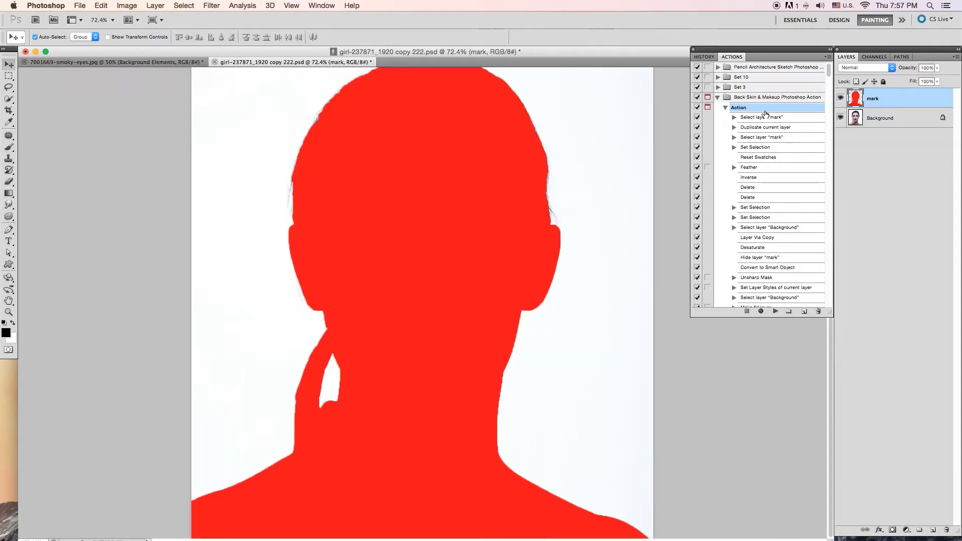
Play the Back Skin & Makeup action and stop at its eye-painting prompt.
click(725, 108)
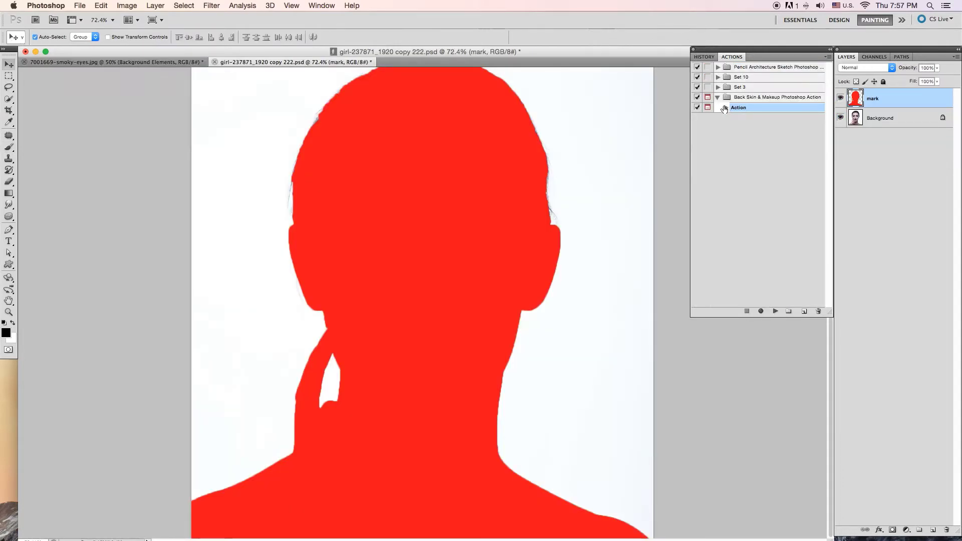
click(725, 108)
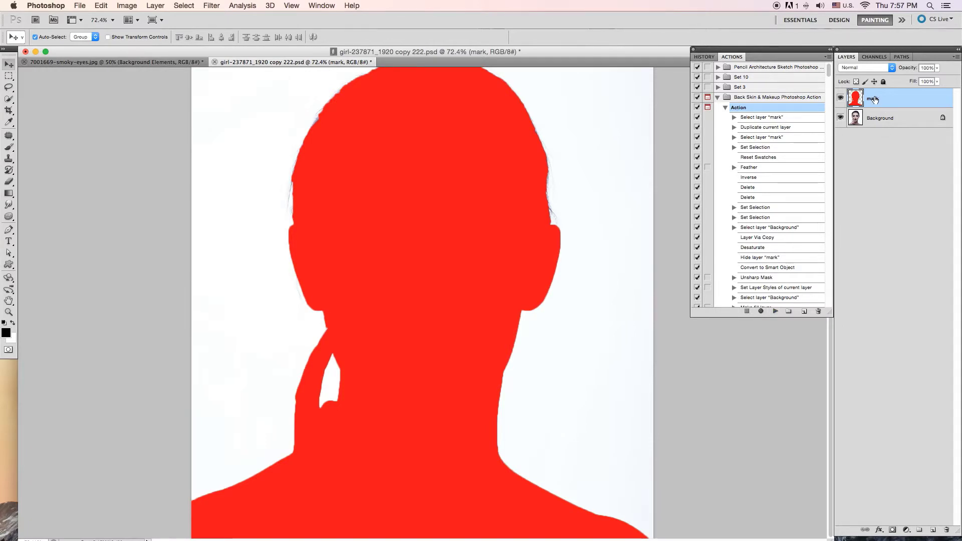
click(775, 311)
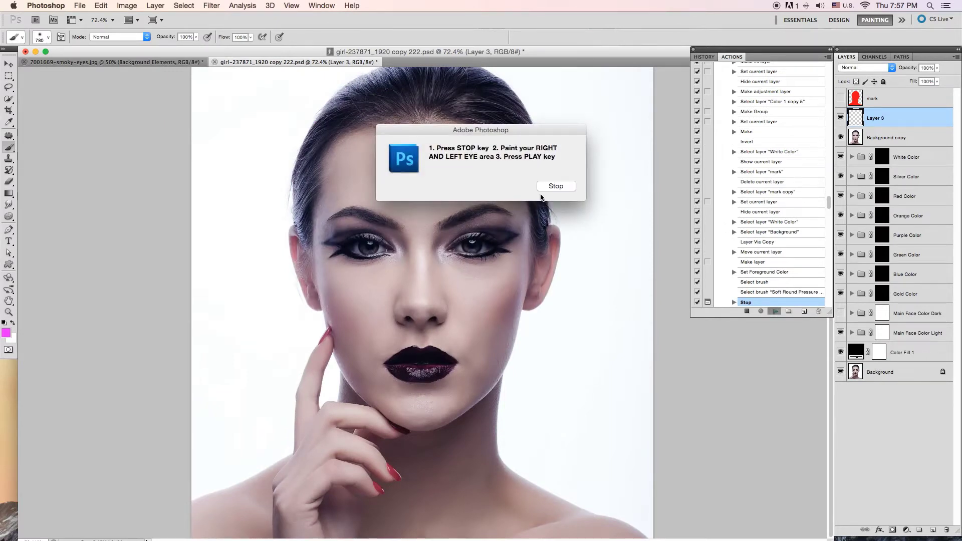
click(557, 187)
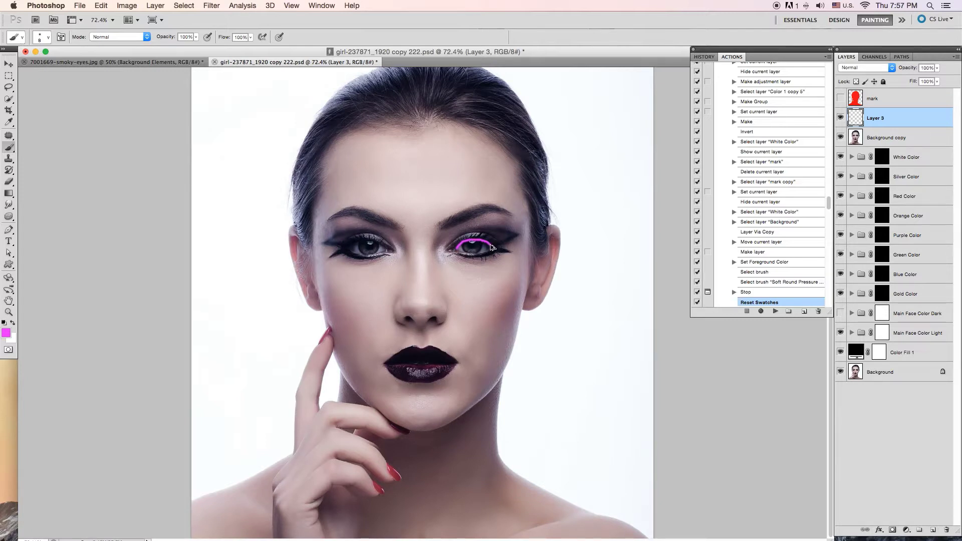
key(ctrl+z)
Paint both eyes solid magenta.
drag(472, 251, 490, 247)
mouse_move(480, 243)
mouse_down()
mouse_move(457, 248)
mouse_move(475, 248)
mouse_up()
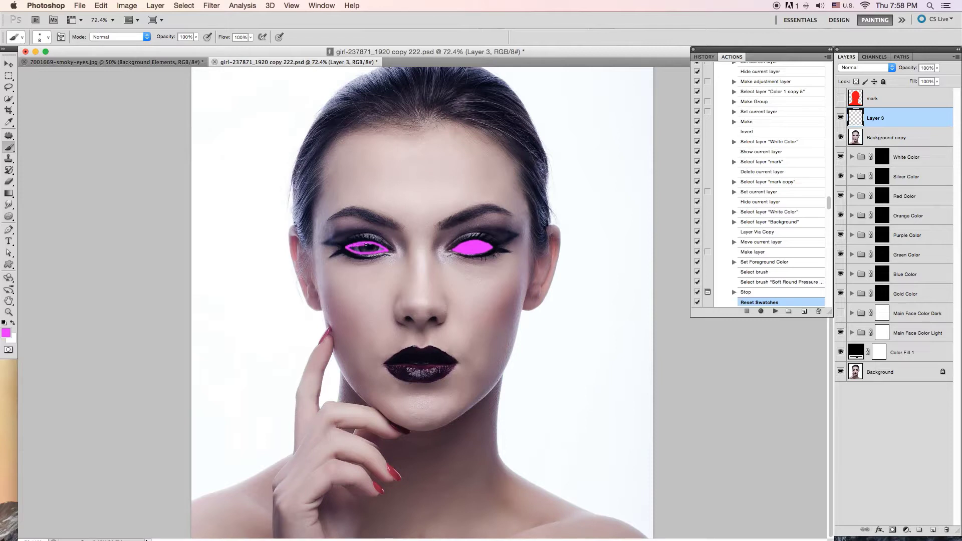
drag(380, 250, 358, 246)
drag(363, 249, 376, 249)
click(776, 311)
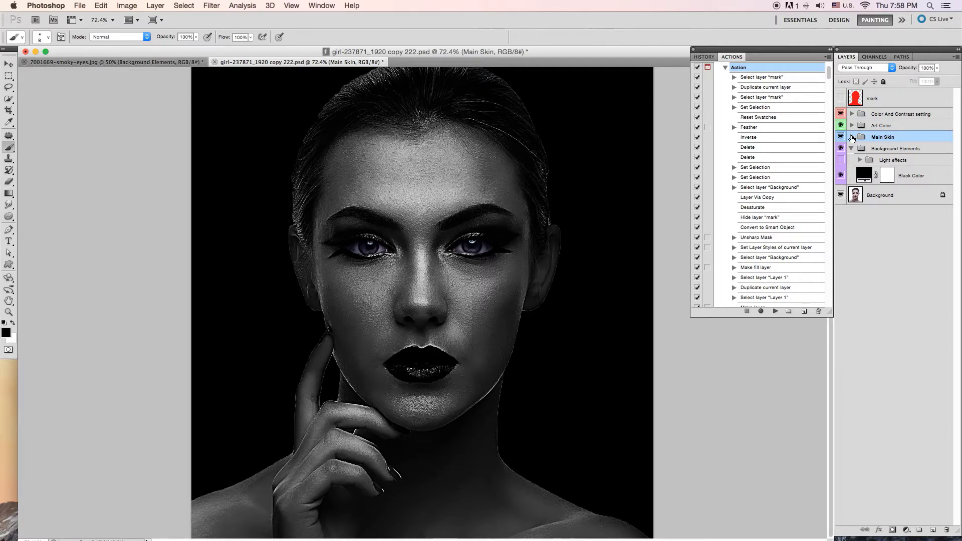
click(851, 149)
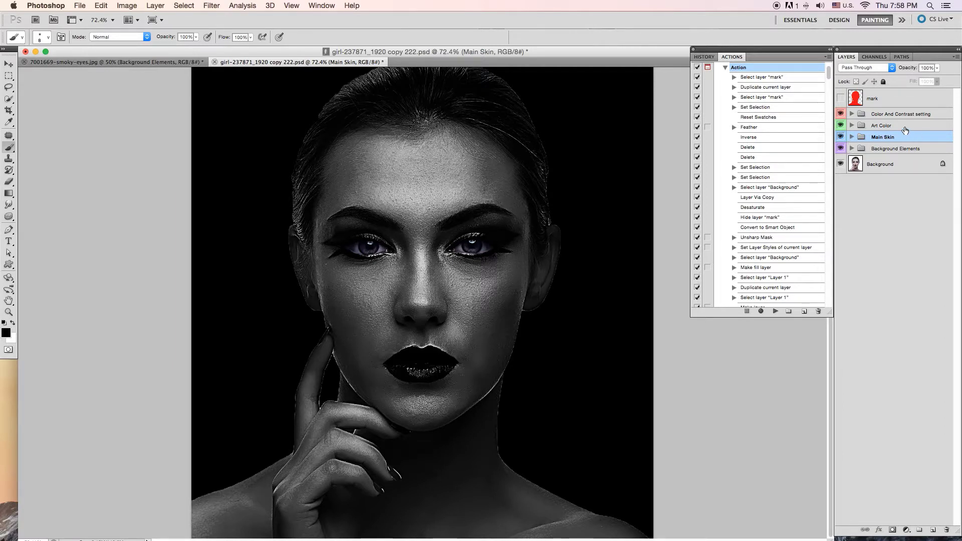
click(883, 125)
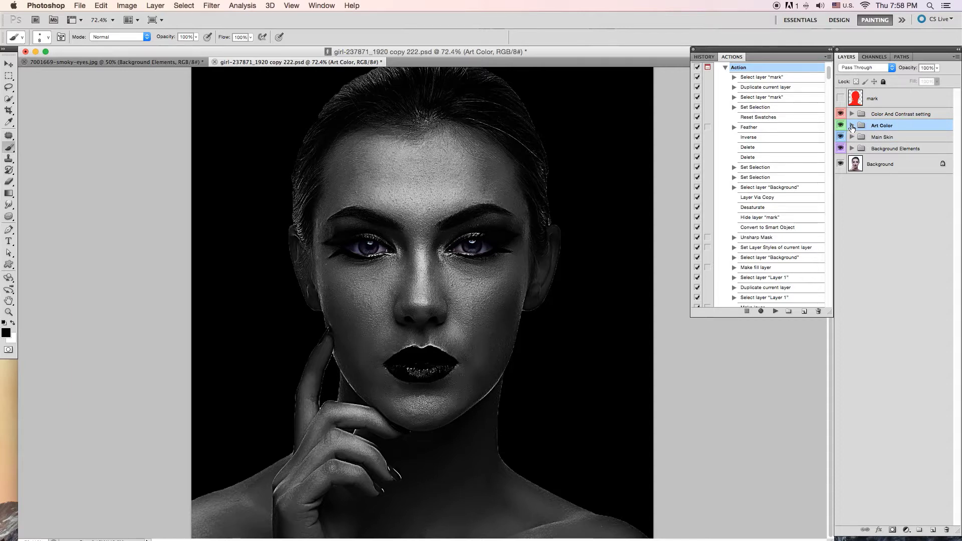
click(852, 126)
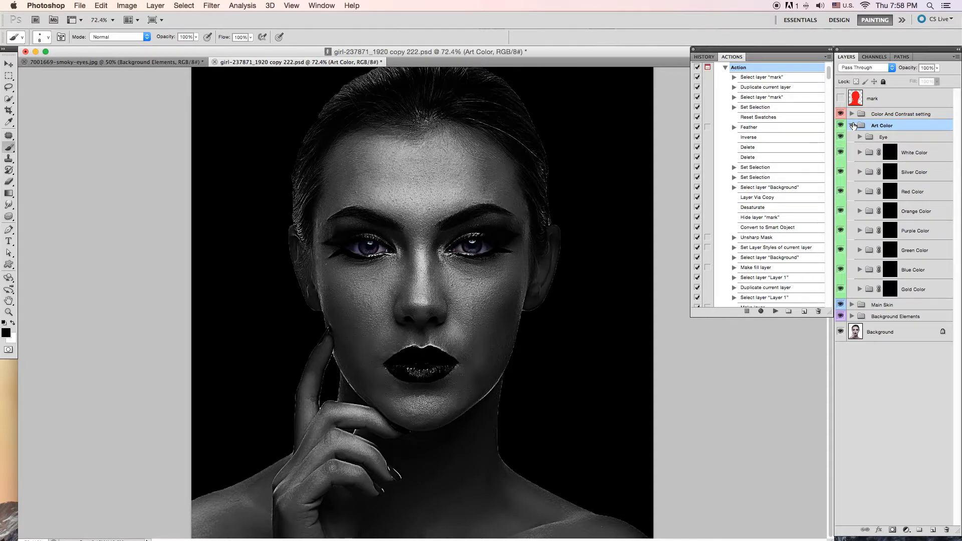
click(897, 157)
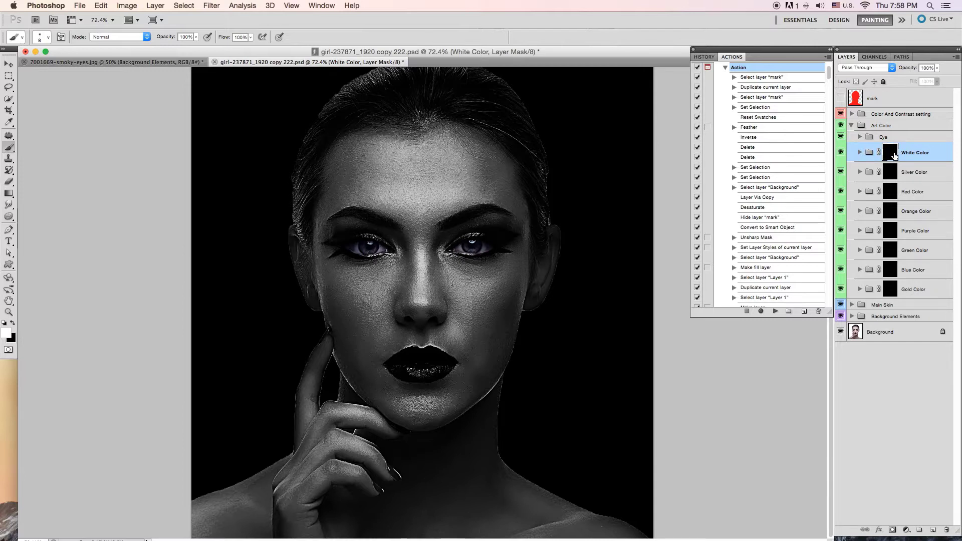
click(917, 290)
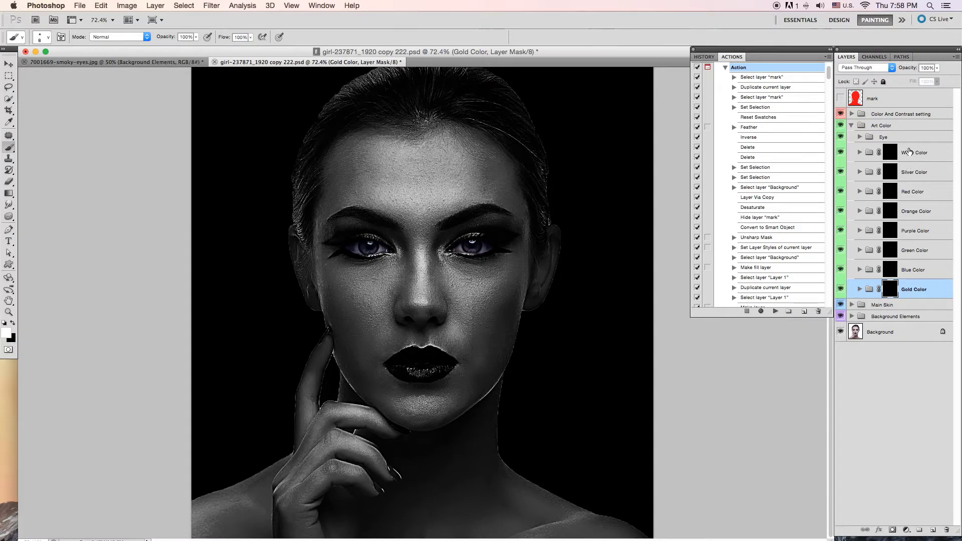
click(911, 269)
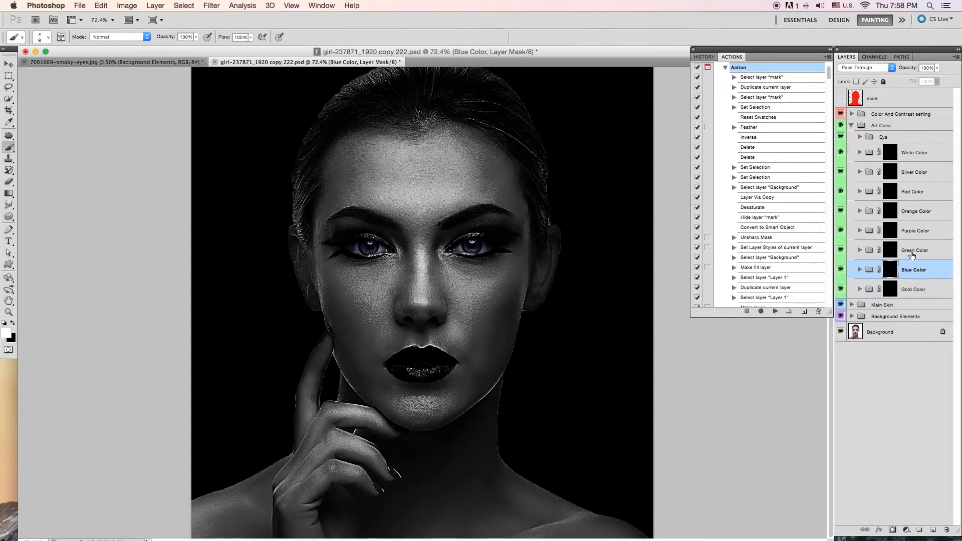
click(909, 289)
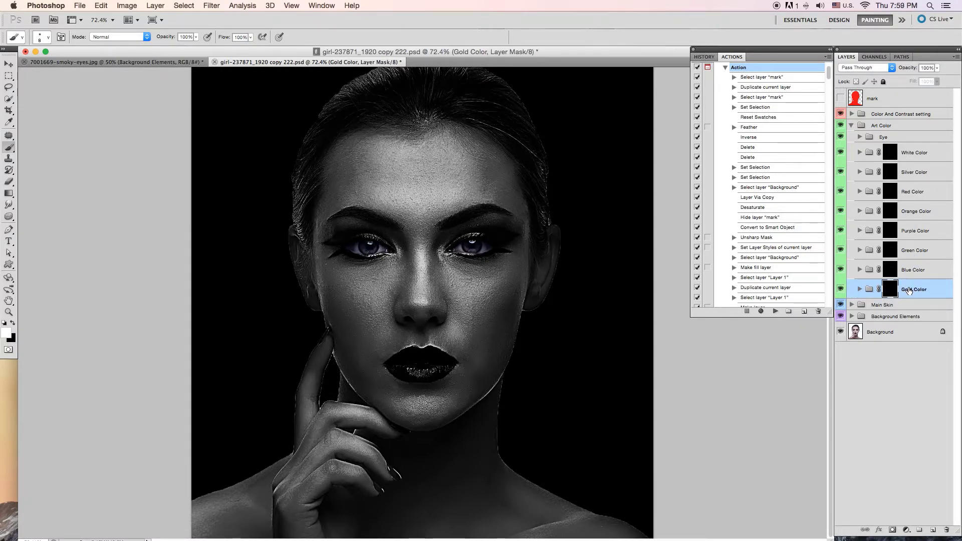
click(133, 6)
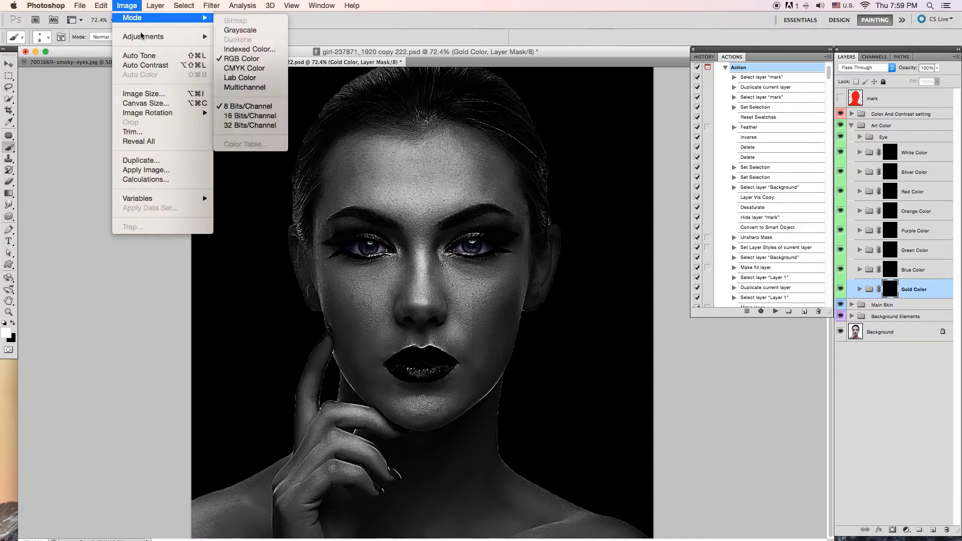
mouse_move(143, 36)
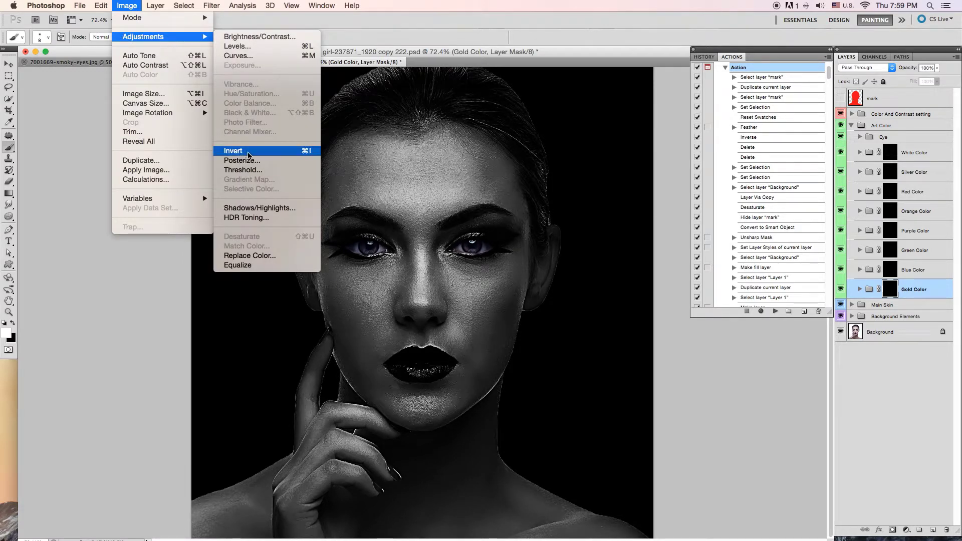
click(249, 151)
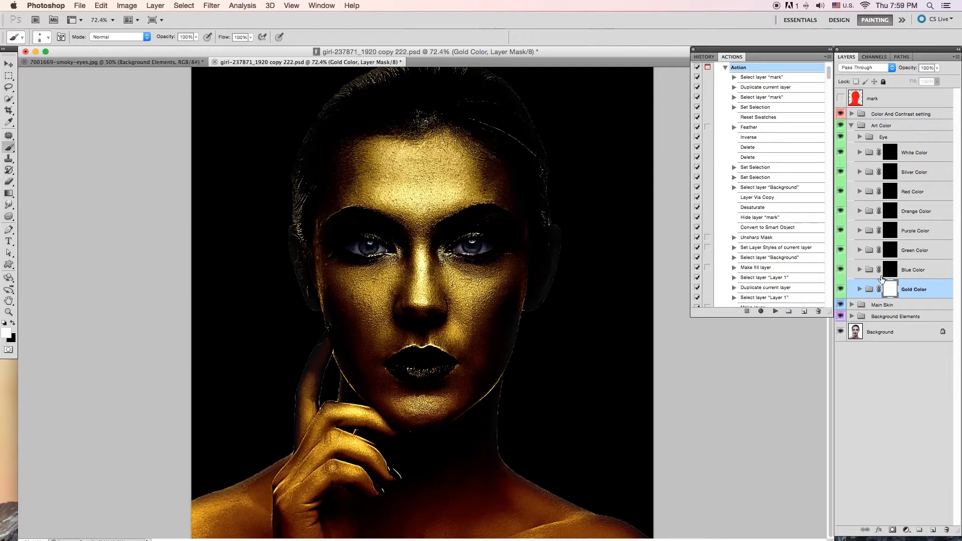
click(902, 266)
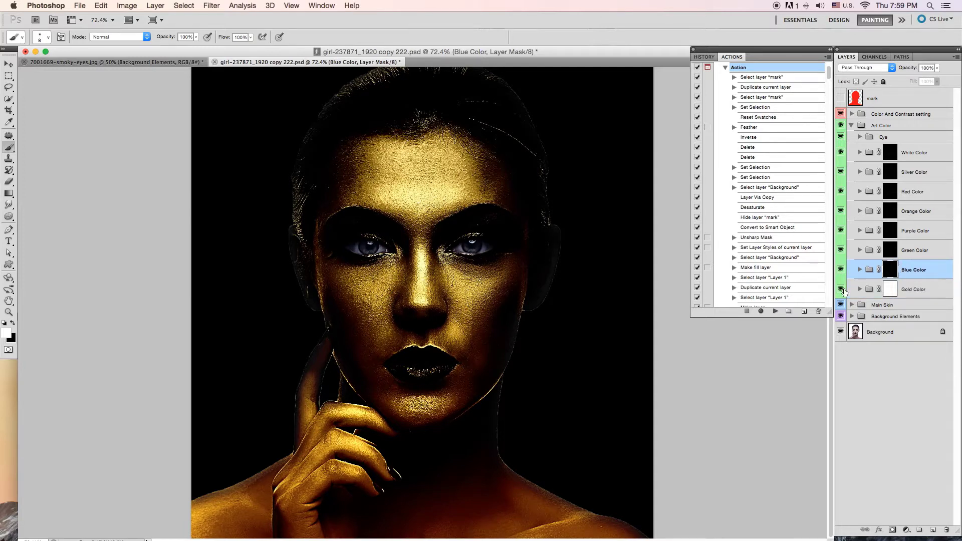
click(841, 288)
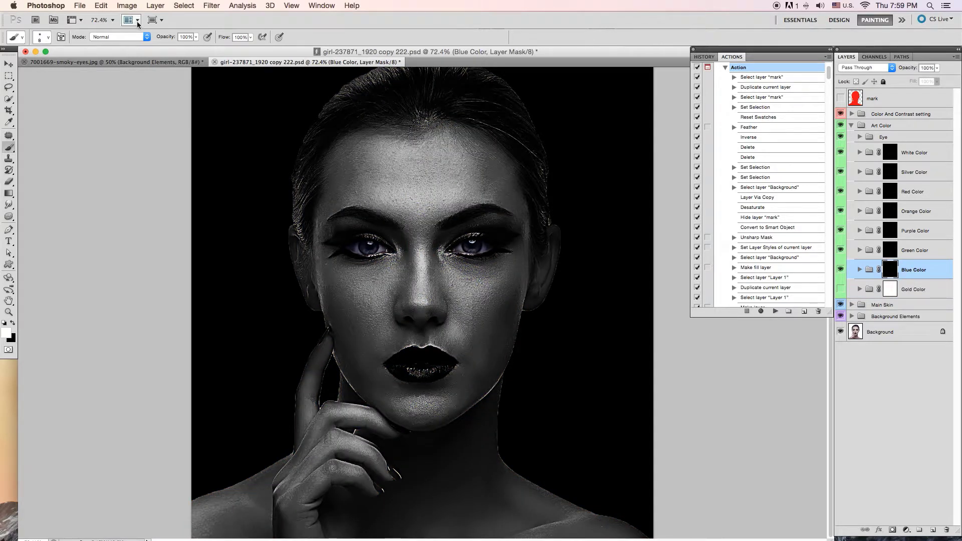
click(132, 6)
mouse_move(143, 36)
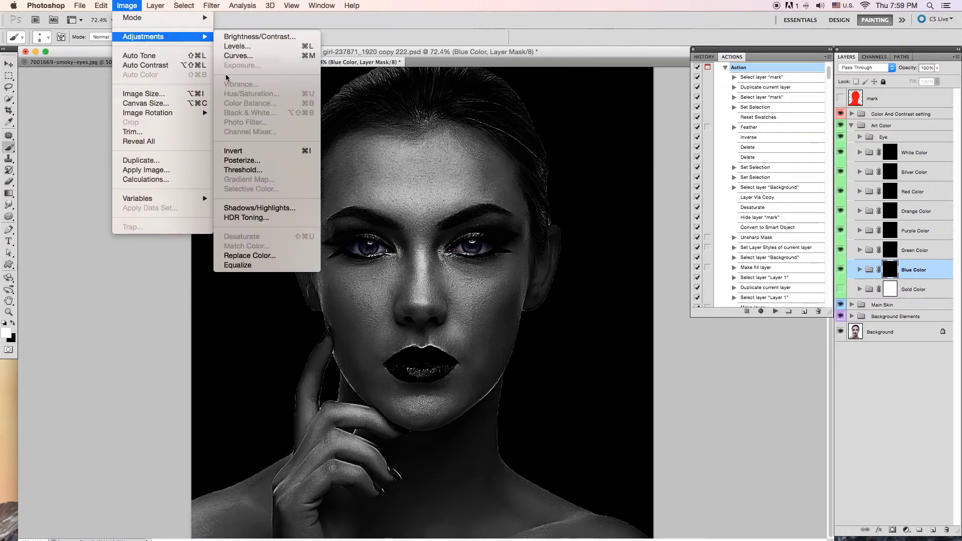
click(243, 151)
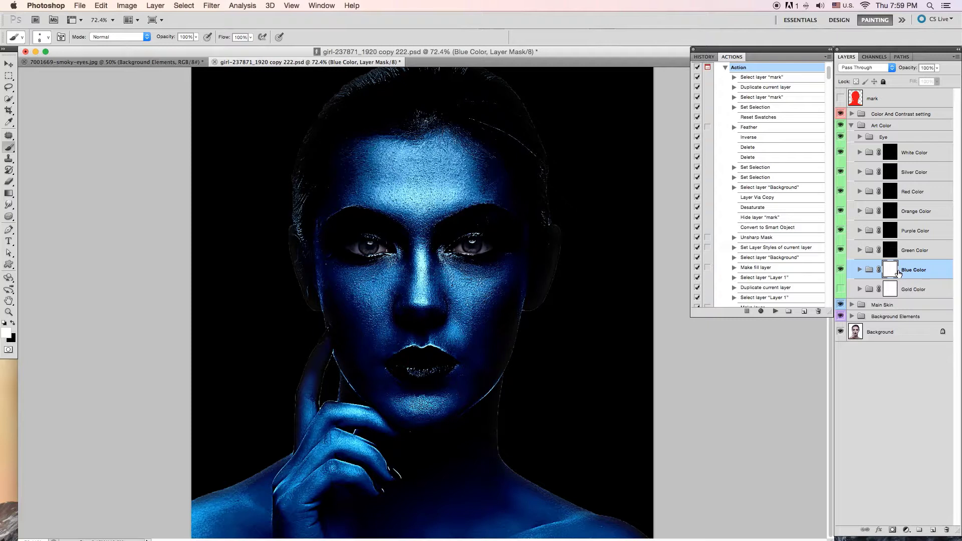
click(120, 6)
mouse_move(143, 36)
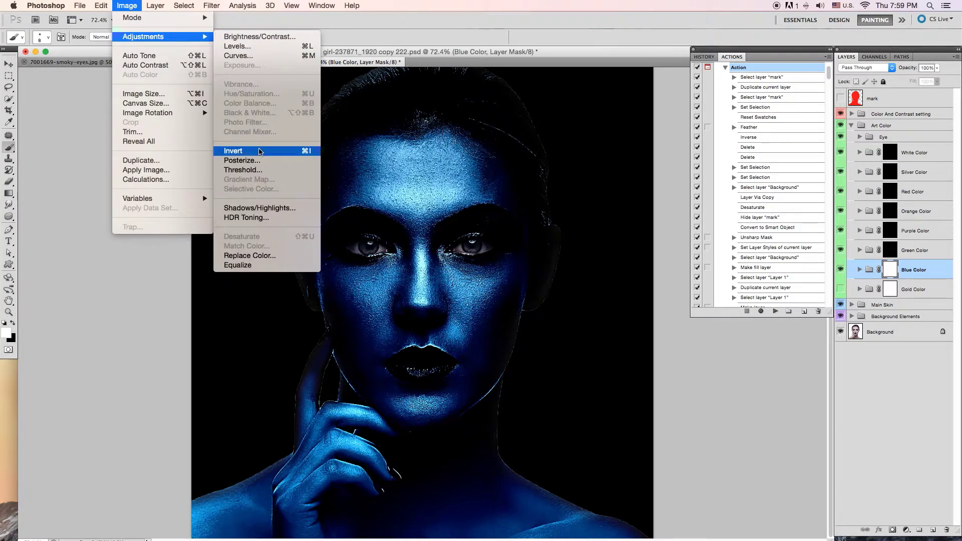
click(259, 151)
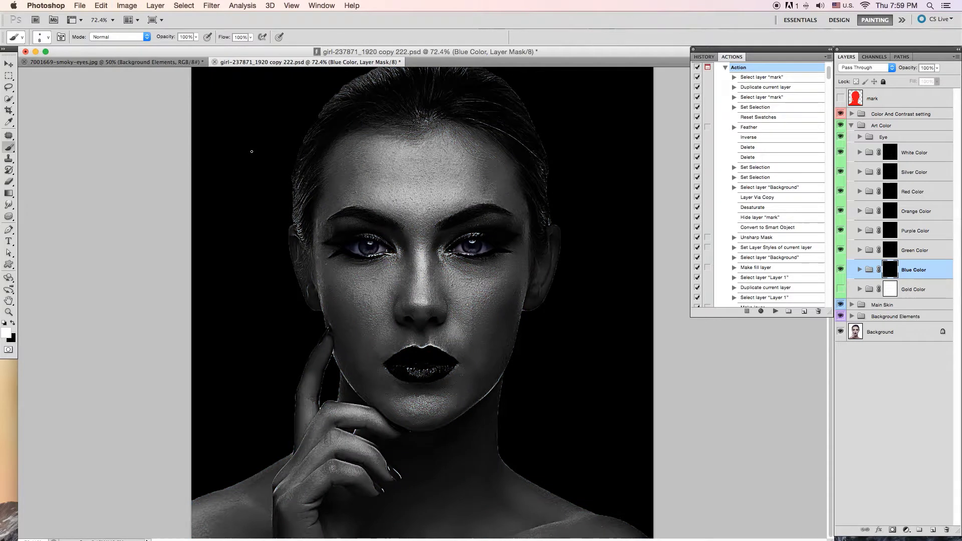
click(889, 287)
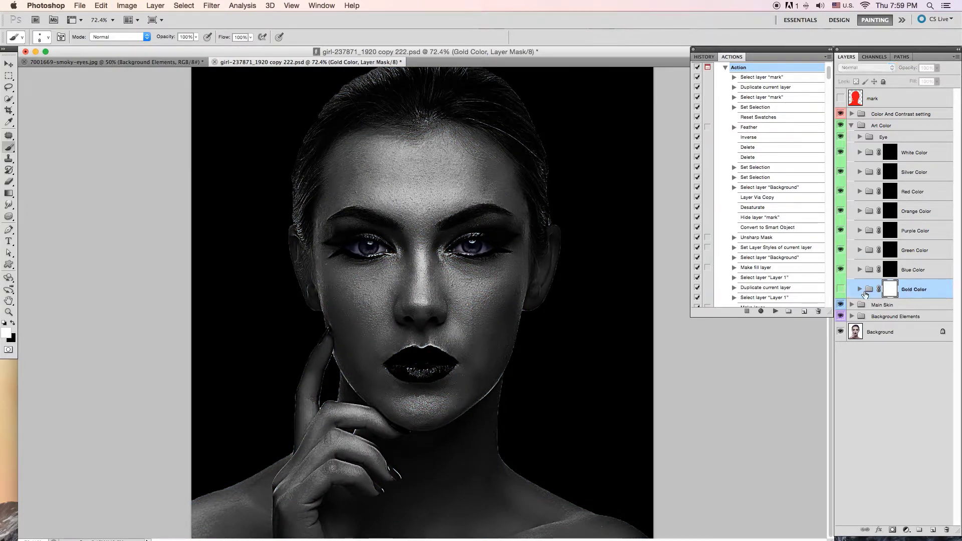
click(841, 289)
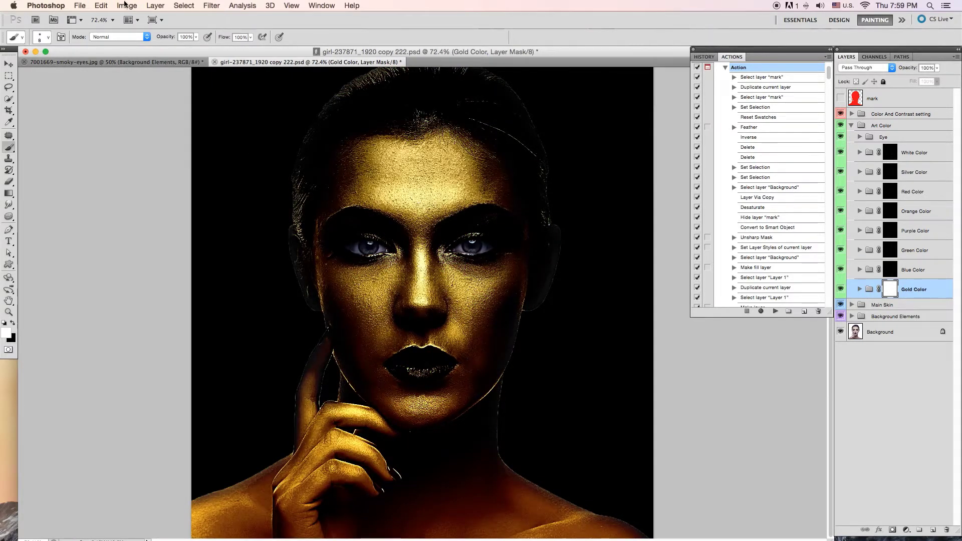
click(125, 5)
mouse_move(143, 36)
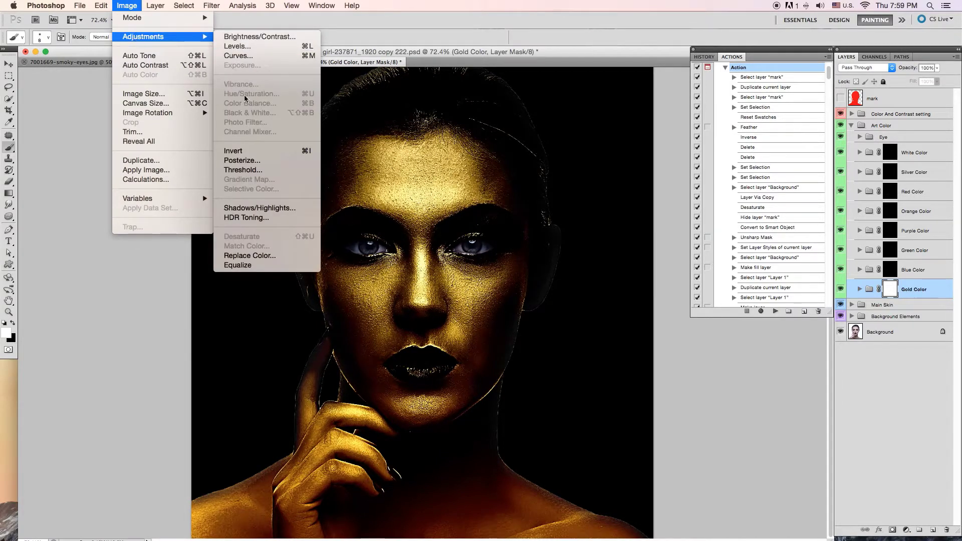
click(245, 150)
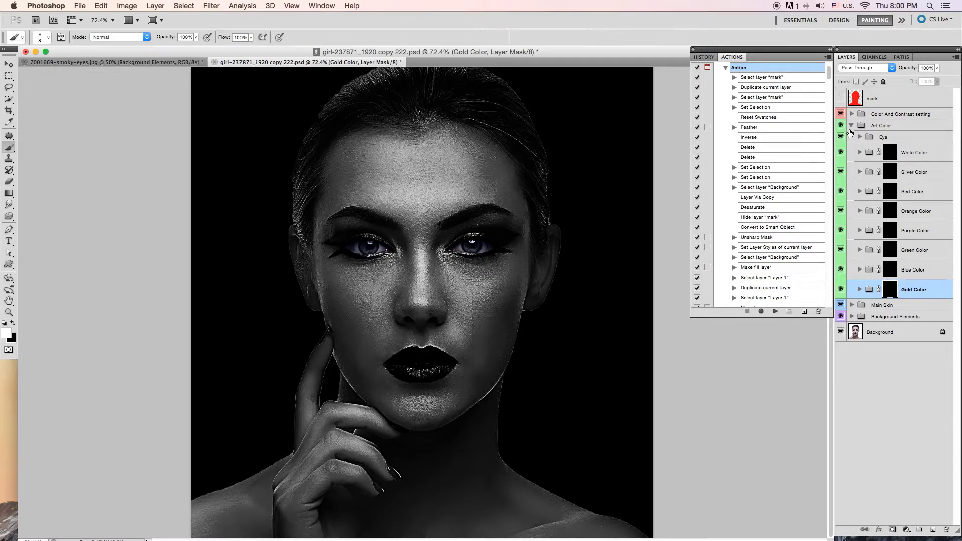
Expand Art Color and target the White Color layer mask.
click(852, 126)
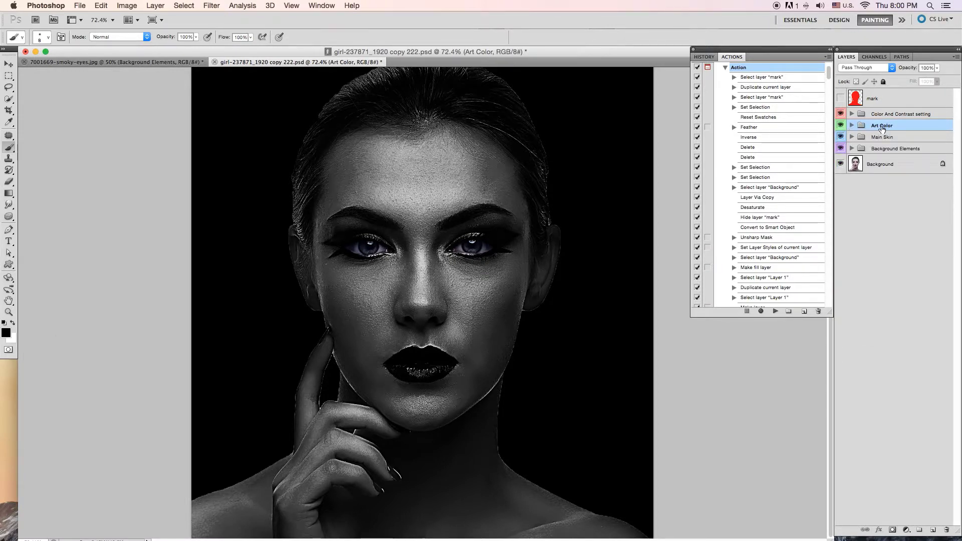
click(852, 126)
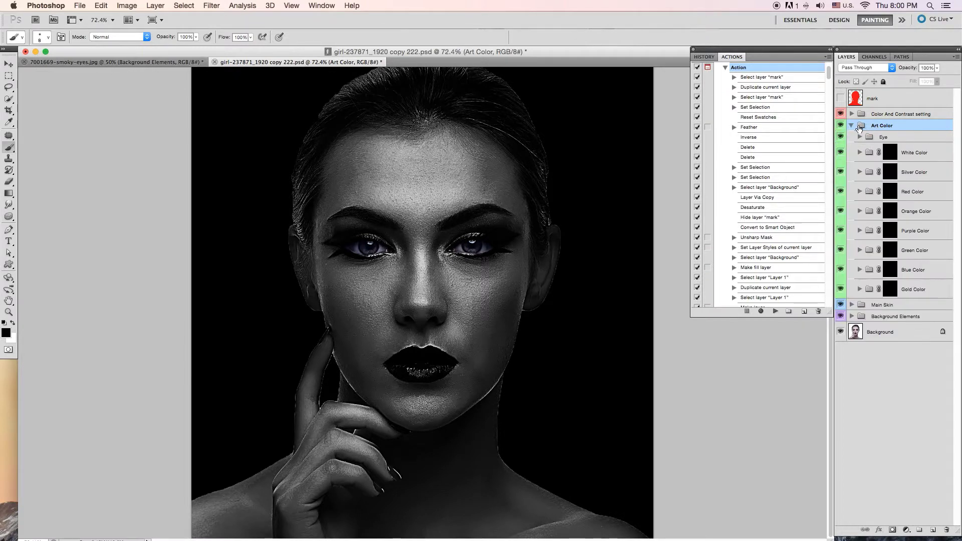
click(928, 153)
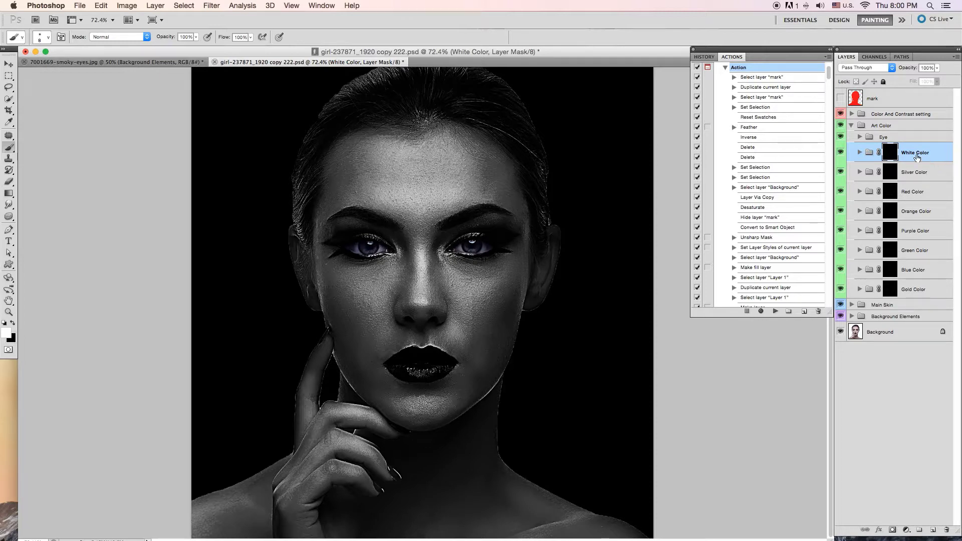
Stamp the 1208 splash brush at 813 px over the left half of the face.
click(47, 37)
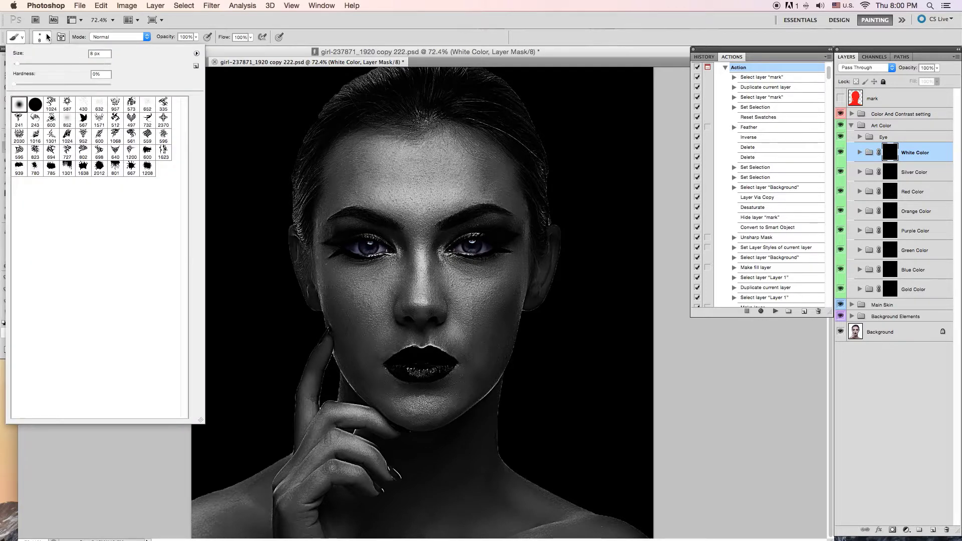
click(148, 169)
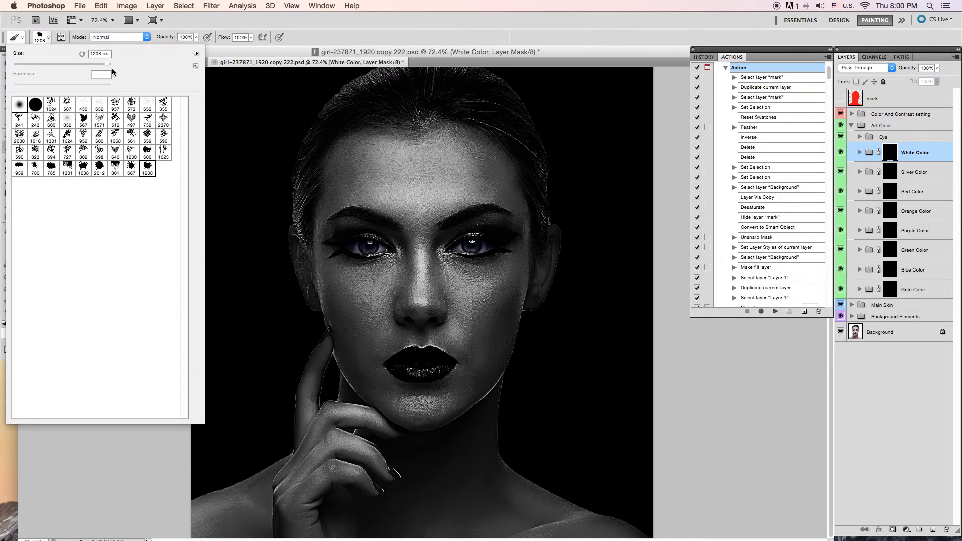
drag(105, 63, 104, 63)
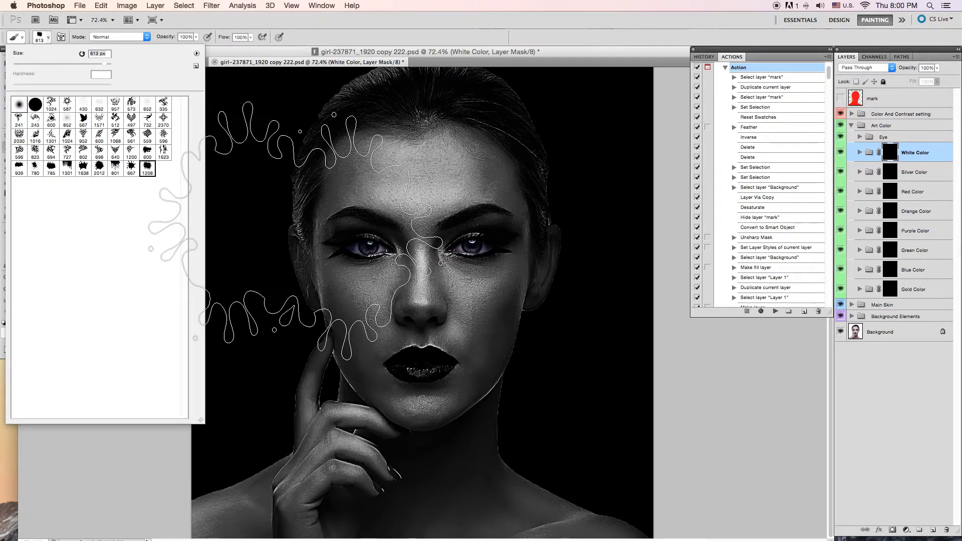
click(296, 230)
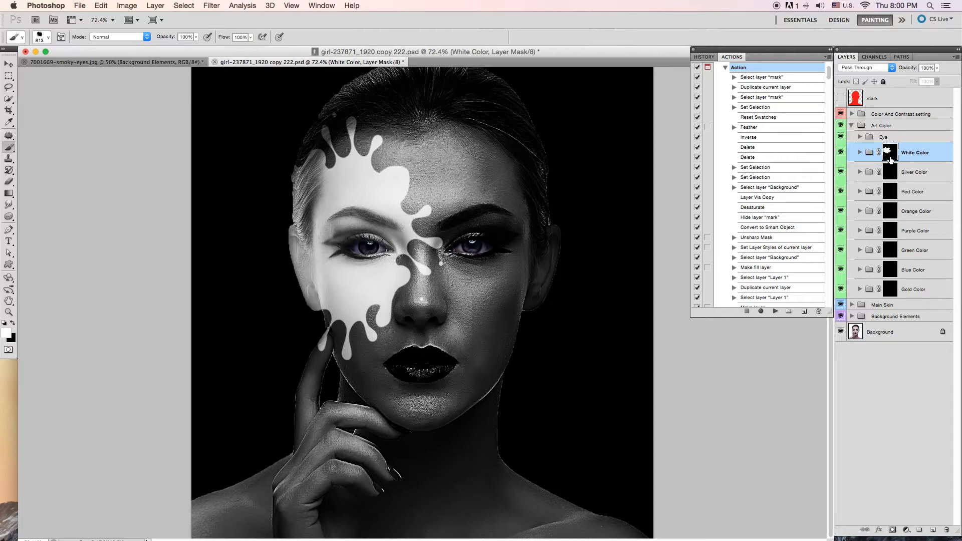
click(50, 38)
click(35, 105)
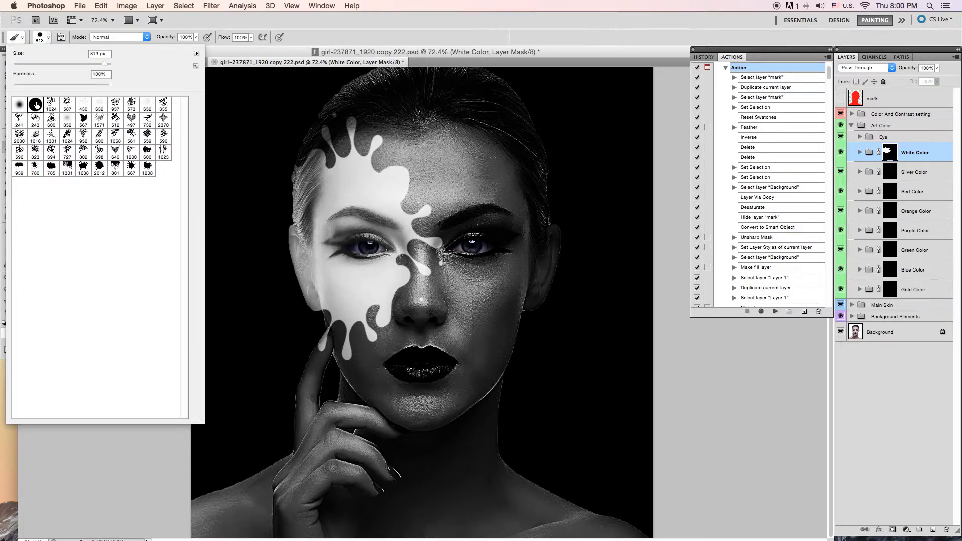
Shrink the brush to a tiny size and dot red on the face via the Red Color mask.
drag(104, 64, 30, 65)
text(20)
key(BackSpace)
key(BackSpace)
text(1)
click(888, 197)
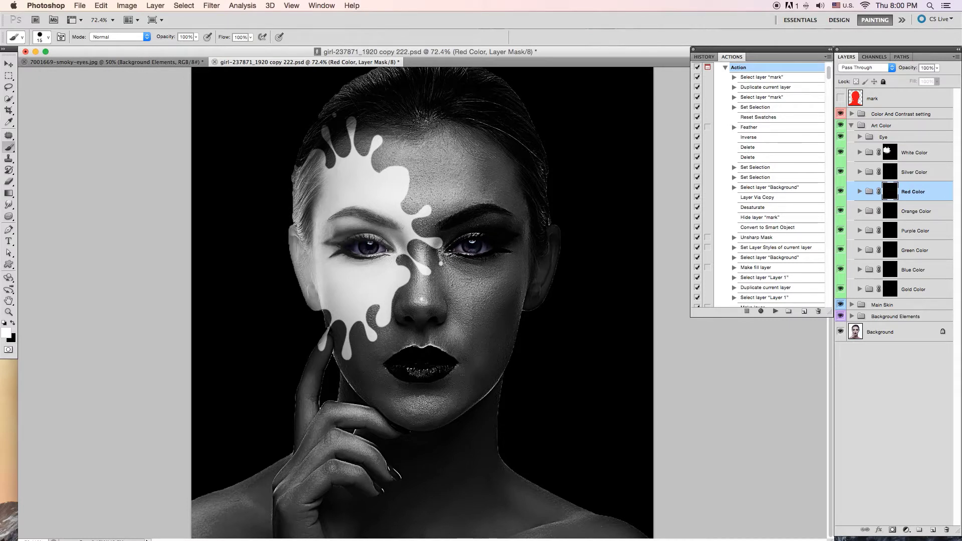
click(415, 248)
click(394, 338)
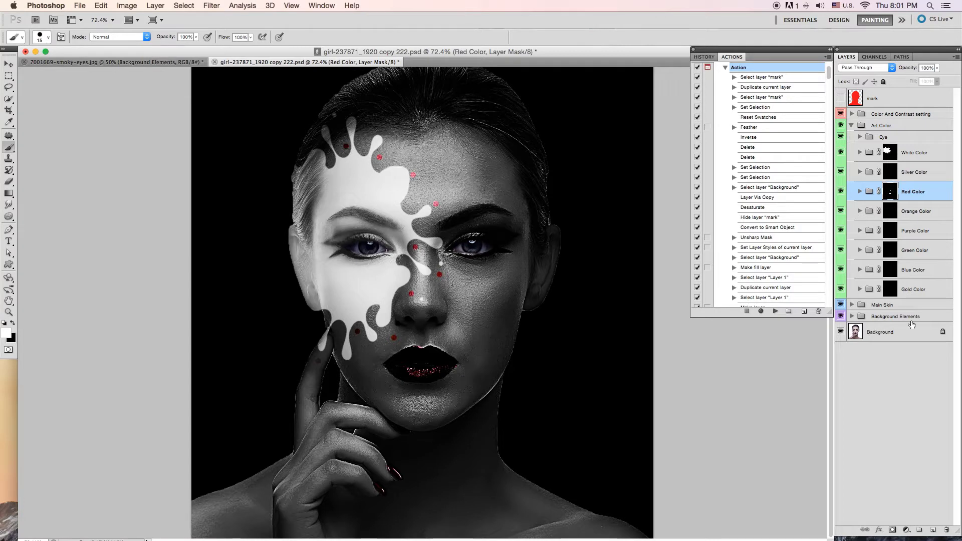
Expand Background Elements and make the Light effects layer visible.
click(883, 315)
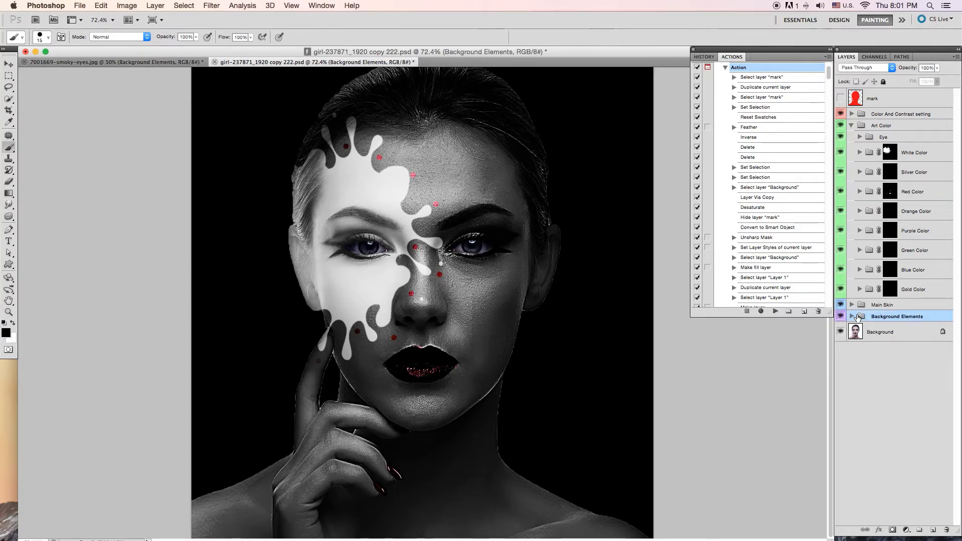
click(853, 316)
click(897, 328)
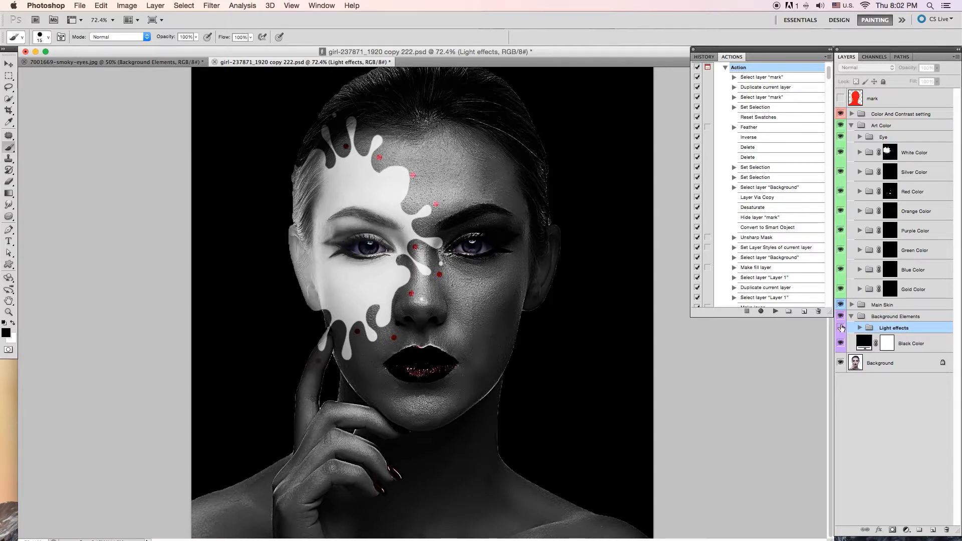
click(900, 317)
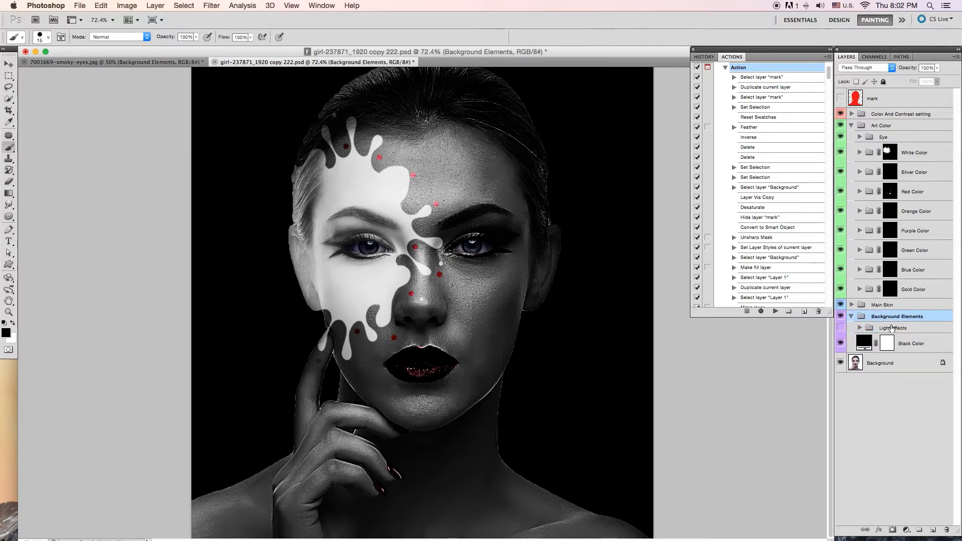
click(915, 330)
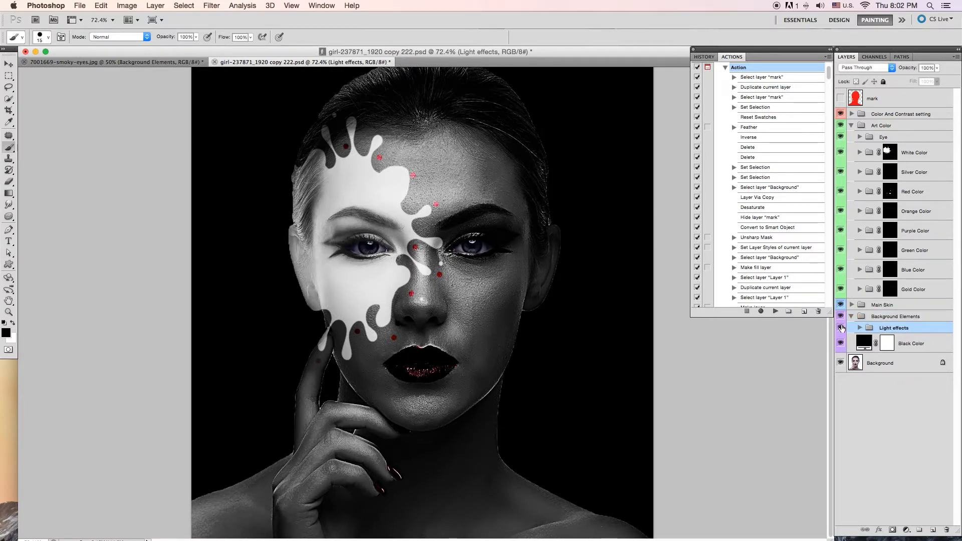
click(841, 327)
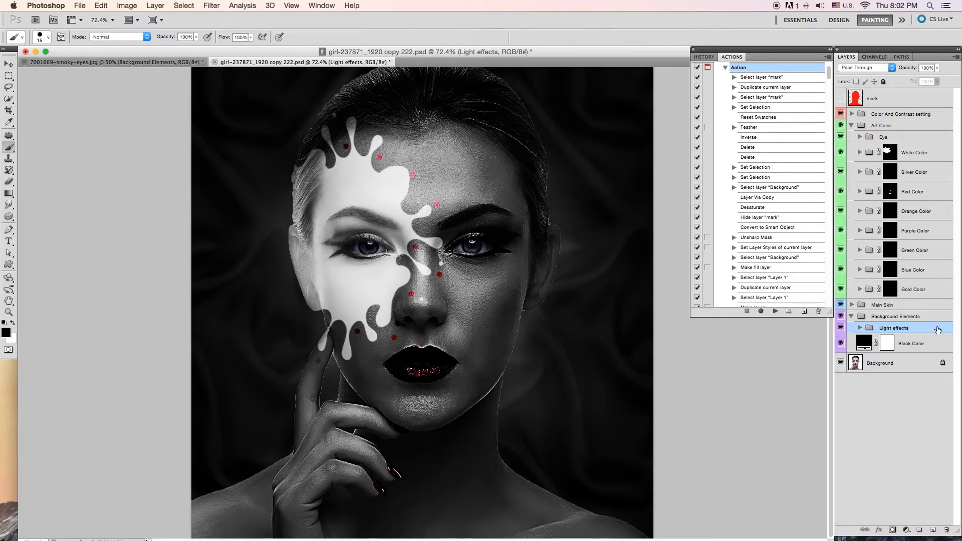
Lower Light effects opacity to 83% and collapse Background Elements.
click(937, 69)
drag(939, 79, 930, 79)
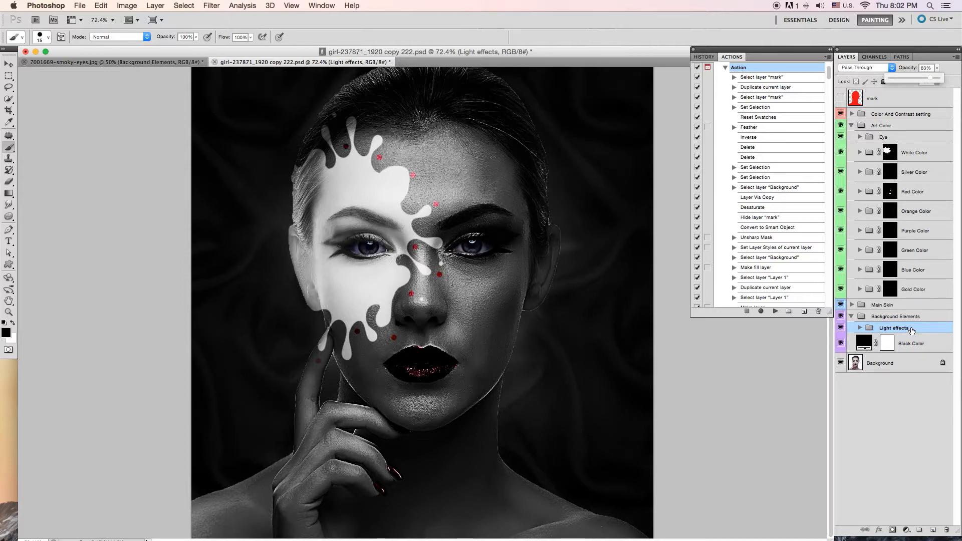
click(852, 316)
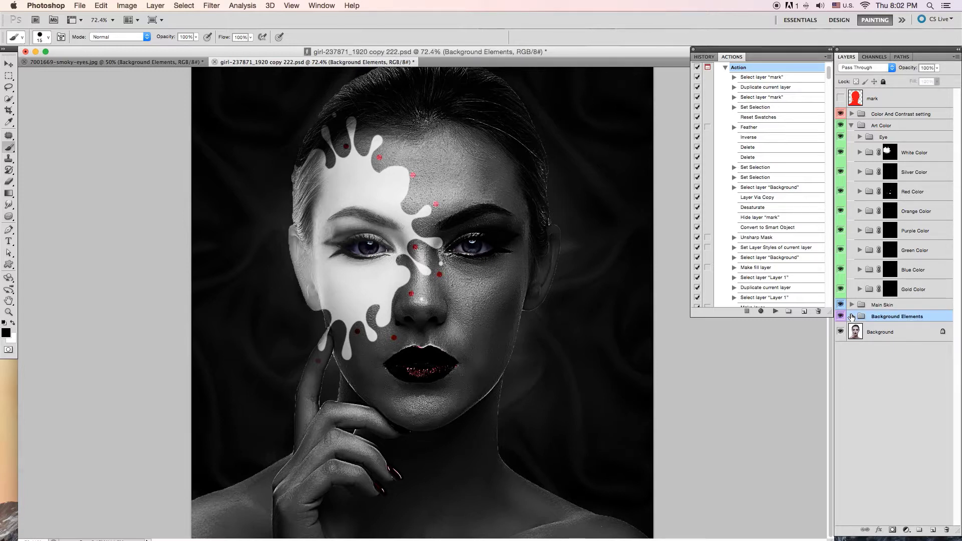
On the White Color mask, enlarge the brush to 60 px and paint out the white splash in black.
click(888, 151)
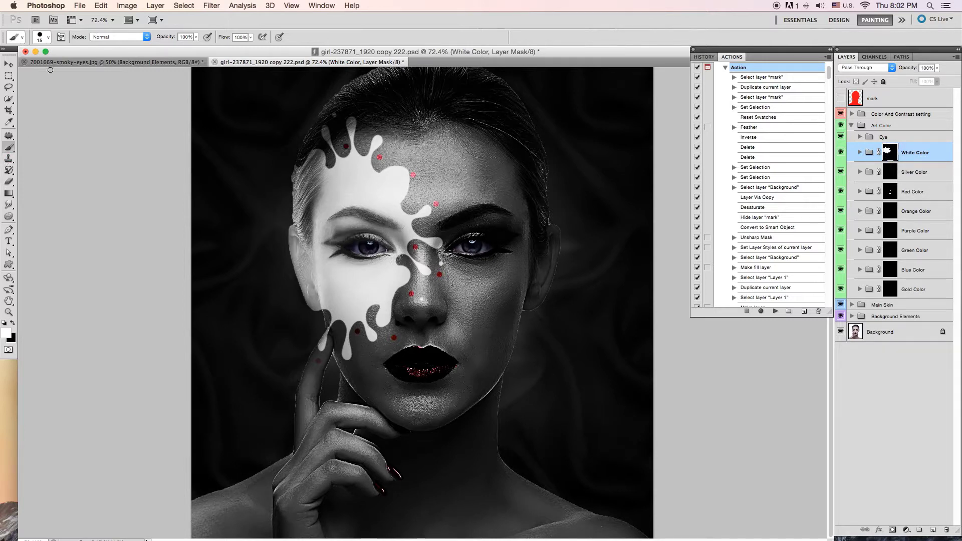
key(bracketright)
key(bracketright)
key(bracketright)
key(bracketright)
key(bracketright)
key(bracketright)
key(bracketright)
key(bracketright)
key(bracketright)
key(bracketright)
key(bracketright)
key(bracketright)
click(14, 326)
mouse_move(443, 283)
mouse_down()
mouse_move(386, 300)
mouse_move(361, 200)
mouse_move(321, 310)
mouse_move(322, 290)
mouse_move(436, 226)
mouse_move(391, 231)
mouse_move(373, 165)
mouse_up()
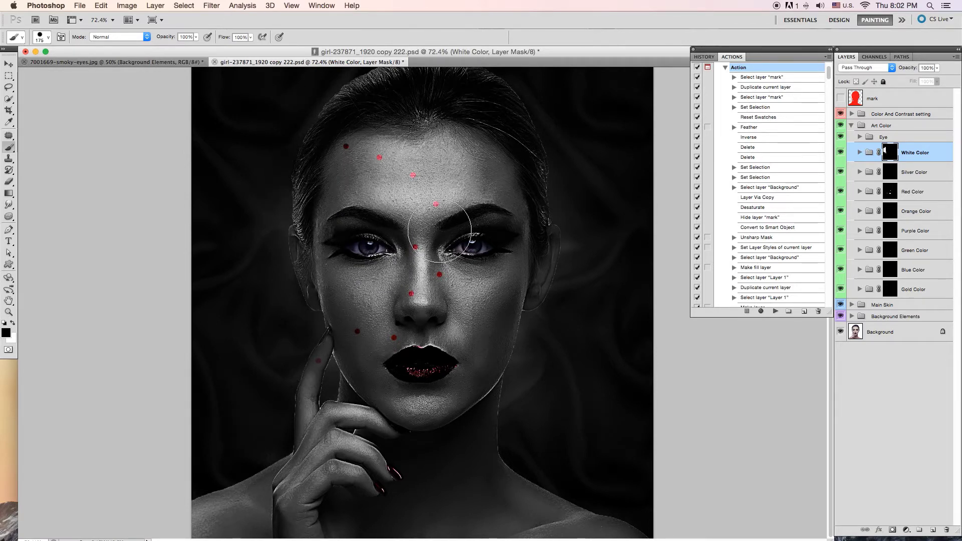
Paint white skin over the face, hand, neck and shoulders.
click(13, 323)
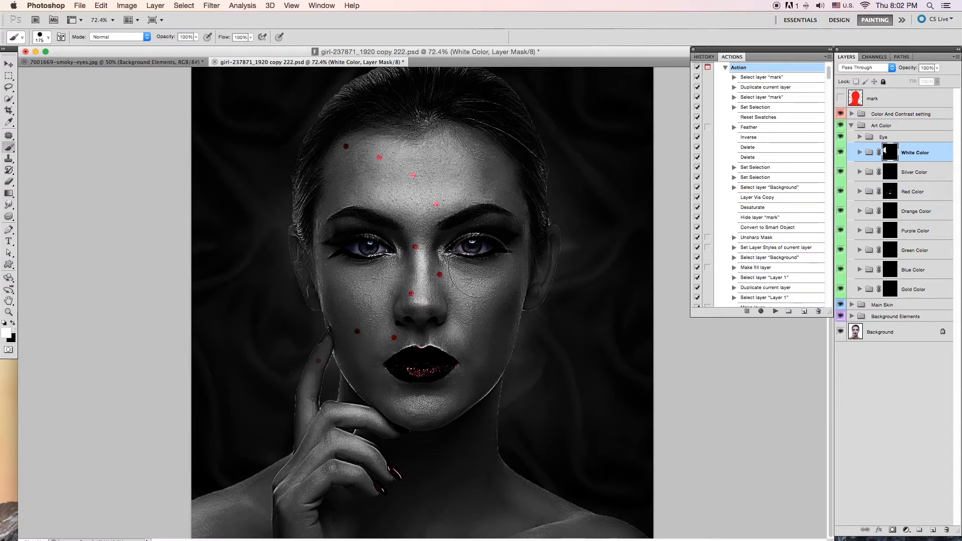
mouse_move(364, 133)
mouse_down()
mouse_move(362, 461)
mouse_move(300, 120)
mouse_move(296, 452)
mouse_move(240, 508)
mouse_up()
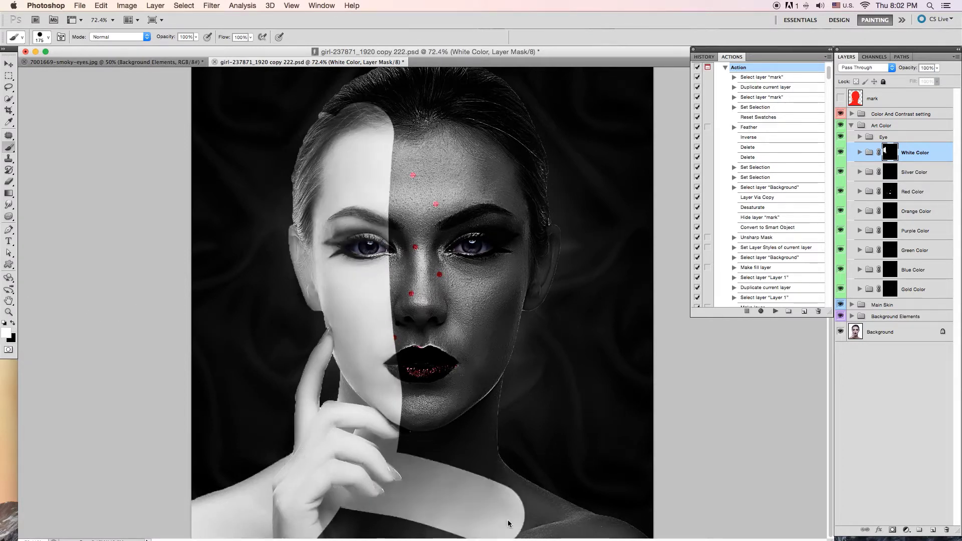
mouse_move(302, 454)
mouse_down()
mouse_move(502, 527)
mouse_move(622, 526)
mouse_move(264, 512)
mouse_move(537, 482)
mouse_move(494, 331)
mouse_move(542, 150)
mouse_move(529, 297)
mouse_move(496, 100)
mouse_move(330, 95)
mouse_move(396, 115)
mouse_move(377, 270)
mouse_move(411, 436)
mouse_move(436, 287)
mouse_move(461, 350)
mouse_move(455, 99)
mouse_up()
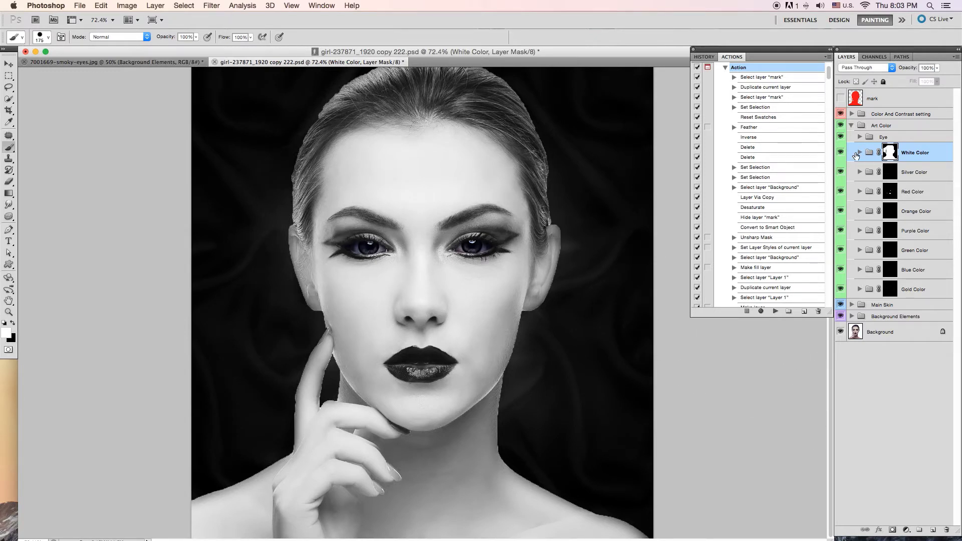
Hide White Color and paint silver over the face, right cheek and ear on the Silver Color mask.
click(841, 152)
click(891, 173)
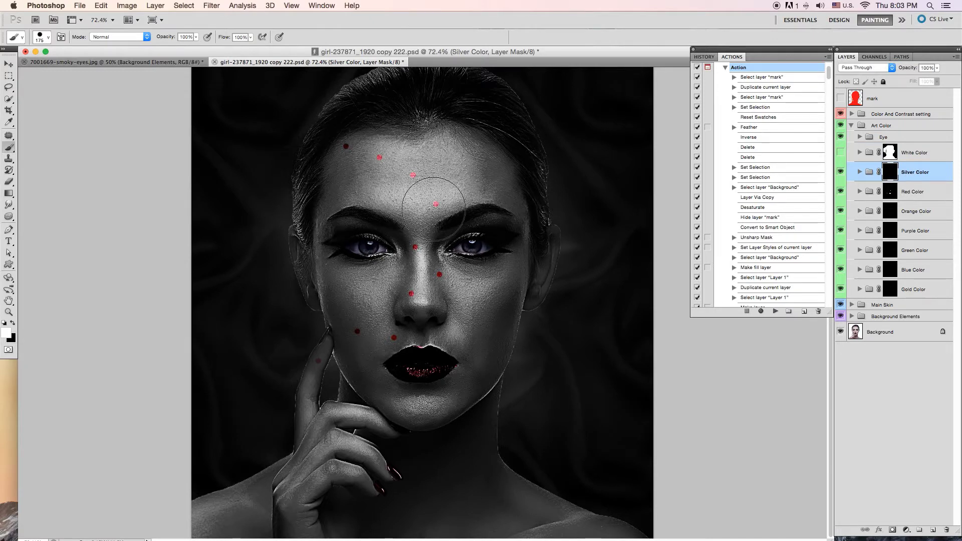
mouse_move(426, 160)
mouse_down()
mouse_move(463, 209)
mouse_move(378, 376)
mouse_move(359, 366)
mouse_move(361, 283)
mouse_move(333, 176)
mouse_move(352, 339)
mouse_move(376, 146)
mouse_up()
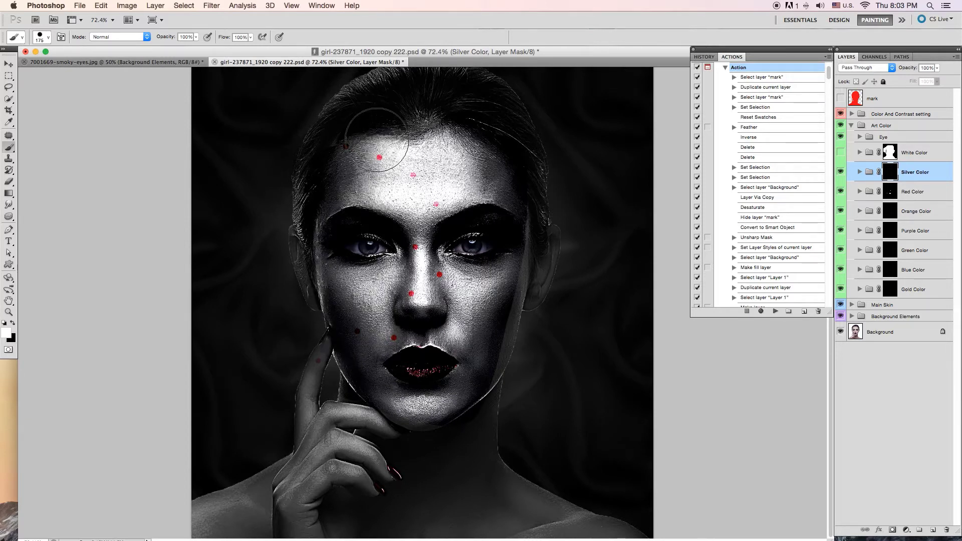
mouse_move(503, 285)
mouse_down()
mouse_move(547, 238)
mouse_move(487, 328)
mouse_move(418, 368)
mouse_move(506, 328)
mouse_up()
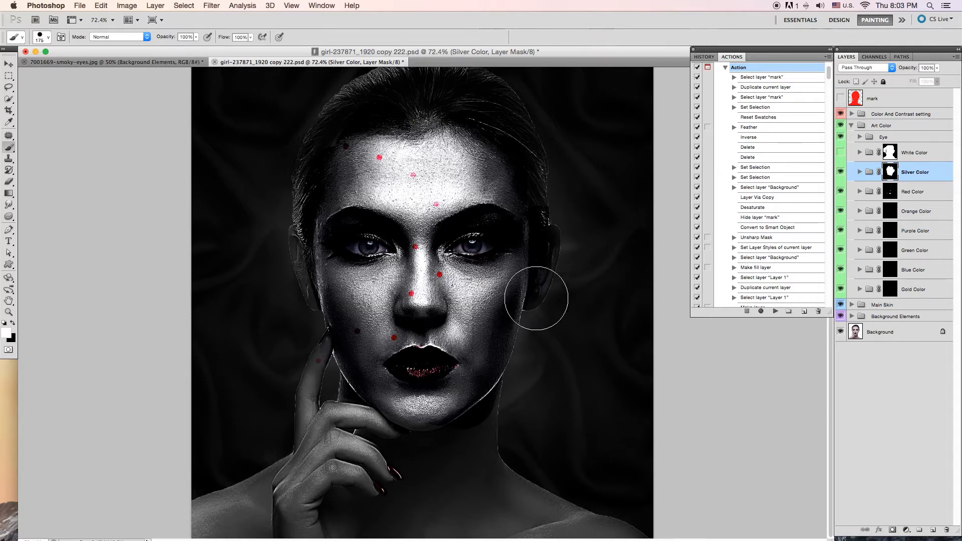
click(890, 194)
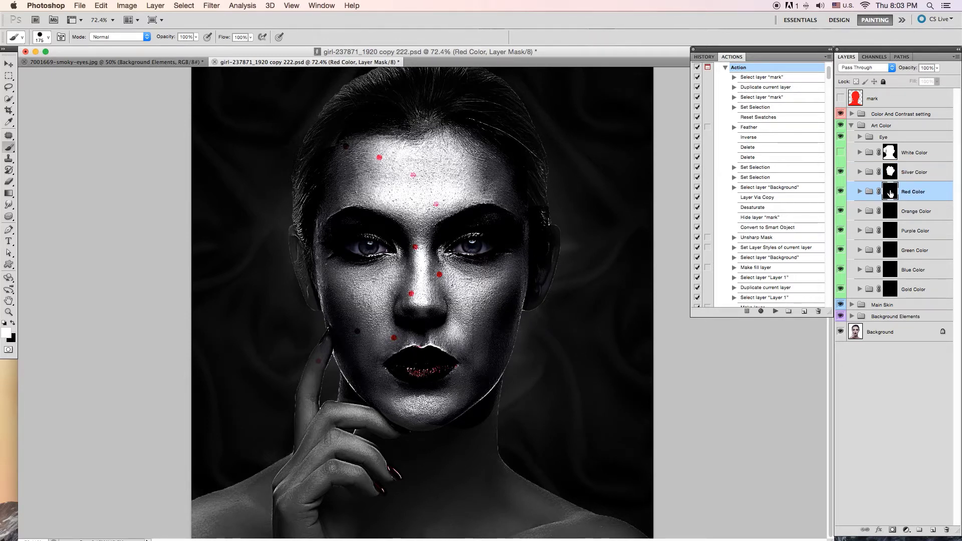
Hide Silver Color and paint deep red over the forehead, nose, hand and cheeks.
click(841, 172)
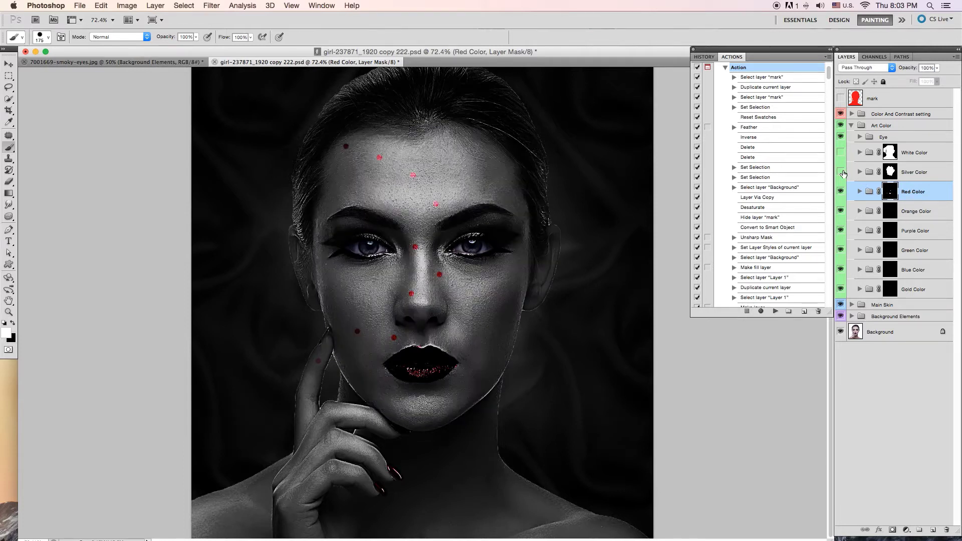
mouse_move(449, 208)
mouse_down()
mouse_move(476, 240)
mouse_move(452, 452)
mouse_move(197, 503)
mouse_move(258, 383)
mouse_up()
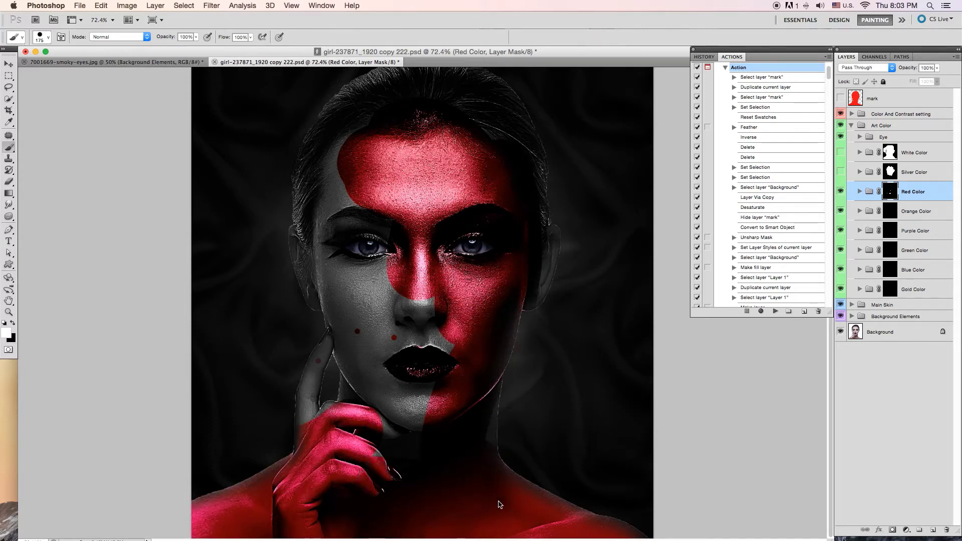
mouse_move(299, 334)
mouse_down()
mouse_move(356, 323)
mouse_move(327, 318)
mouse_move(356, 90)
mouse_up()
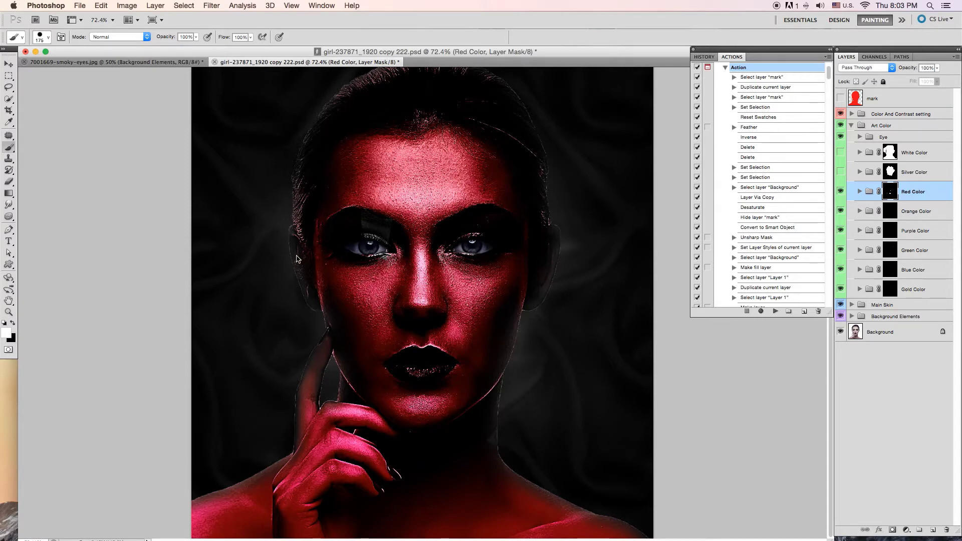
drag(365, 236, 388, 221)
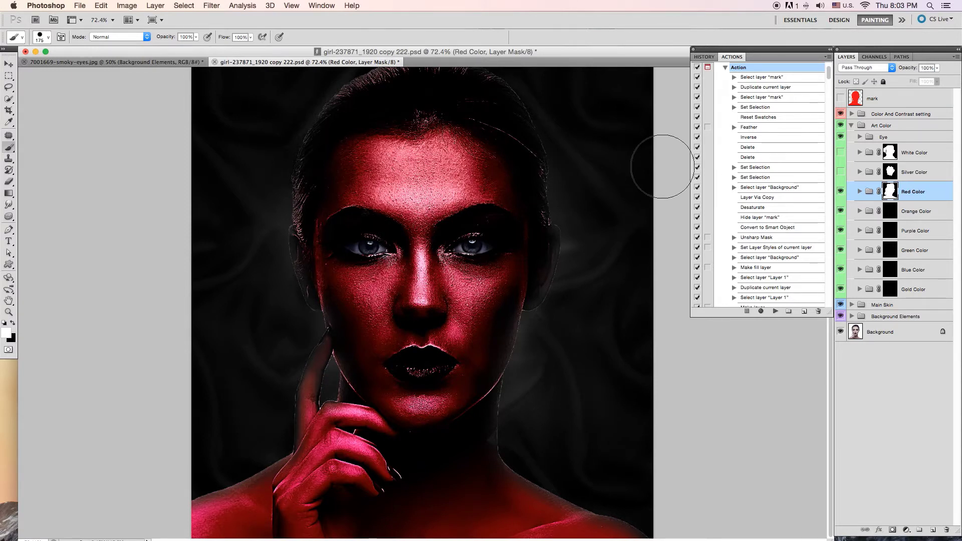
Hide Red Color, paint copper over face, hand, chest, neck and shoulders, then hide Orange Color.
click(841, 191)
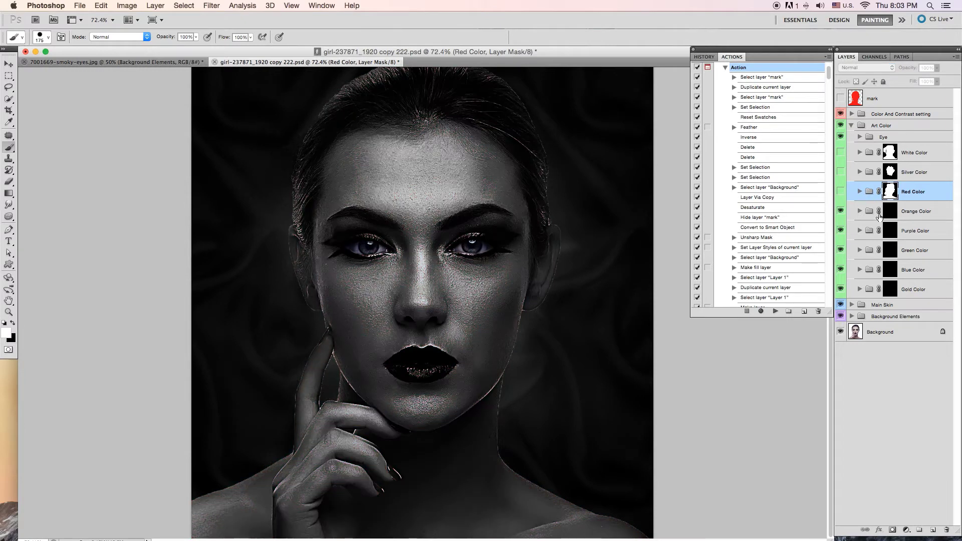
click(892, 213)
mouse_move(419, 240)
mouse_down()
mouse_move(344, 214)
mouse_move(333, 146)
mouse_move(383, 103)
mouse_move(494, 186)
mouse_move(464, 297)
mouse_move(523, 235)
mouse_move(546, 241)
mouse_move(423, 383)
mouse_move(316, 236)
mouse_move(370, 385)
mouse_up()
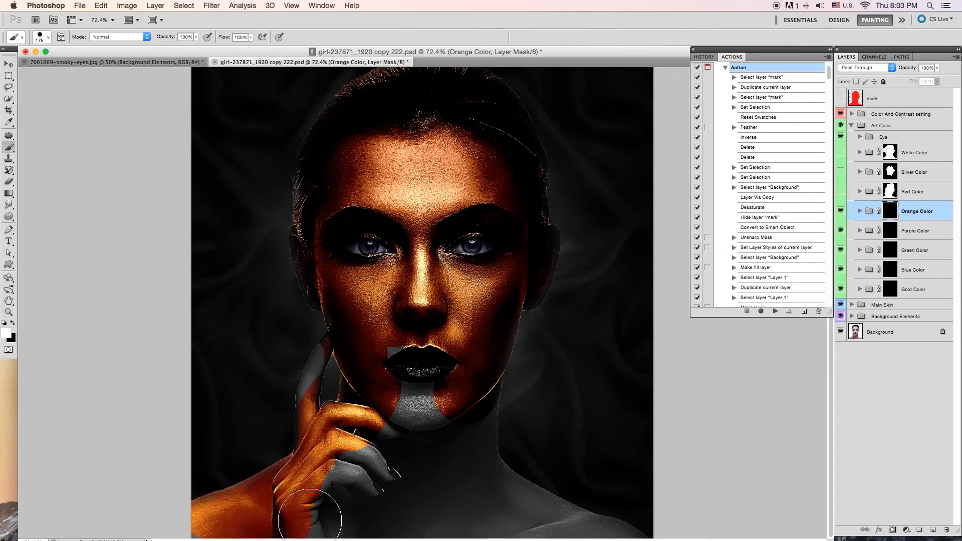
drag(289, 485, 621, 526)
mouse_move(507, 430)
mouse_down()
mouse_move(398, 344)
mouse_move(462, 398)
mouse_move(317, 323)
mouse_move(301, 274)
mouse_move(461, 295)
mouse_move(474, 389)
mouse_move(454, 361)
mouse_move(505, 183)
mouse_move(524, 224)
mouse_move(333, 133)
mouse_move(392, 216)
mouse_up()
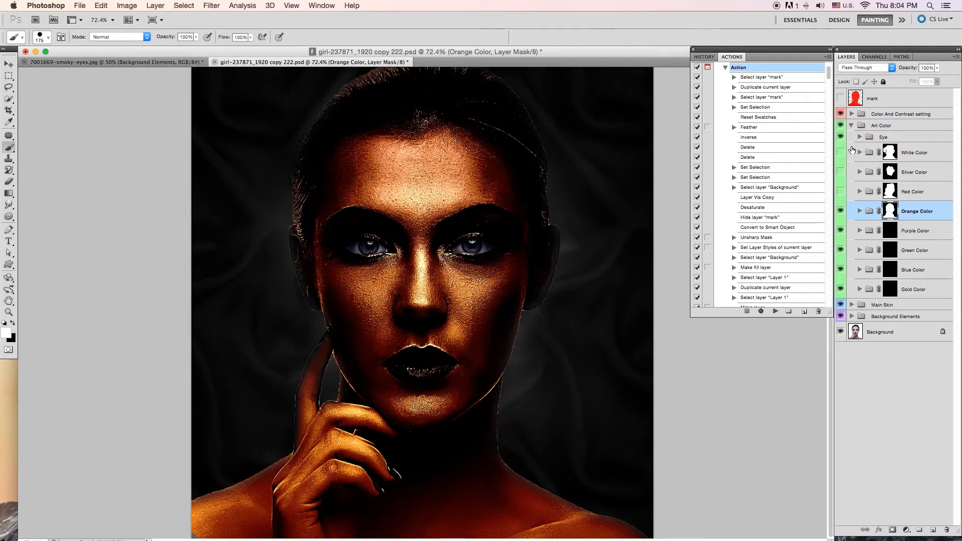
click(842, 211)
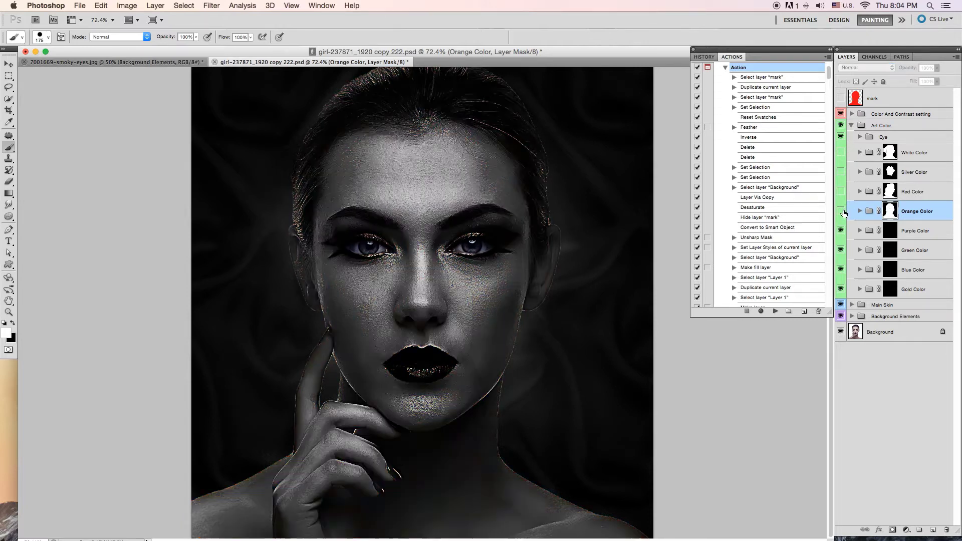
Paint gold over the eyes, forehead, cheeks, neck and chest, then paint it back out in black.
click(914, 289)
drag(355, 217, 386, 213)
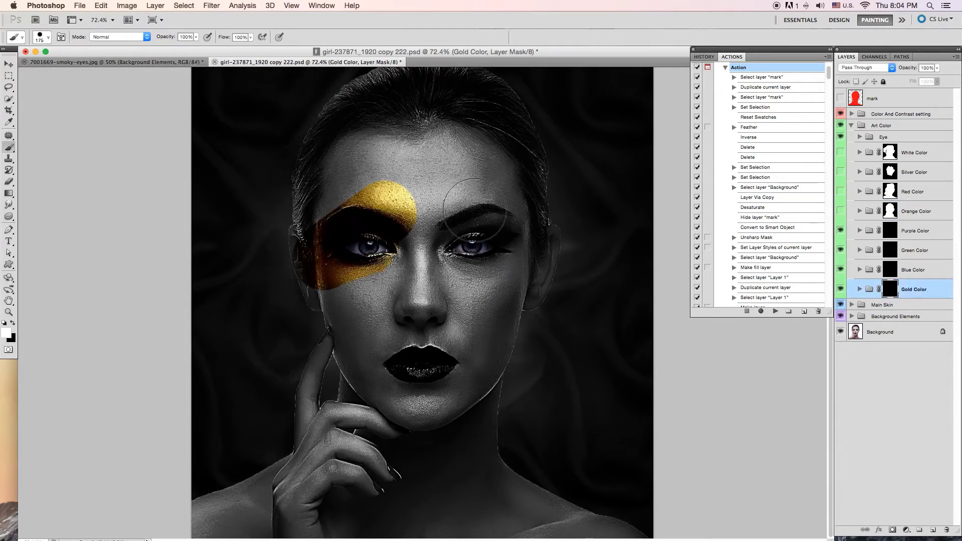
drag(475, 210, 363, 94)
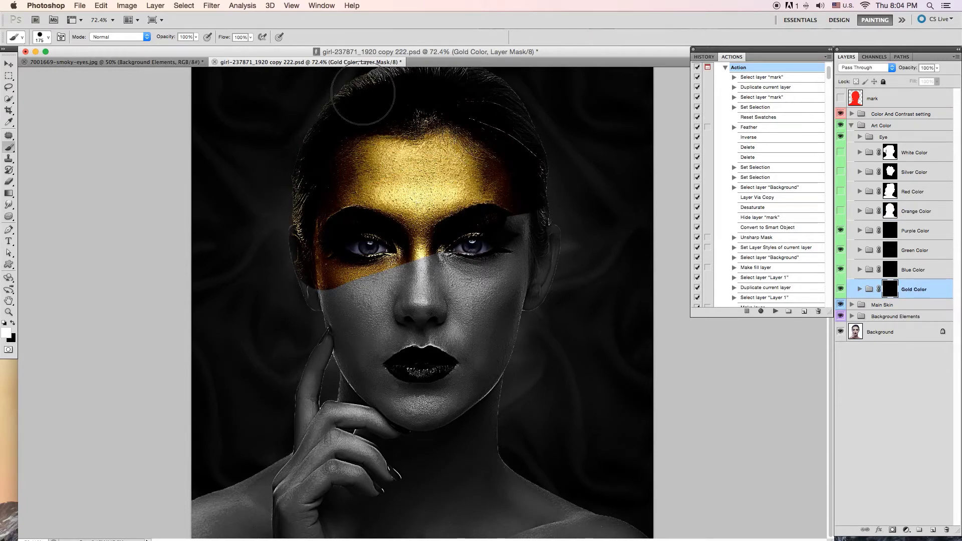
drag(494, 240, 328, 291)
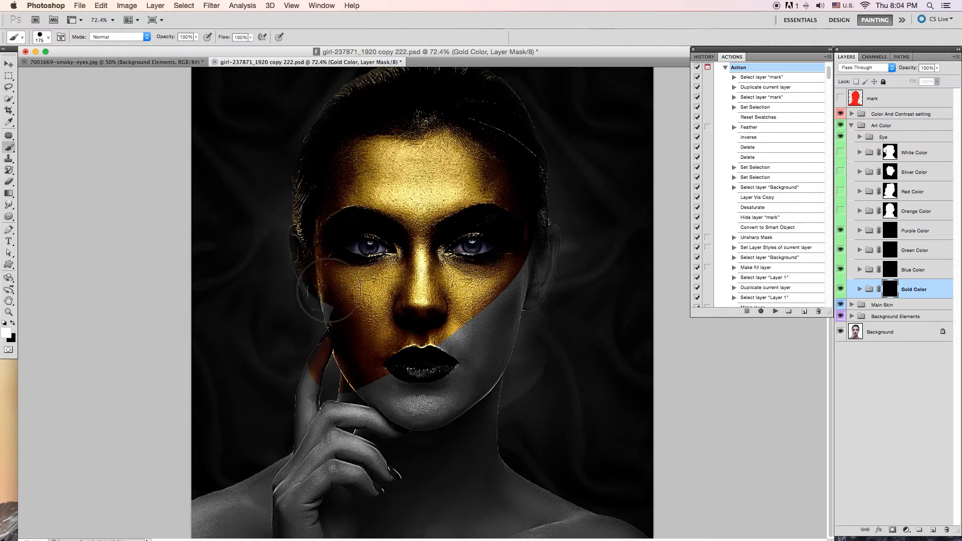
mouse_move(302, 210)
mouse_down()
mouse_move(266, 433)
mouse_move(277, 522)
mouse_move(604, 524)
mouse_move(492, 236)
mouse_move(519, 301)
mouse_move(524, 293)
mouse_move(451, 388)
mouse_move(446, 466)
mouse_move(419, 367)
mouse_move(322, 439)
mouse_move(429, 474)
mouse_move(409, 466)
mouse_move(397, 432)
mouse_up()
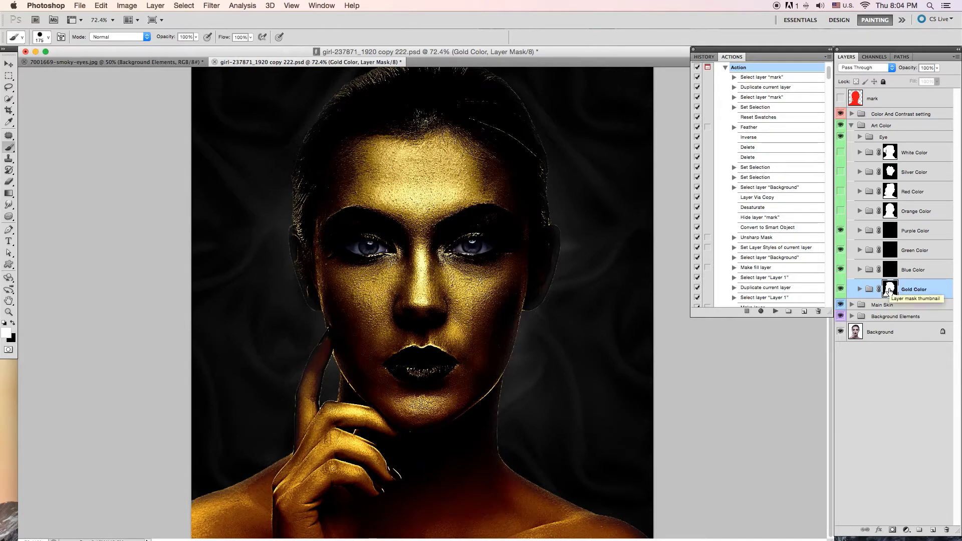
click(11, 325)
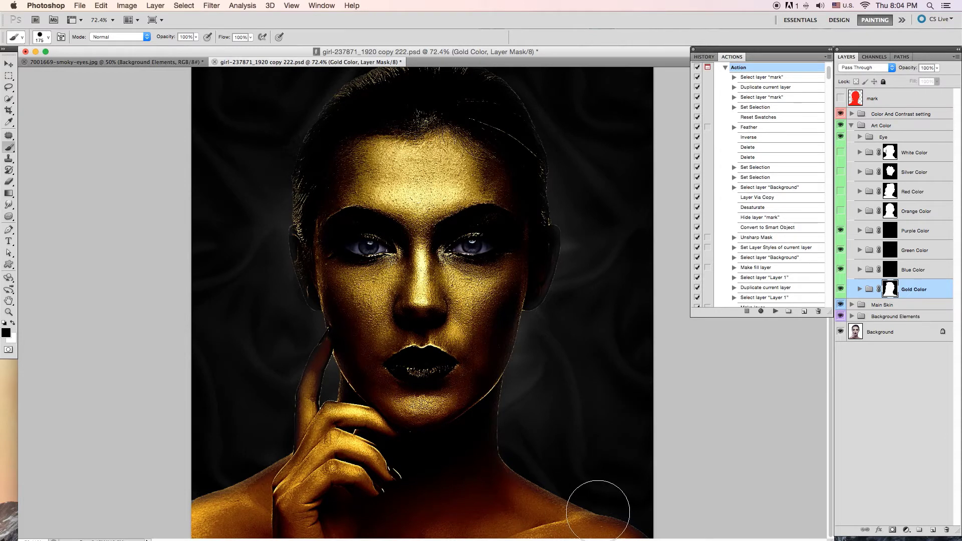
mouse_move(608, 498)
mouse_down()
mouse_move(156, 485)
mouse_move(439, 529)
mouse_move(387, 468)
mouse_move(526, 370)
mouse_move(200, 367)
mouse_move(558, 369)
mouse_move(277, 316)
mouse_move(582, 306)
mouse_move(232, 253)
mouse_move(587, 256)
mouse_move(254, 201)
mouse_move(521, 203)
mouse_move(337, 176)
mouse_move(471, 146)
mouse_move(366, 110)
mouse_move(560, 86)
mouse_up()
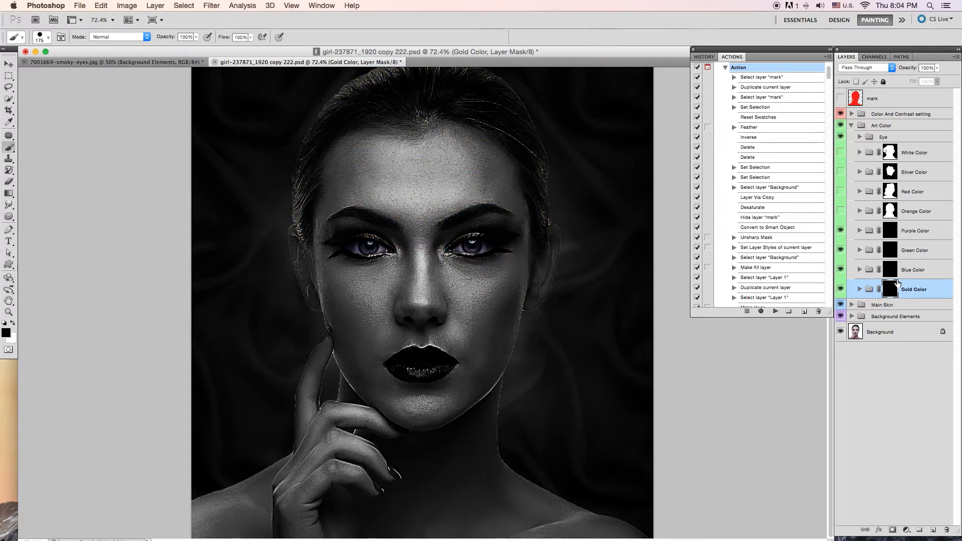
Turn Orange Color back on and limit the orange to the upper forehead.
click(888, 211)
click(841, 211)
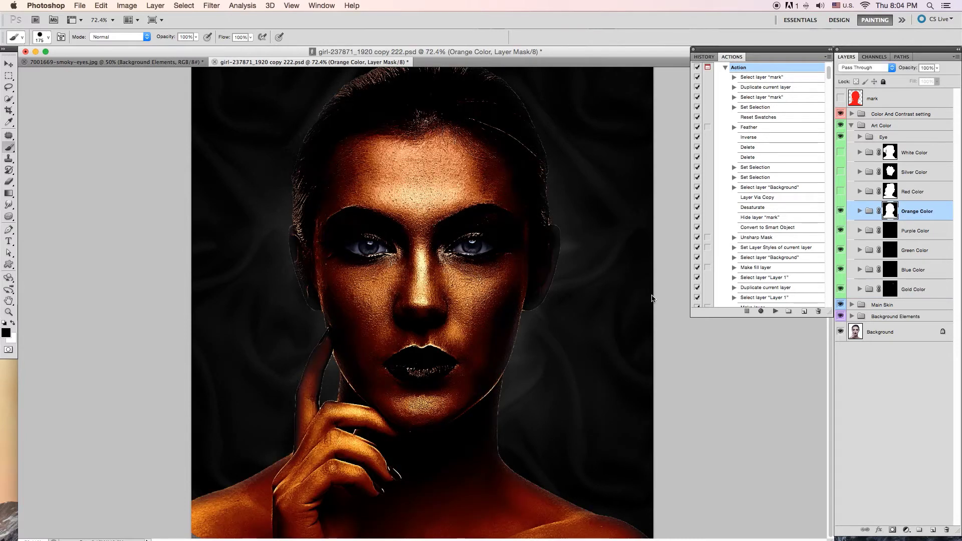
mouse_move(626, 514)
mouse_down()
mouse_move(250, 517)
mouse_move(312, 440)
mouse_move(440, 469)
mouse_move(471, 429)
mouse_move(290, 370)
mouse_move(529, 339)
mouse_up()
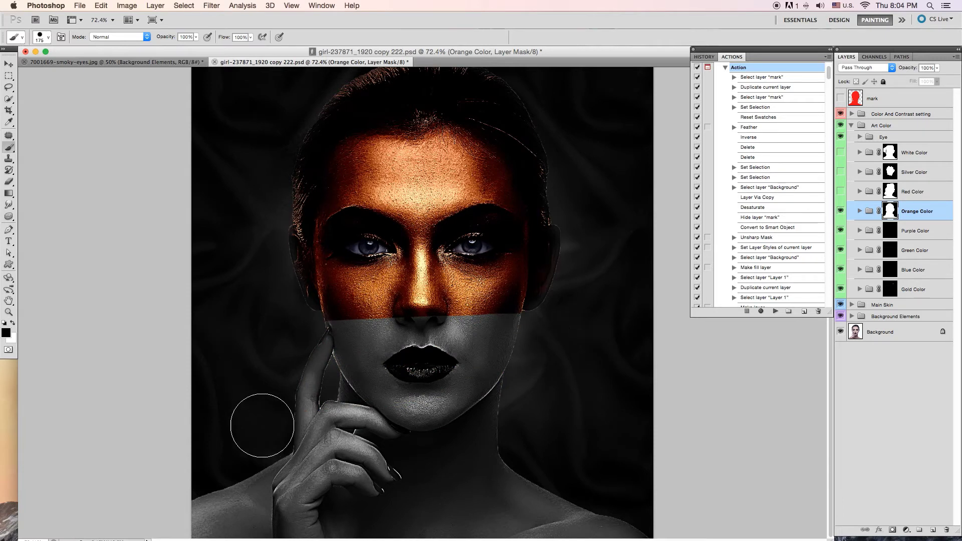
mouse_move(454, 345)
mouse_down()
mouse_move(270, 304)
mouse_move(494, 279)
mouse_move(318, 241)
mouse_move(505, 233)
mouse_move(286, 200)
mouse_move(476, 176)
mouse_move(288, 137)
mouse_move(554, 125)
mouse_move(301, 80)
mouse_up()
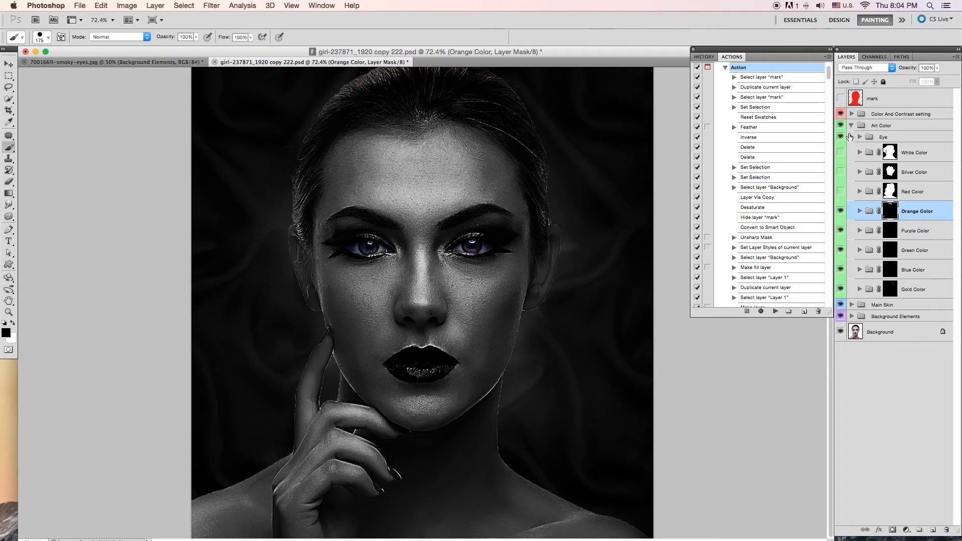
Paint a blue band across the eyes on the Blue Color mask, then erase it.
click(893, 237)
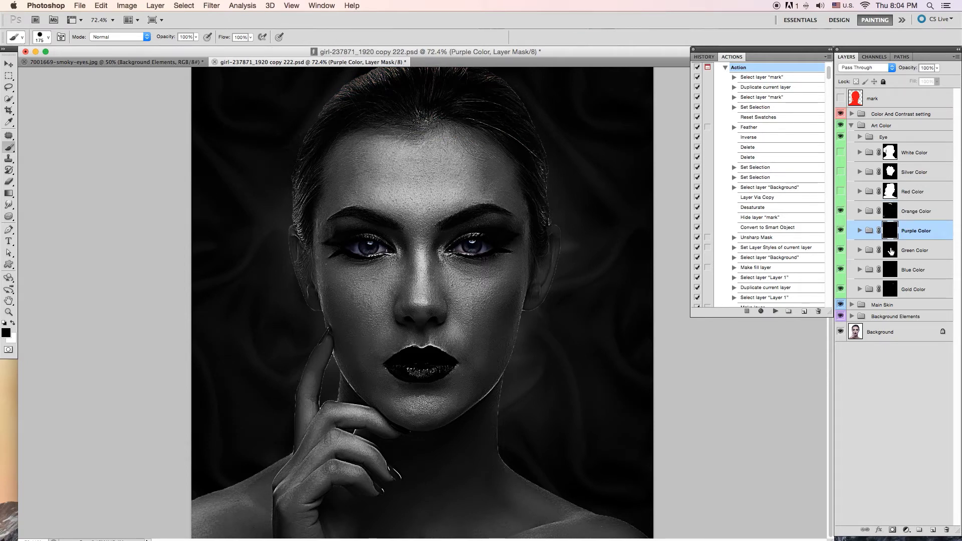
click(891, 251)
click(890, 271)
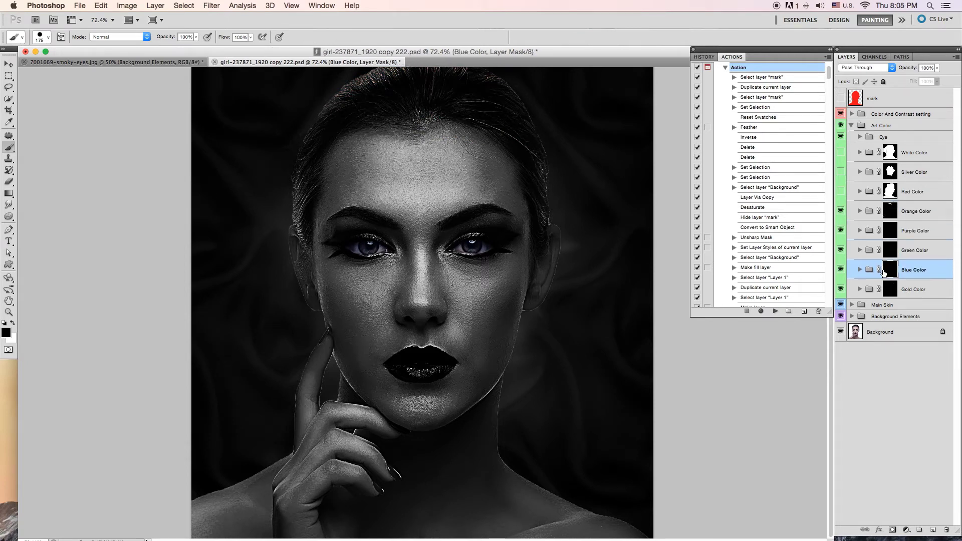
click(13, 323)
drag(323, 243, 522, 243)
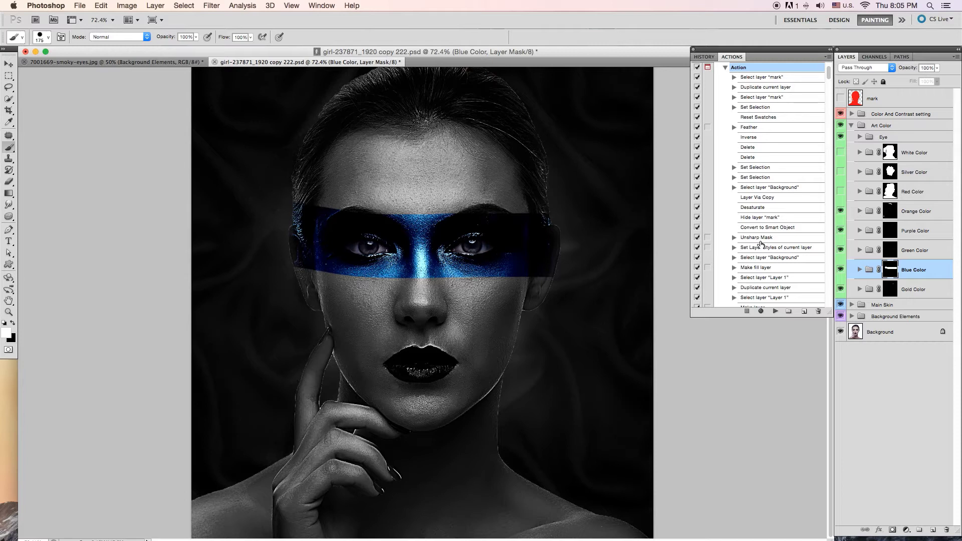
click(14, 325)
drag(576, 262, 537, 224)
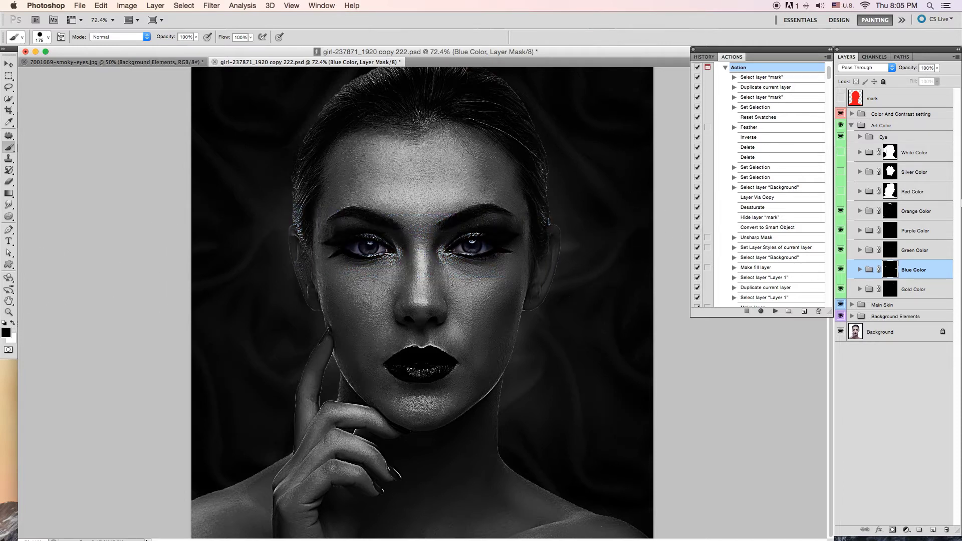
Show Red Color skin and mask the red off the forehead down to eye level.
click(841, 191)
click(891, 191)
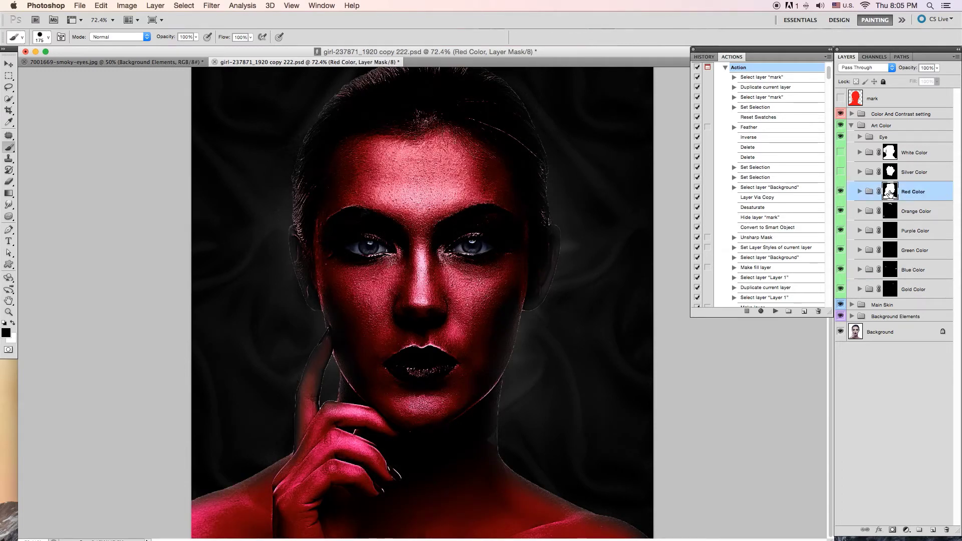
drag(558, 161, 321, 128)
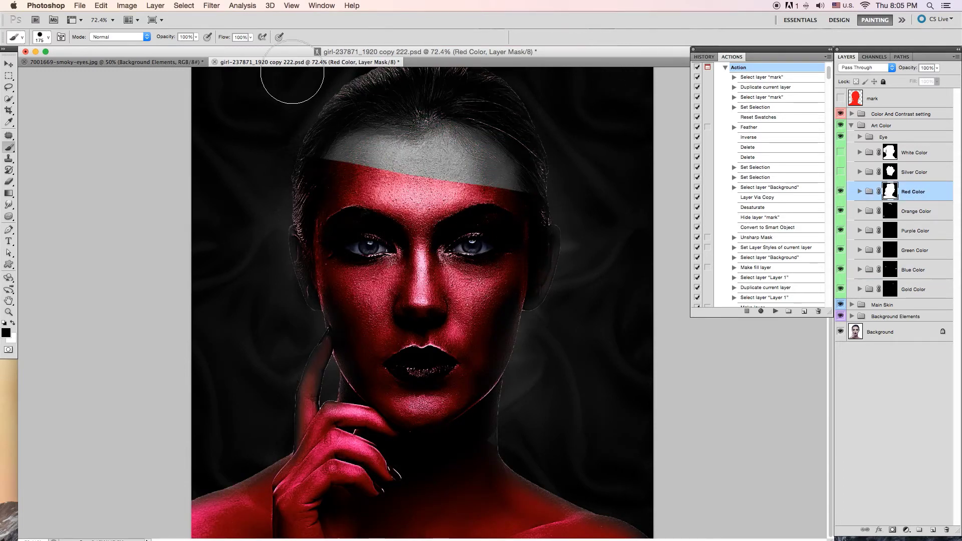
drag(559, 203, 247, 189)
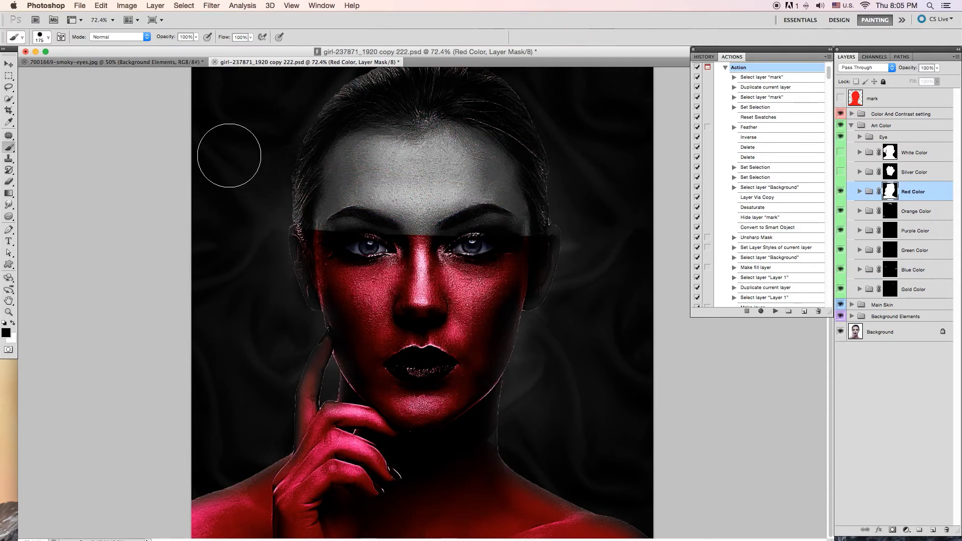
Paint green across the forehead up into the hair on the Green Color mask.
click(892, 253)
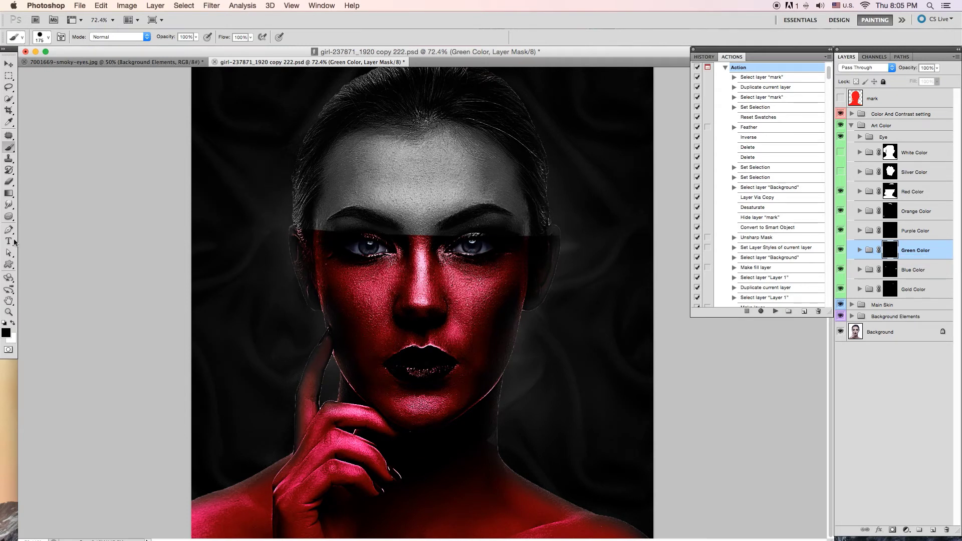
click(14, 323)
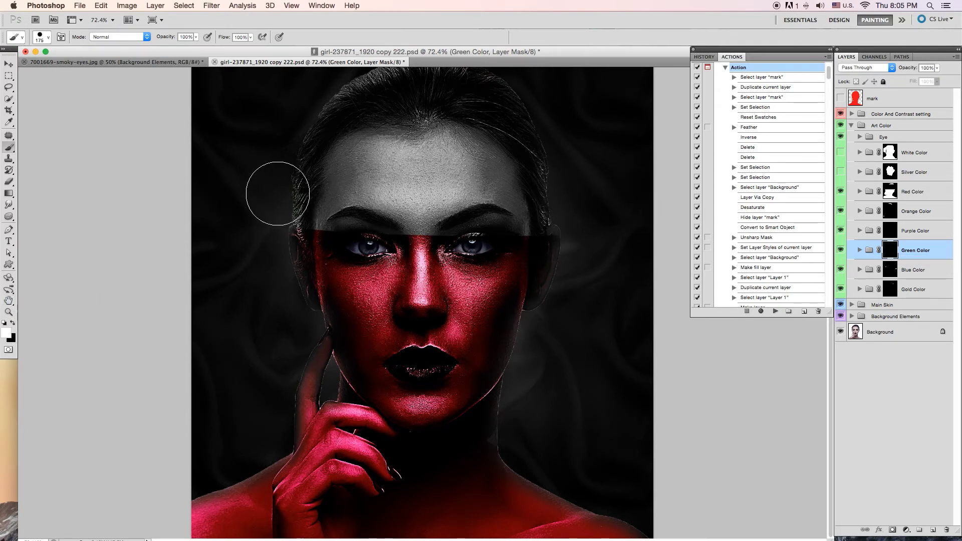
drag(279, 194, 563, 191)
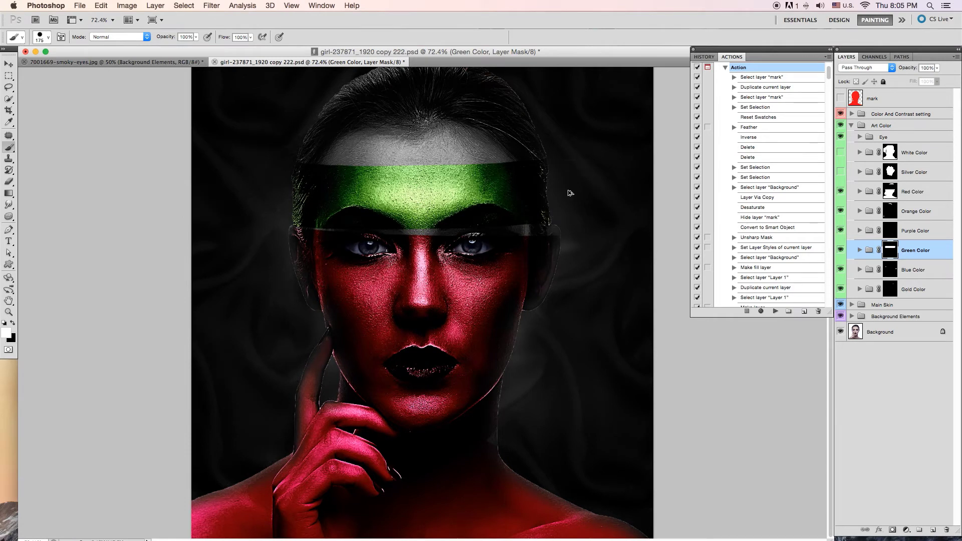
key(super+z)
drag(271, 199, 585, 199)
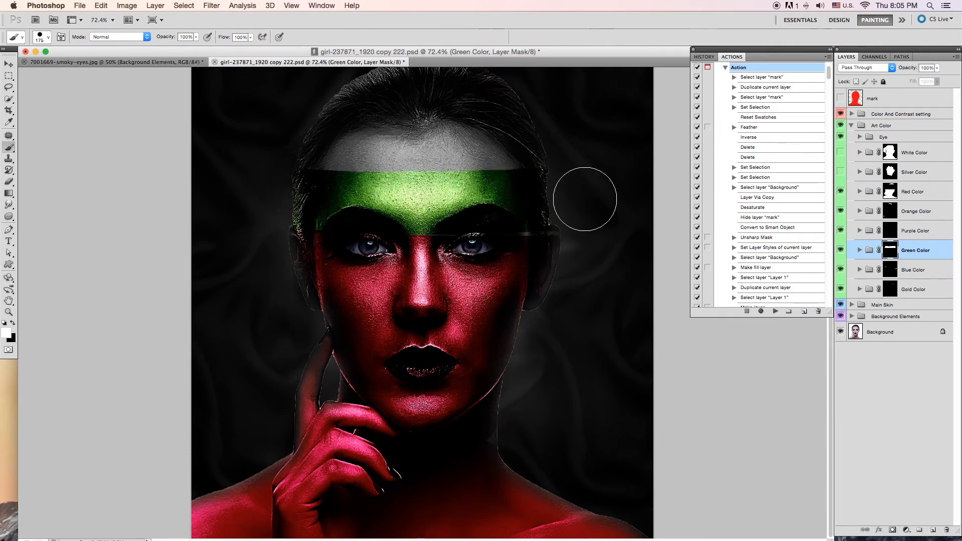
drag(301, 161, 612, 151)
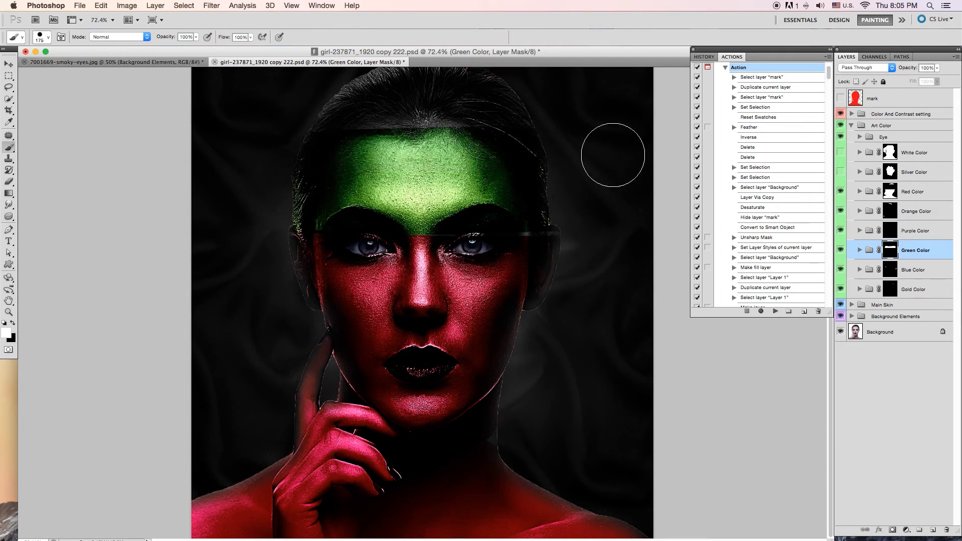
drag(335, 133, 527, 112)
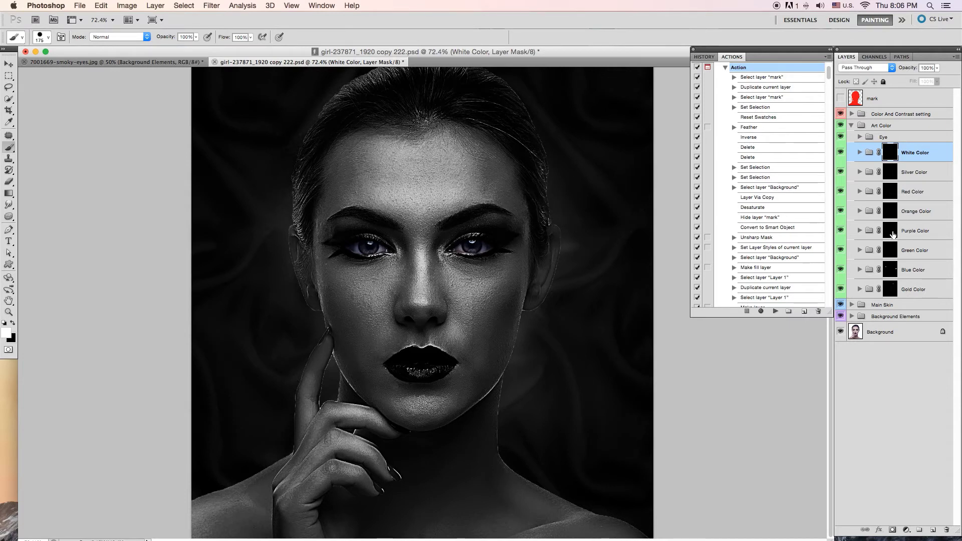
Reveal red down the face's right half and green down its left half, filling the seams.
click(891, 195)
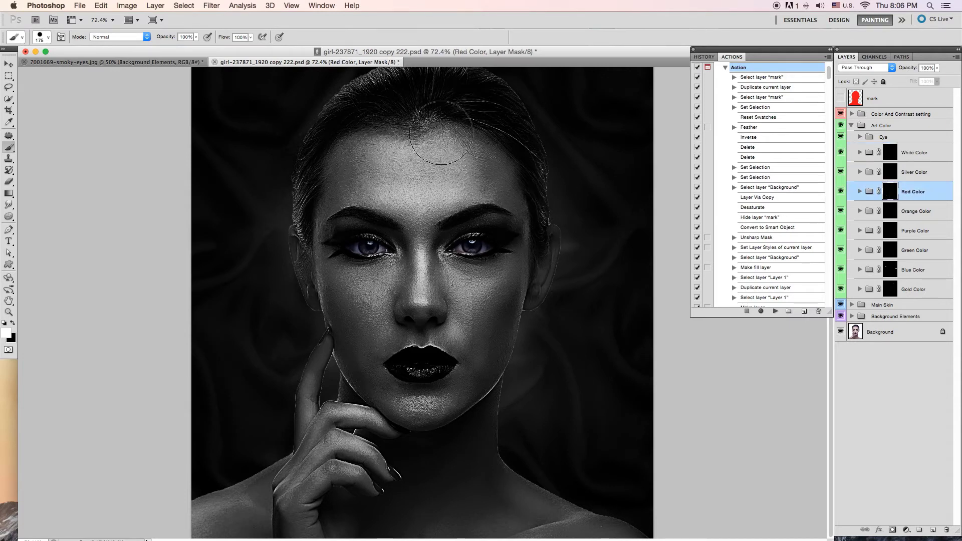
click(448, 94)
mouse_move(447, 94)
mouse_down()
mouse_move(431, 539)
mouse_move(484, 86)
mouse_move(529, 174)
mouse_up()
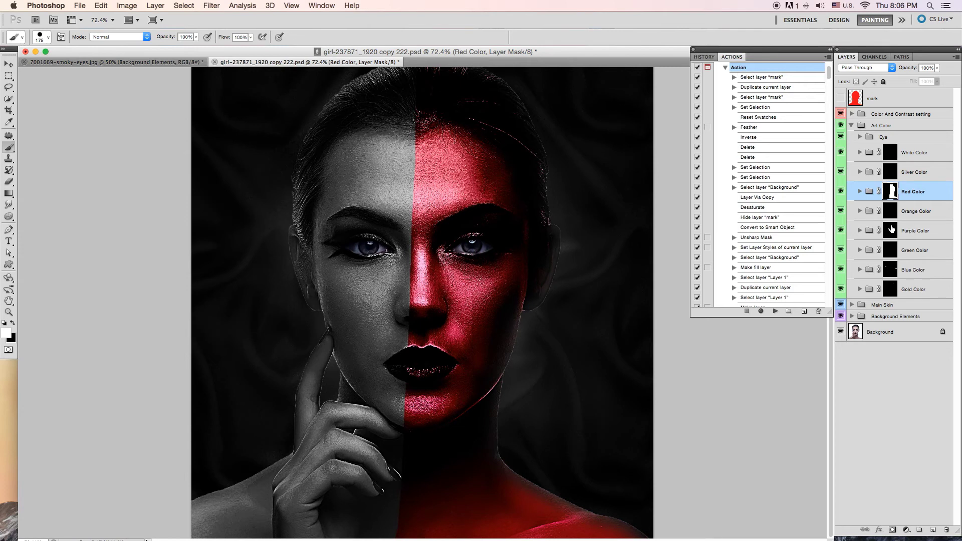
click(890, 253)
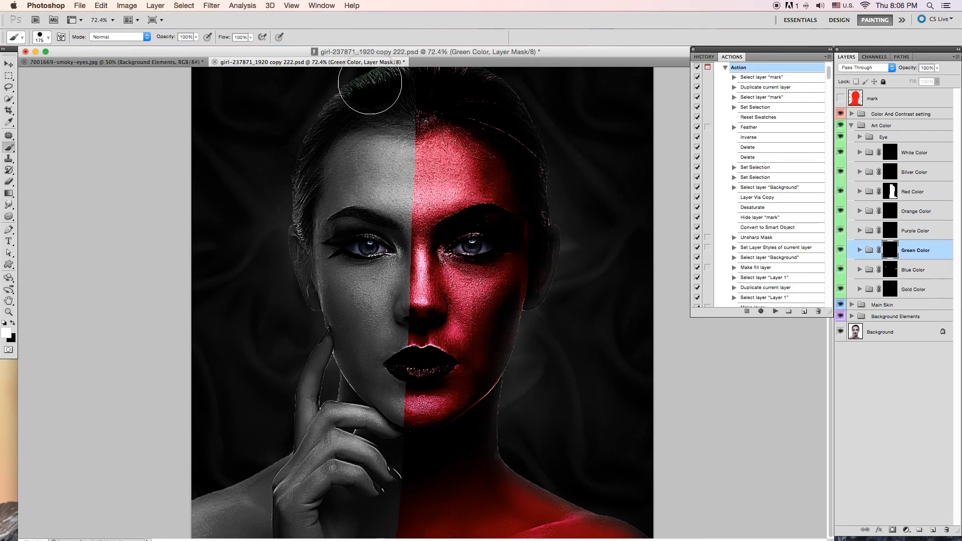
mouse_move(370, 83)
mouse_down()
mouse_move(370, 155)
mouse_move(376, 97)
mouse_move(387, 103)
mouse_move(368, 463)
mouse_move(351, 511)
mouse_move(216, 526)
mouse_move(323, 426)
mouse_move(328, 115)
mouse_move(285, 326)
mouse_up()
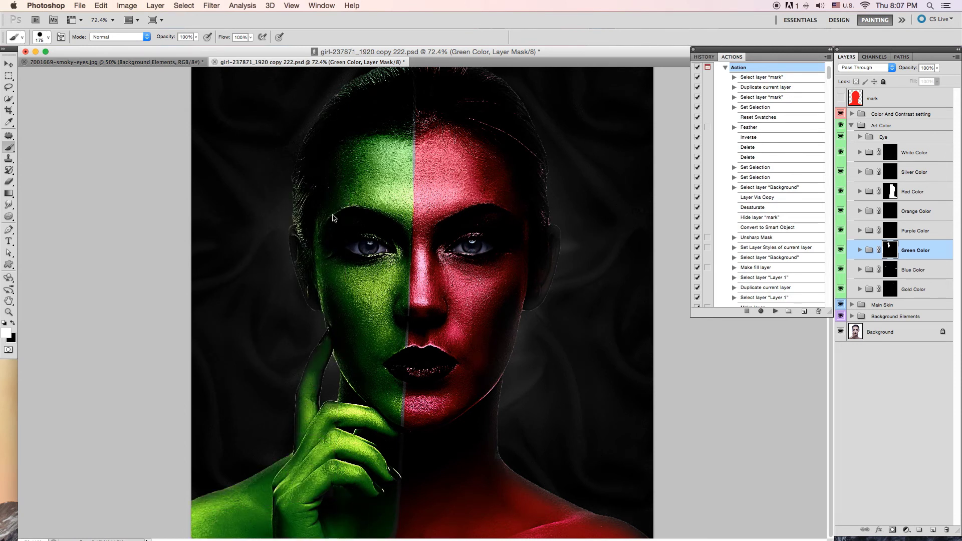
drag(388, 75, 386, 179)
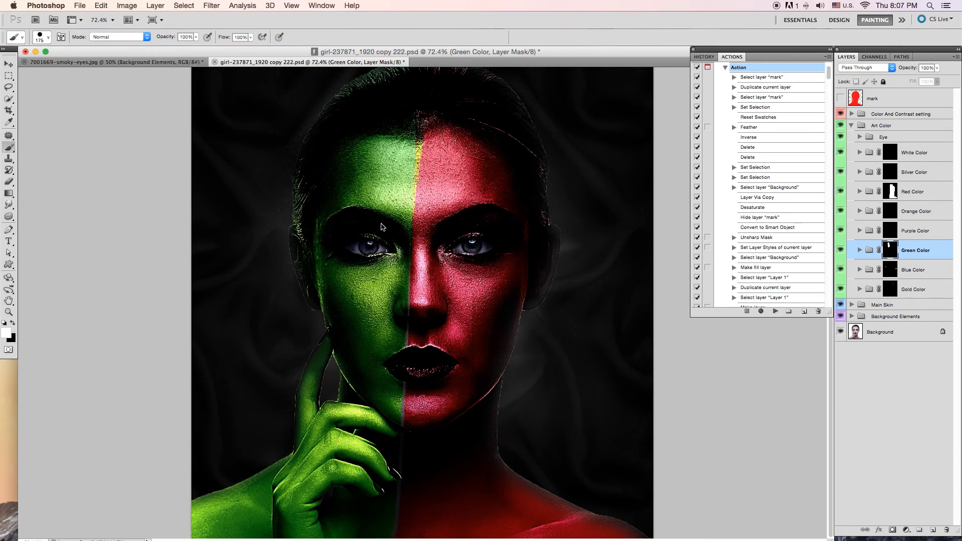
mouse_move(377, 289)
mouse_down()
mouse_move(407, 340)
mouse_move(406, 417)
mouse_move(383, 437)
mouse_up()
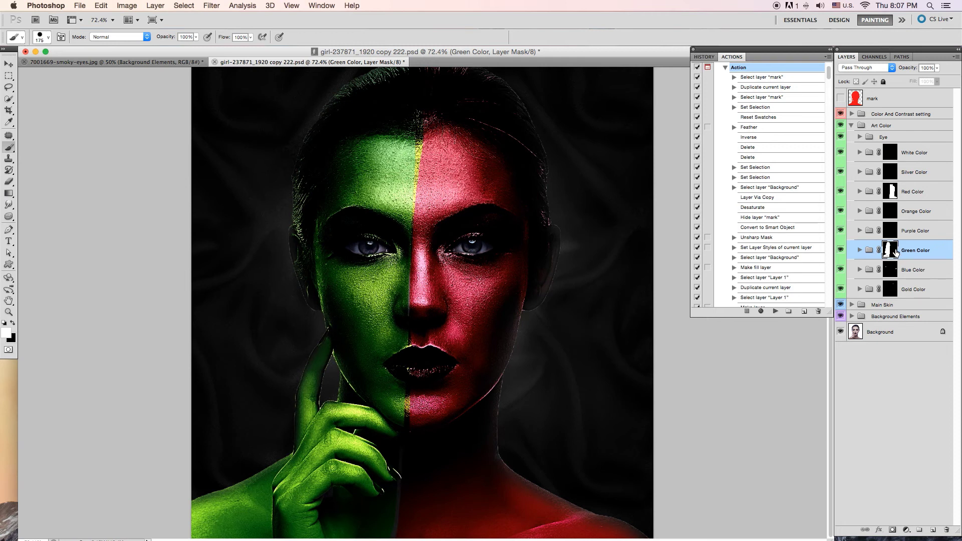
Fill the Green Color and Red Color masks with black to clear the split.
key(super+BackSpace)
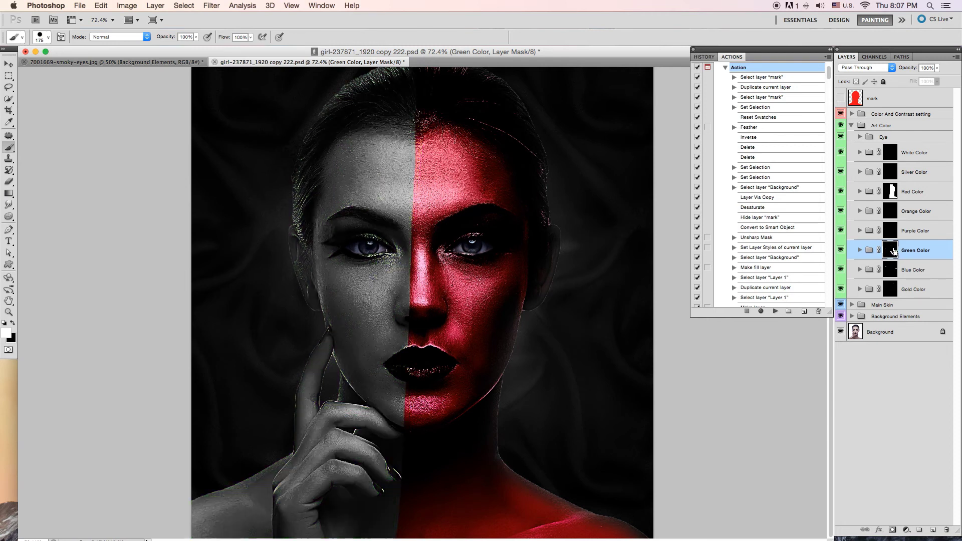
click(893, 191)
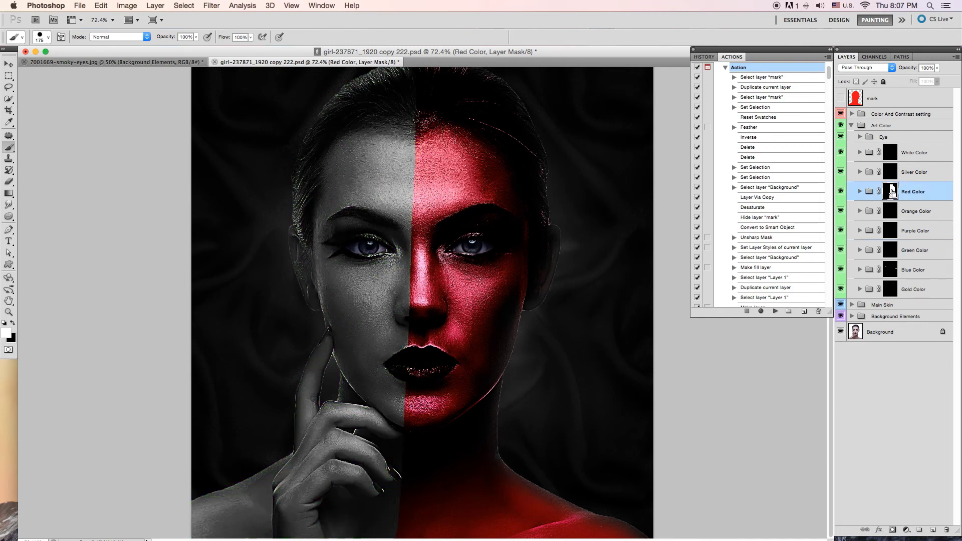
key(super+BackSpace)
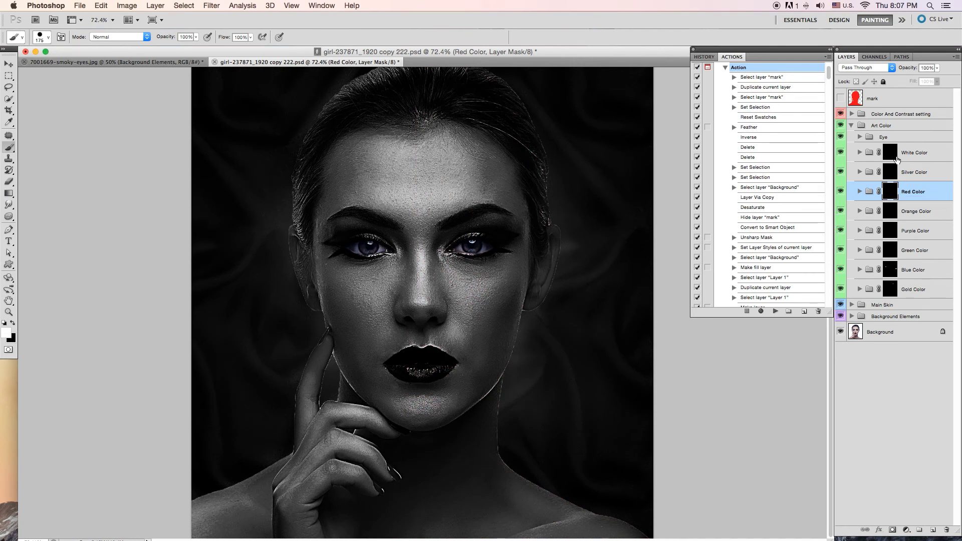
Shift the eye colour's hue towards blue in the Eye group's Hue/Saturation 1.
click(860, 138)
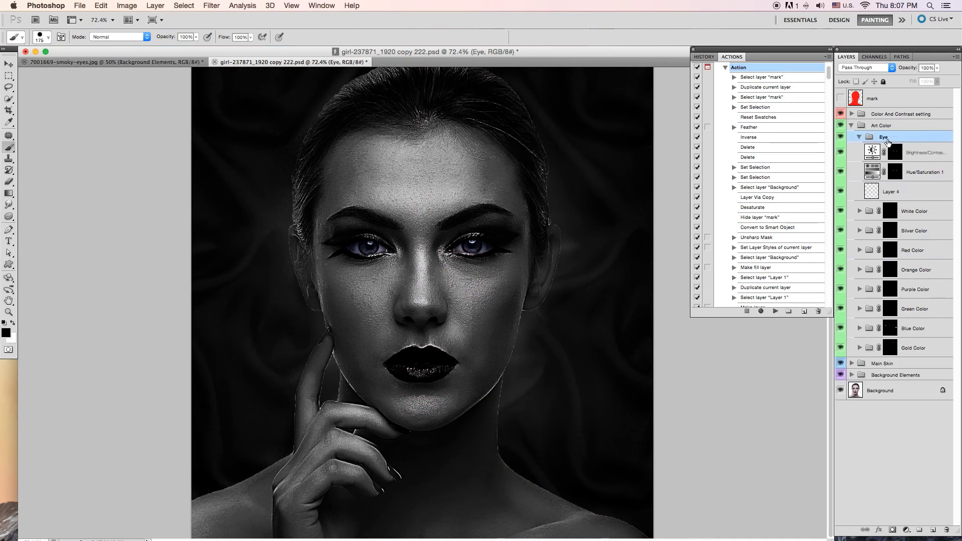
double_click(871, 173)
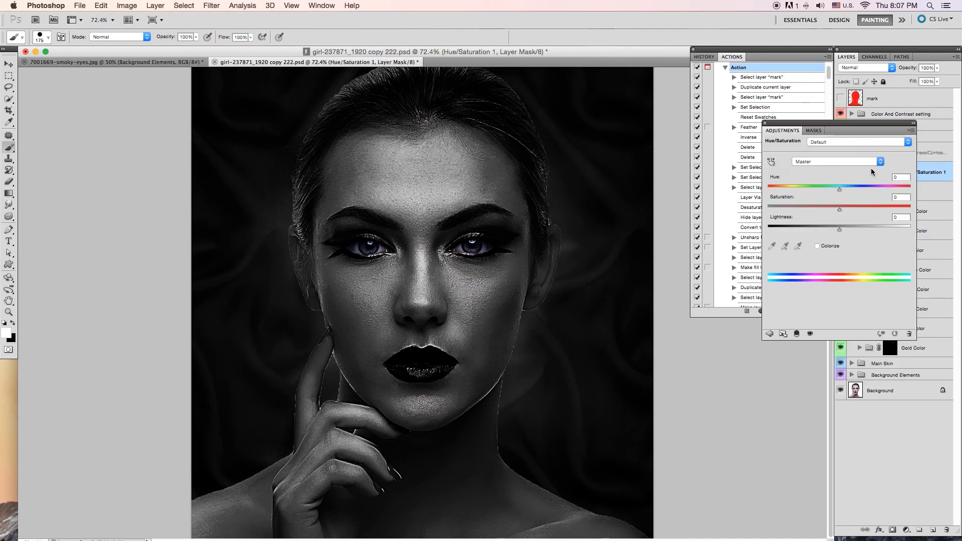
mouse_move(839, 191)
mouse_down()
mouse_move(802, 189)
mouse_move(897, 189)
mouse_move(886, 188)
mouse_up()
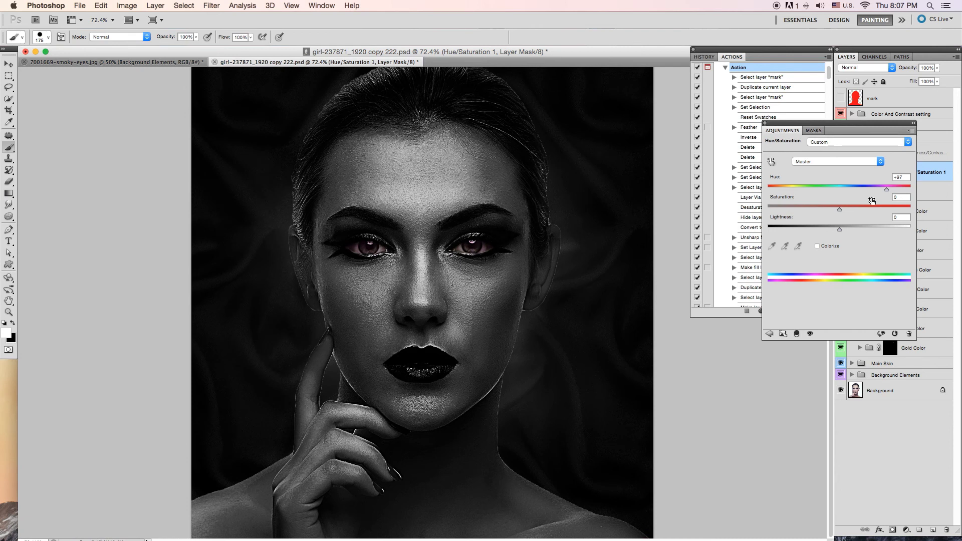
mouse_move(888, 190)
mouse_down()
mouse_move(805, 189)
mouse_move(855, 186)
mouse_move(843, 187)
mouse_up()
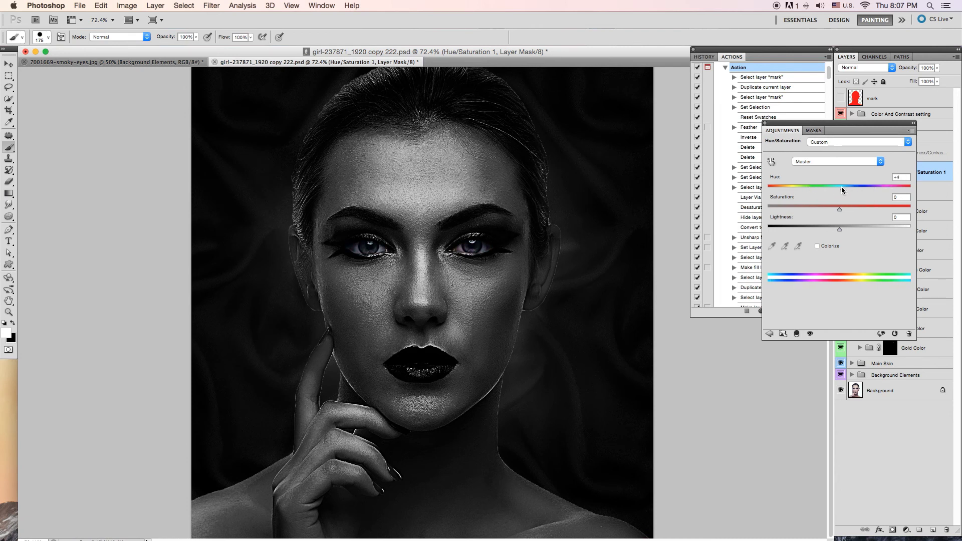
click(766, 124)
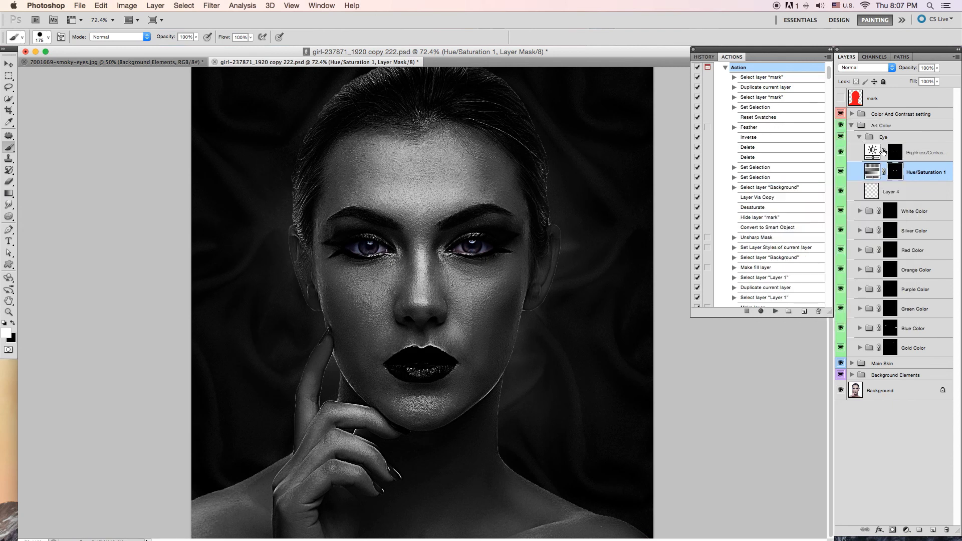
Set the eyes' Brightness/Contrast brightness to -55 and collapse the Eye and Art Color groups.
double_click(874, 149)
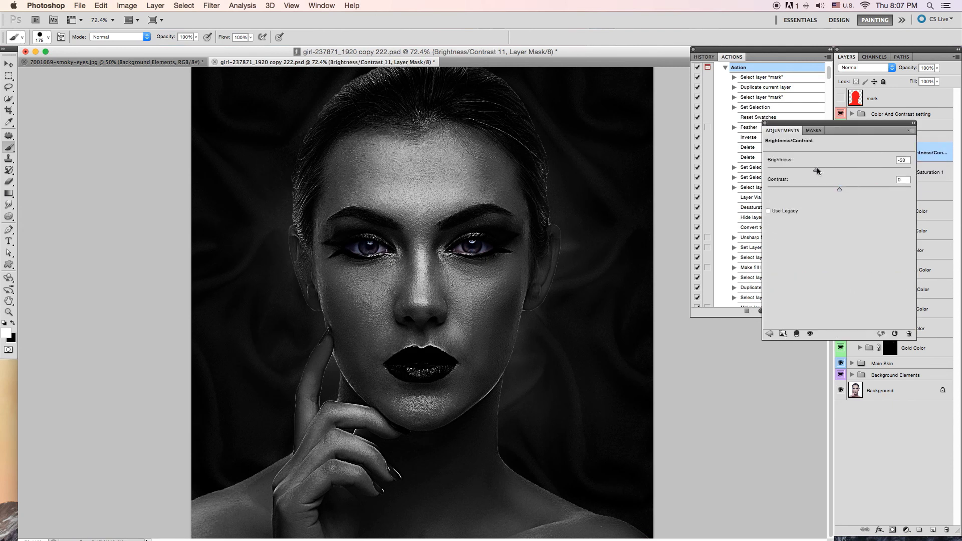
mouse_move(819, 169)
mouse_down()
mouse_move(904, 175)
mouse_move(814, 171)
mouse_up()
click(765, 123)
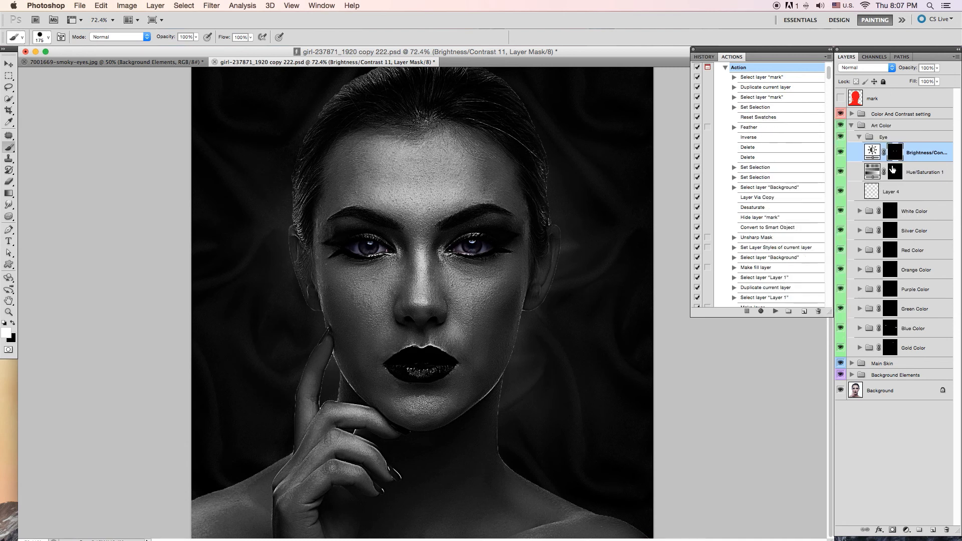
click(858, 138)
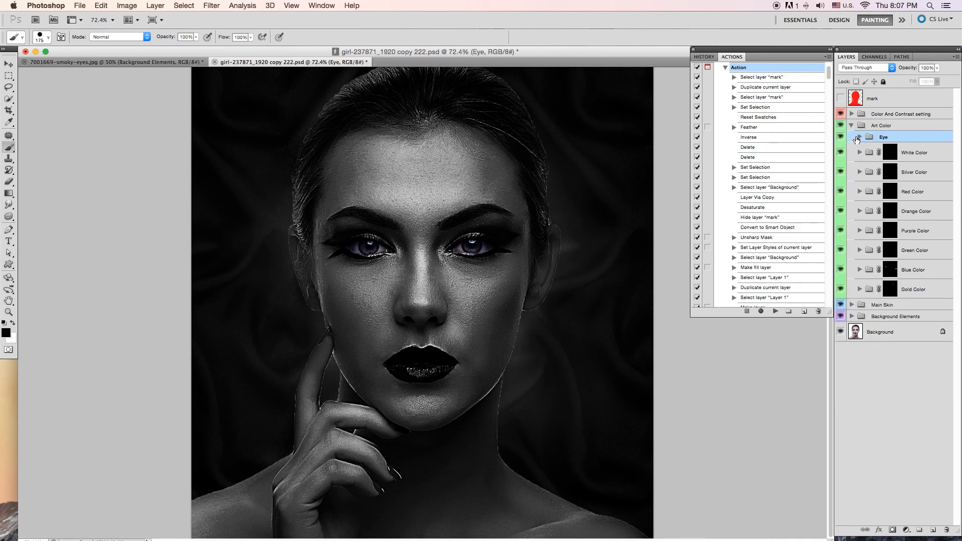
click(852, 126)
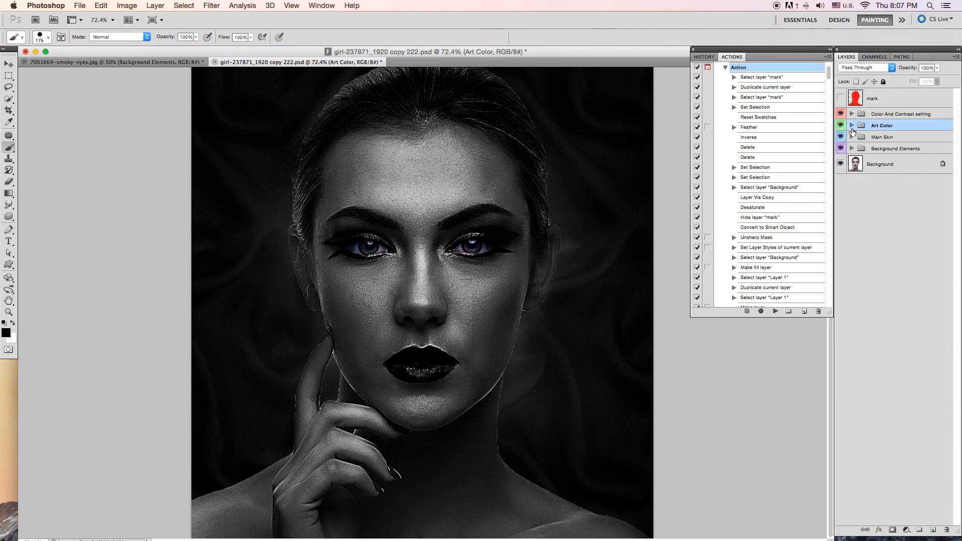